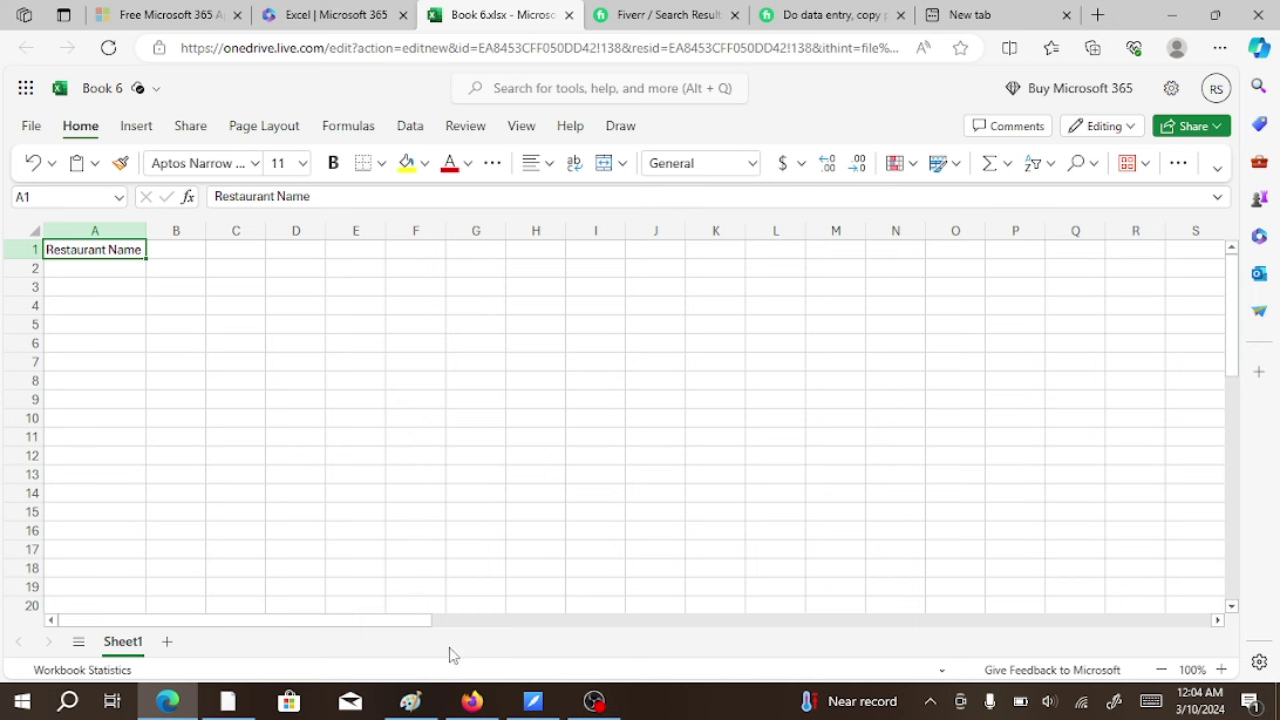
# - Copy "Type of Restaurant" from the requirements list in Notepad into cell B1 of the workbook and widen column B to fit it
pyautogui.click(533, 701)
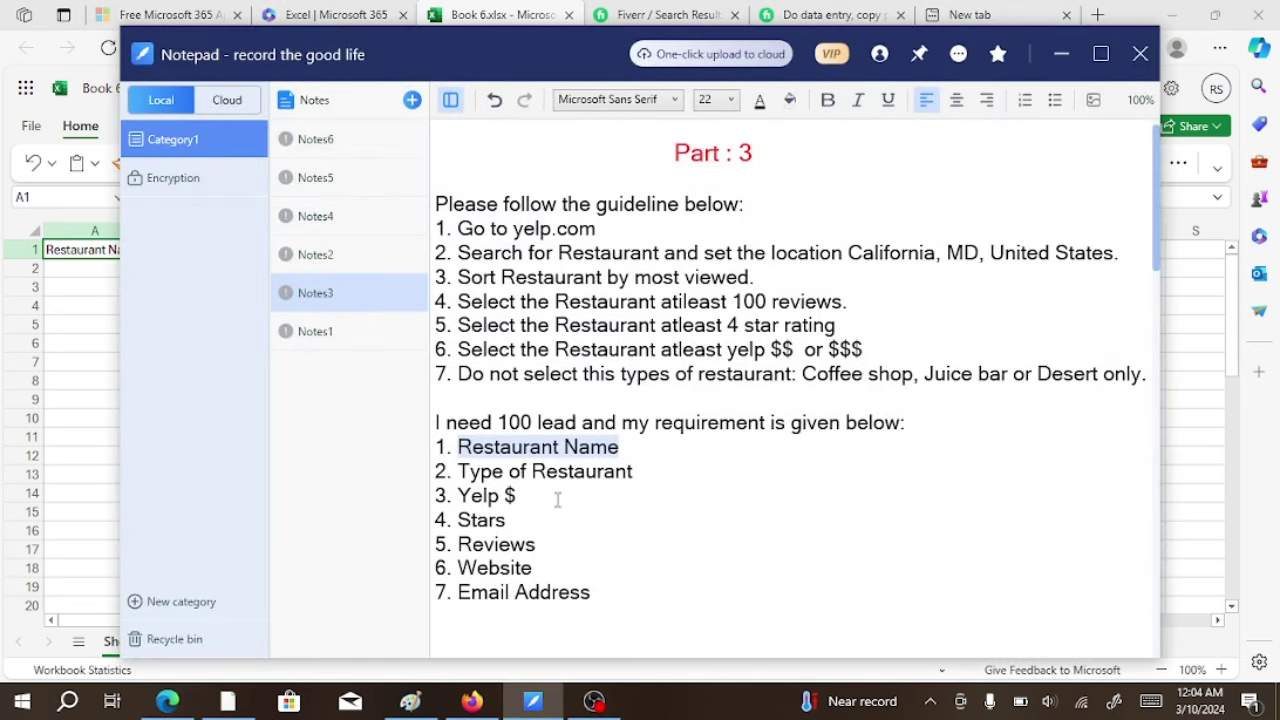
pyautogui.moveTo(638, 469); pyautogui.dragTo(484, 470)
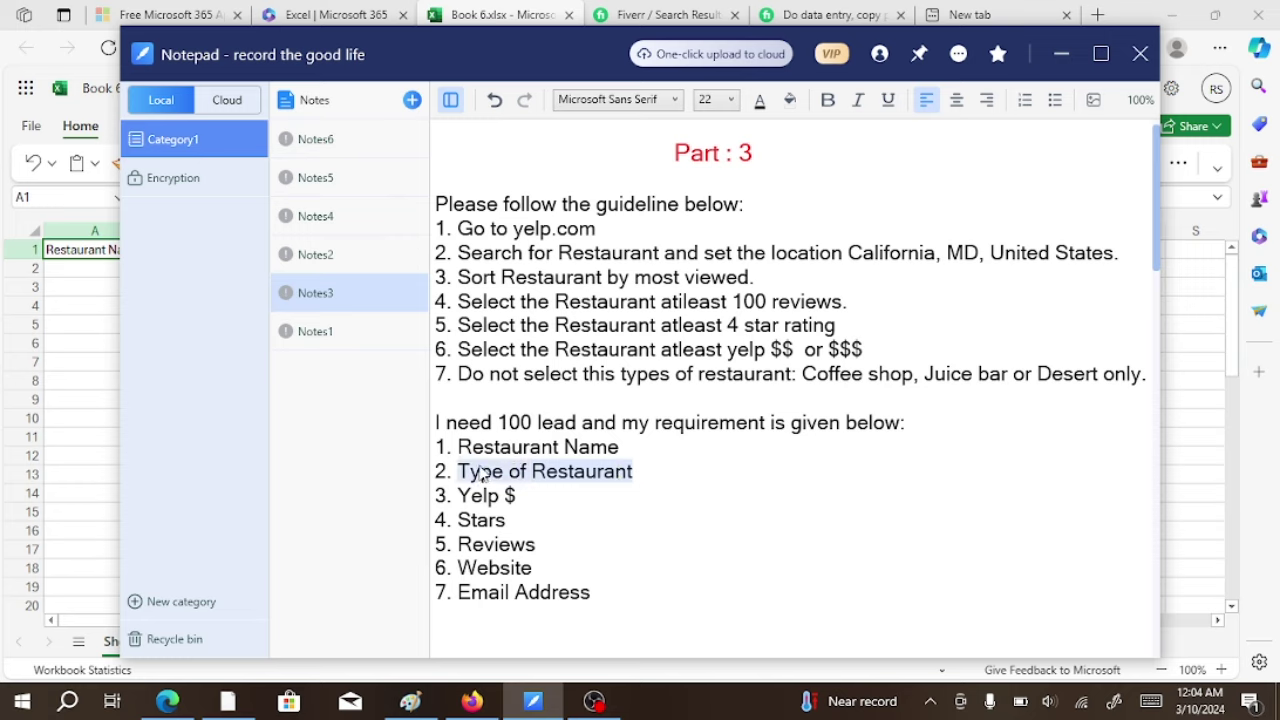
pyautogui.rightClick(482, 474)
pyautogui.click(377, 499)
pyautogui.click(1061, 54)
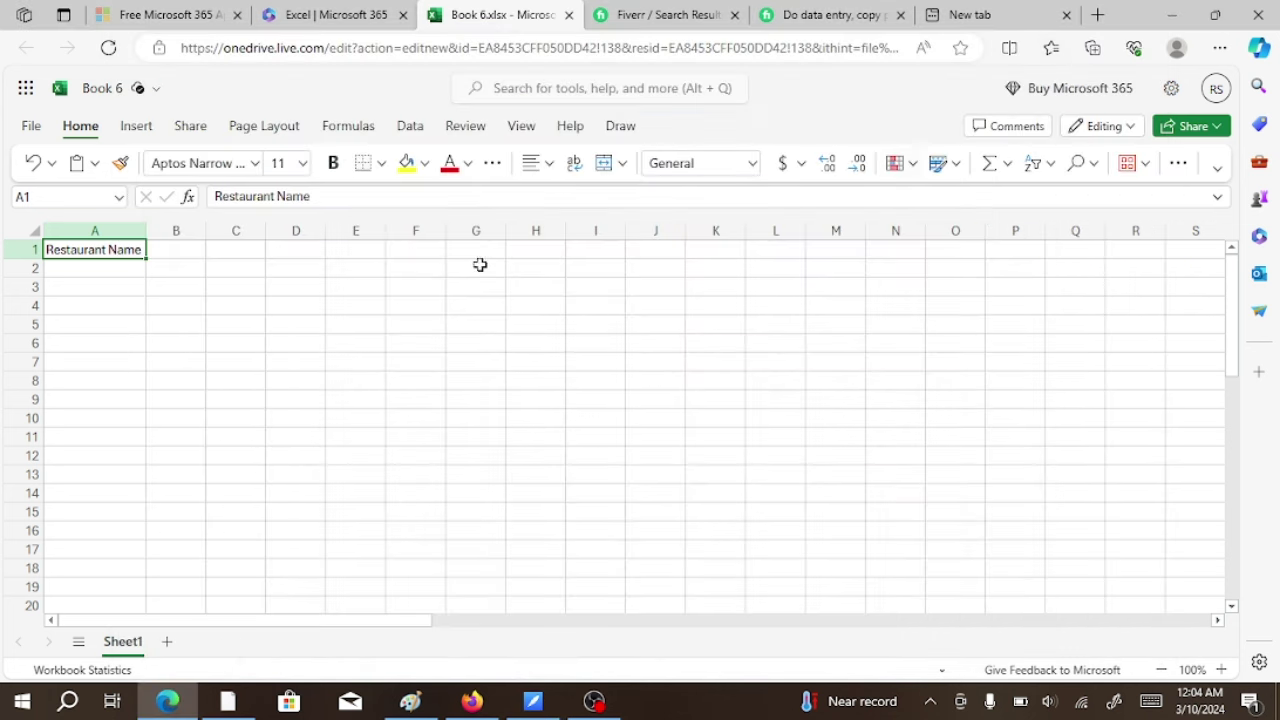
pyautogui.doubleClick(189, 251)
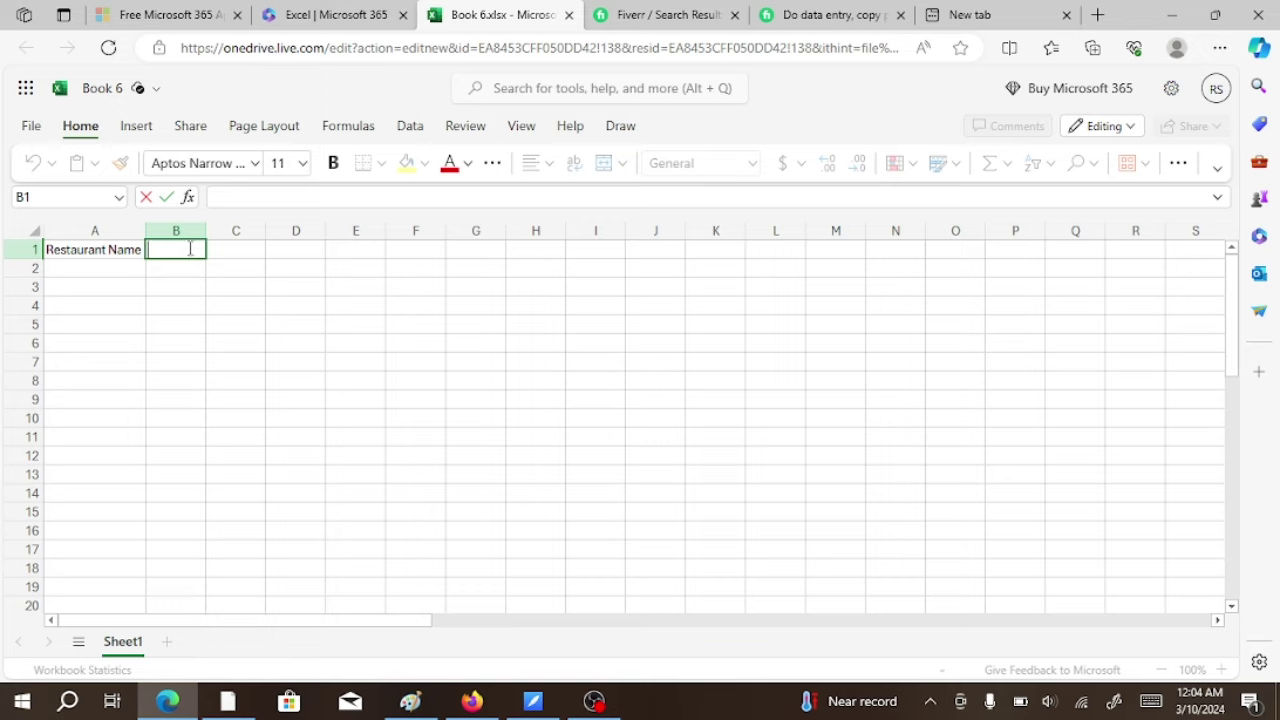
pyautogui.hotkey('ctrl', 'v')
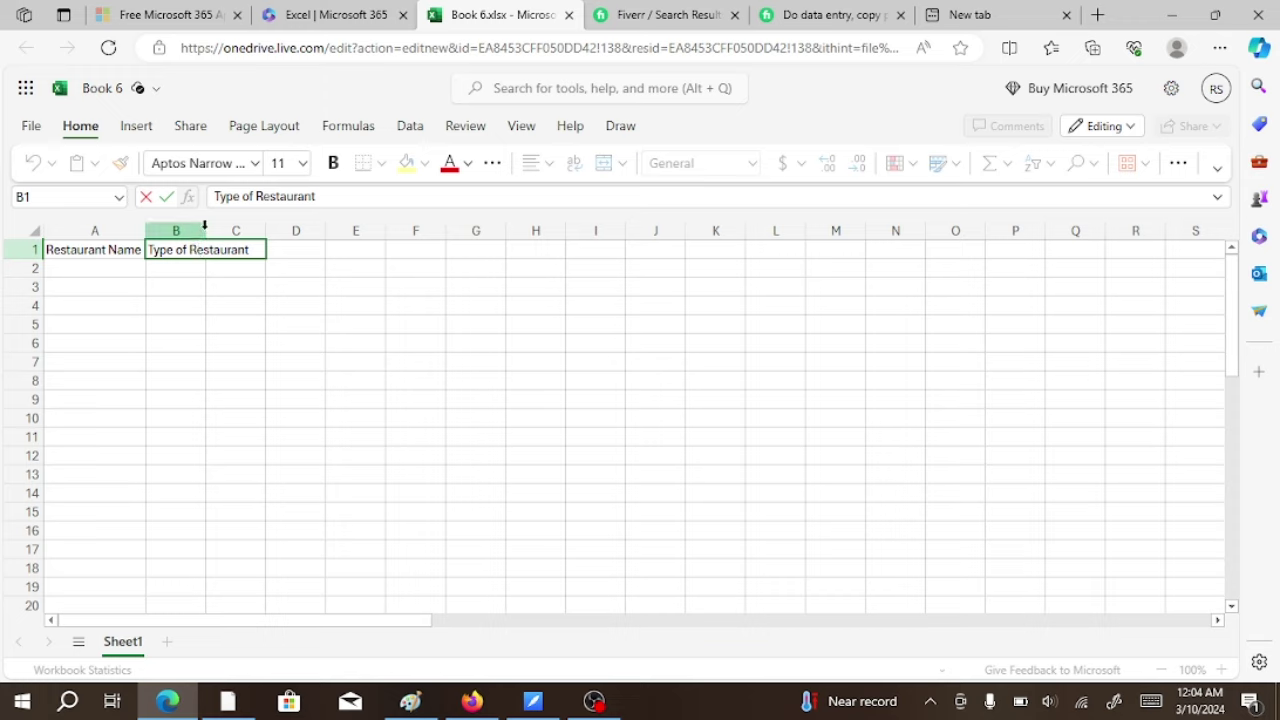
pyautogui.click(172, 290)
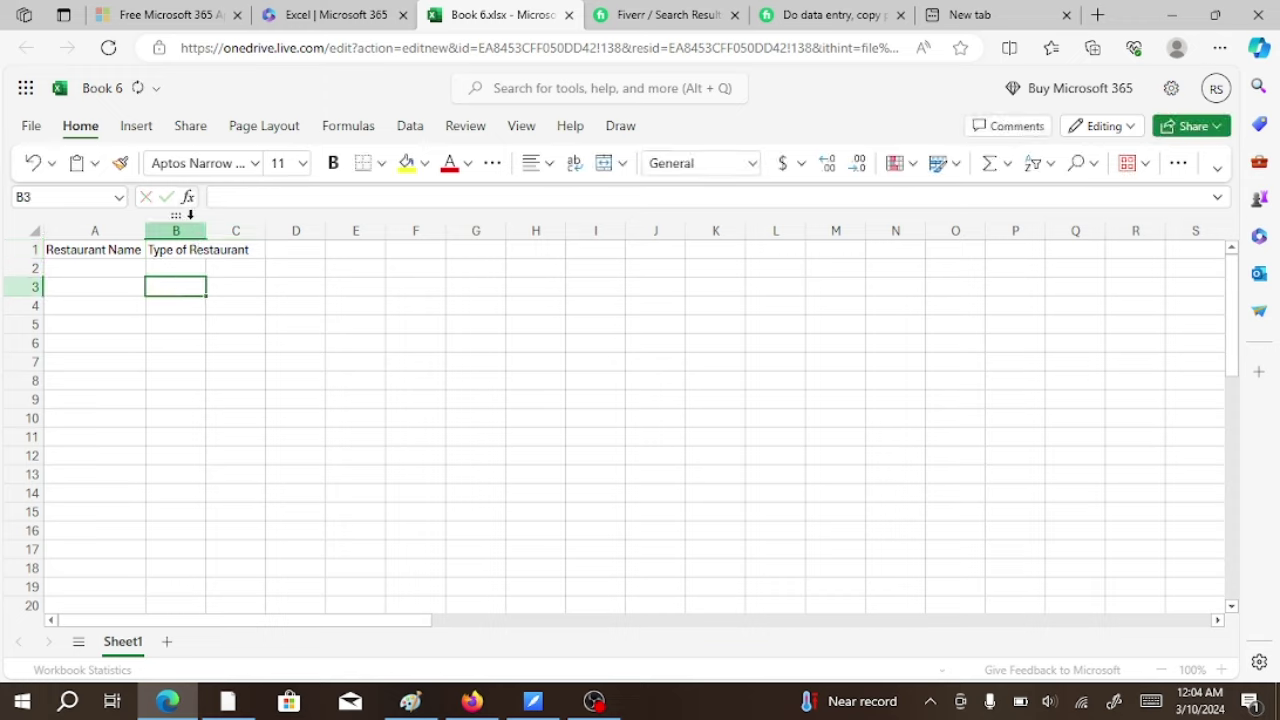
pyautogui.moveTo(205, 235); pyautogui.dragTo(309, 248)
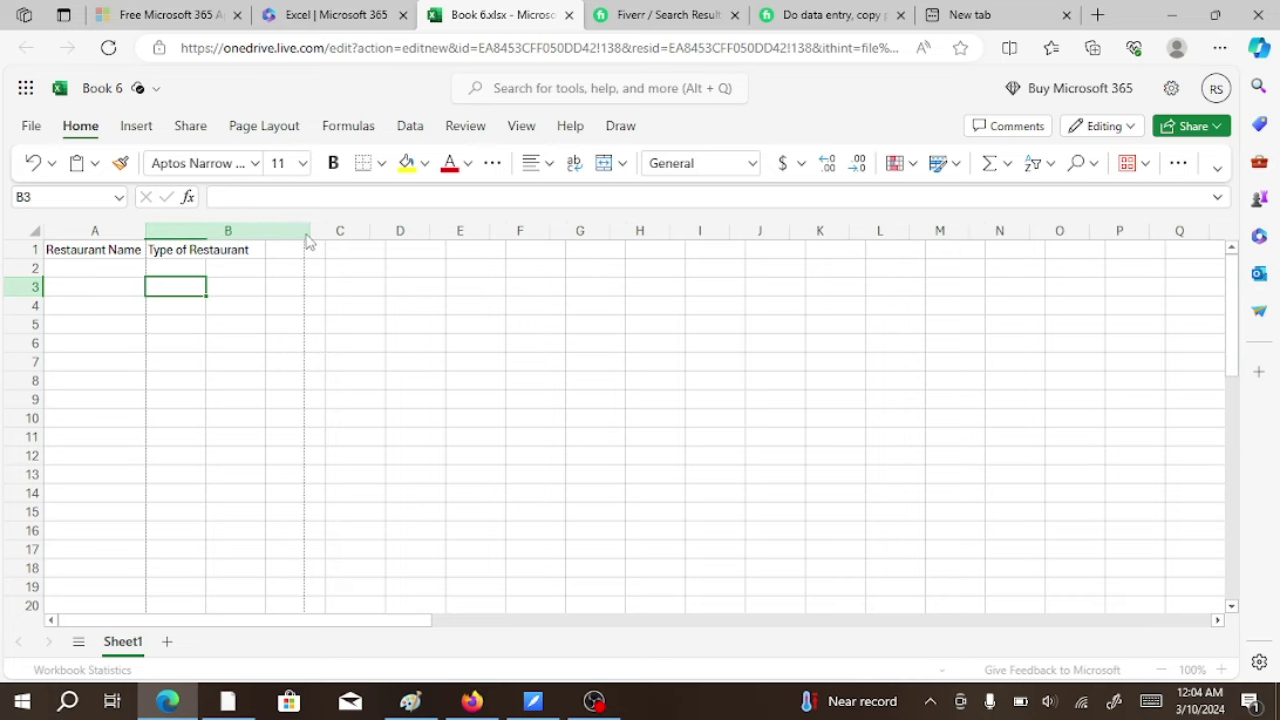
pyautogui.click(329, 302)
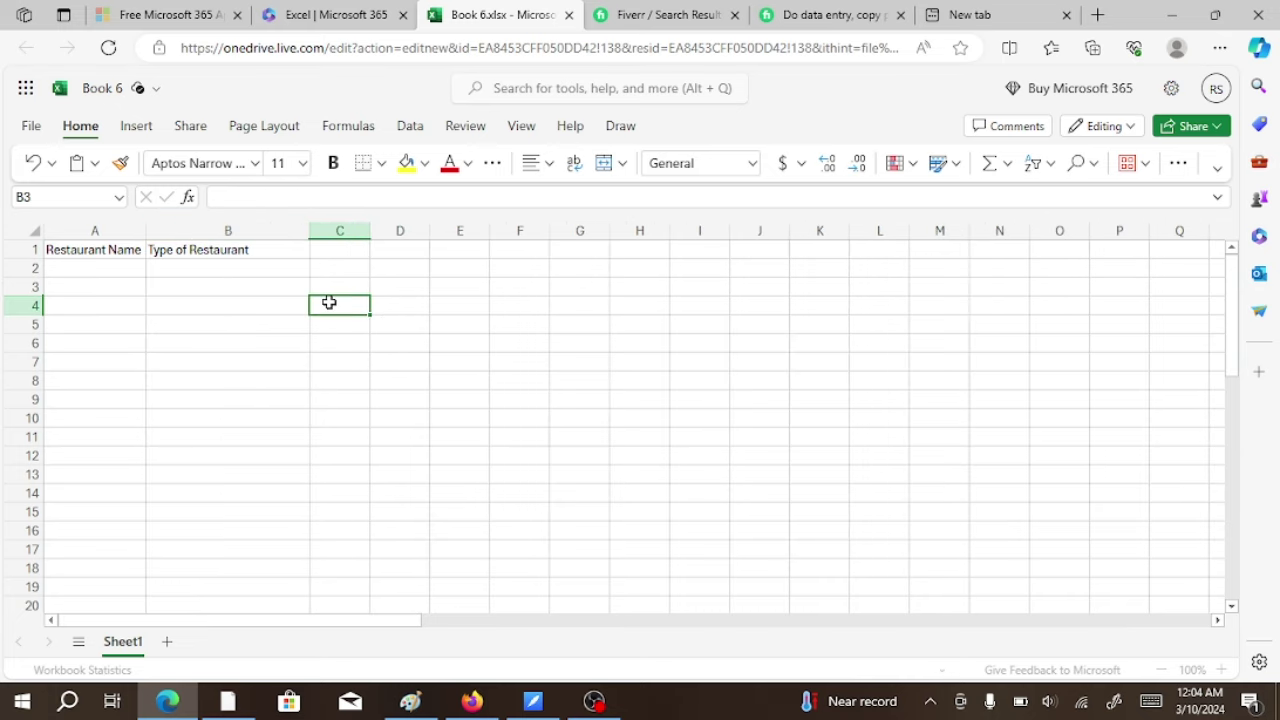
# - Copy "Yelp $" from the Notepad requirements list into cell C1 of the workbook as the third column header
pyautogui.click(532, 702)
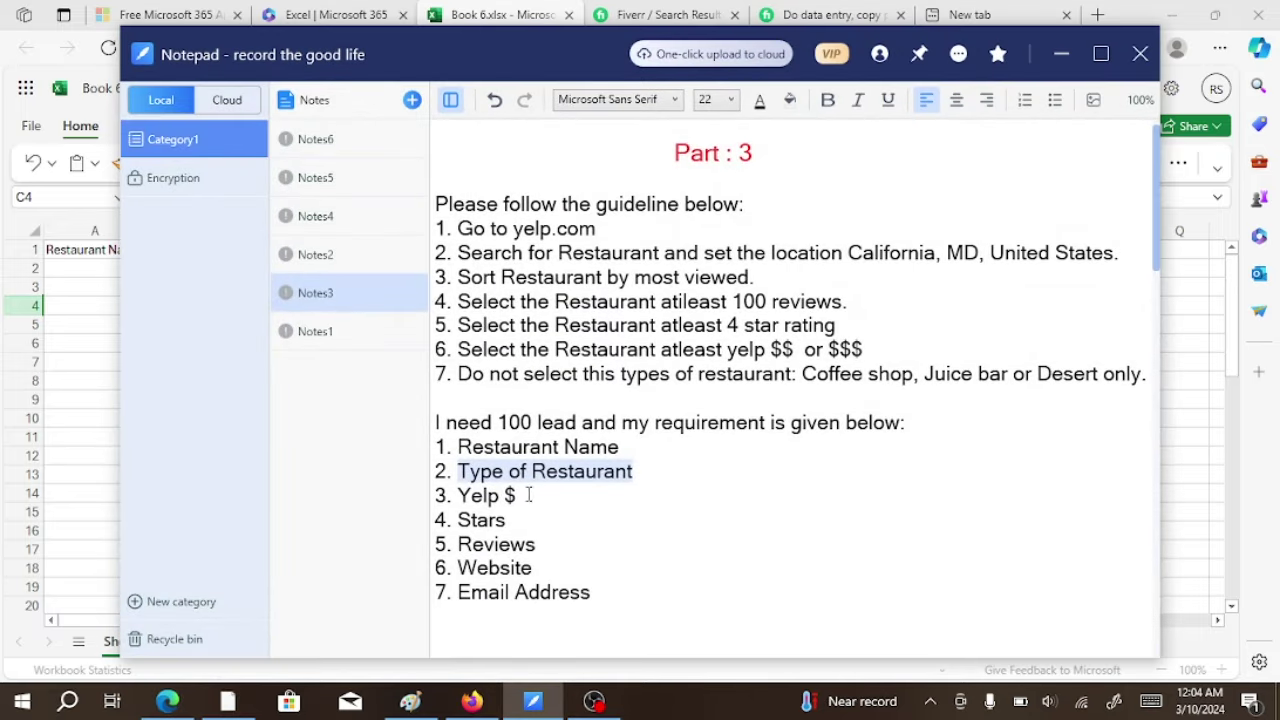
pyautogui.moveTo(520, 494); pyautogui.dragTo(458, 495)
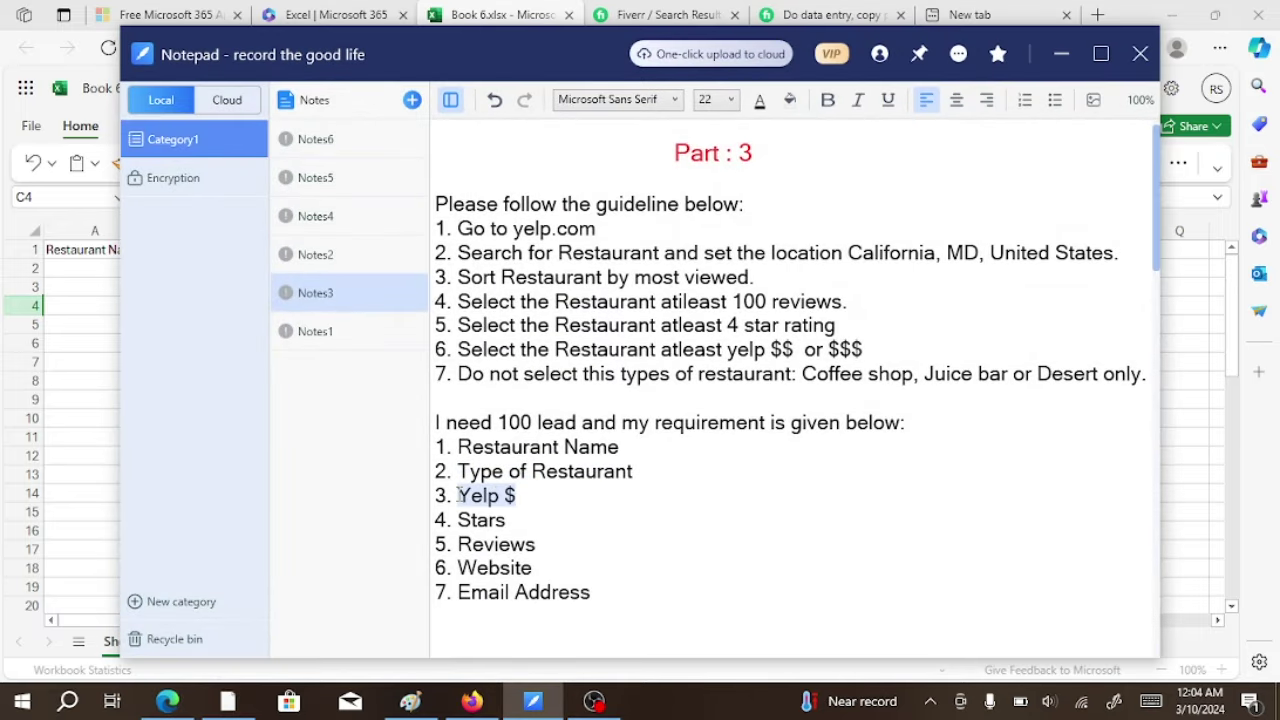
pyautogui.rightClick(472, 500)
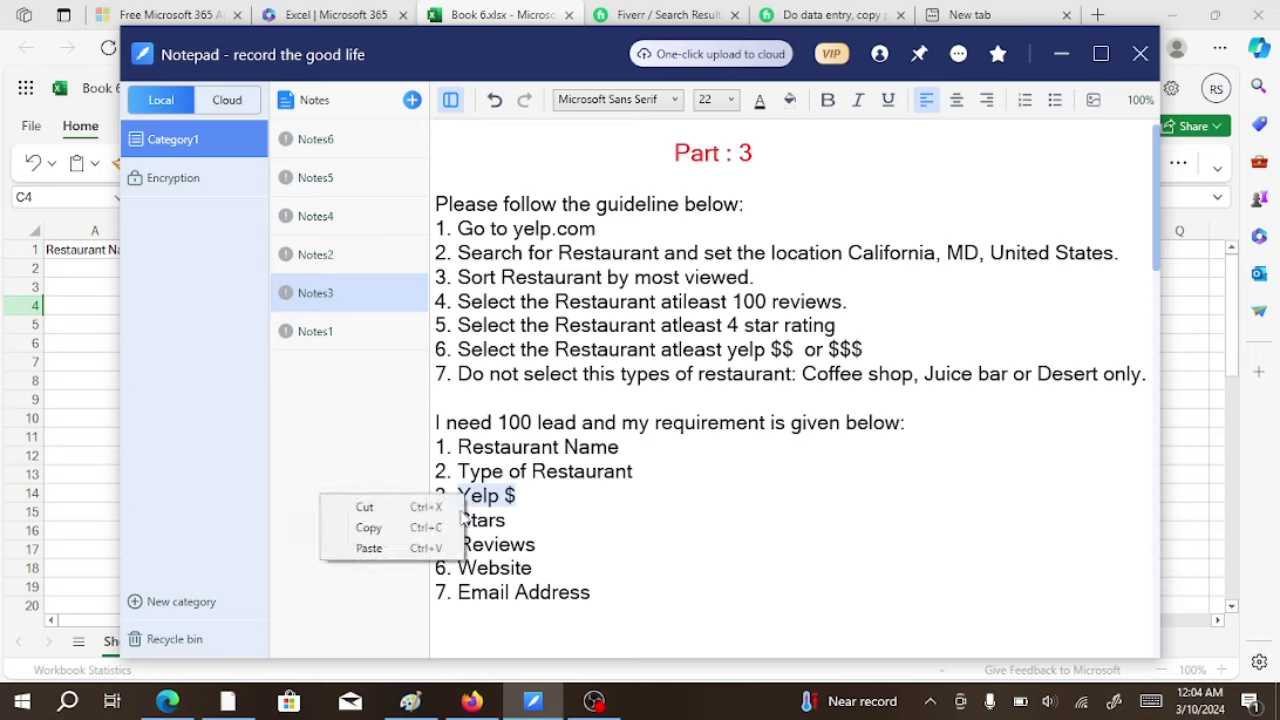
pyautogui.click(447, 530)
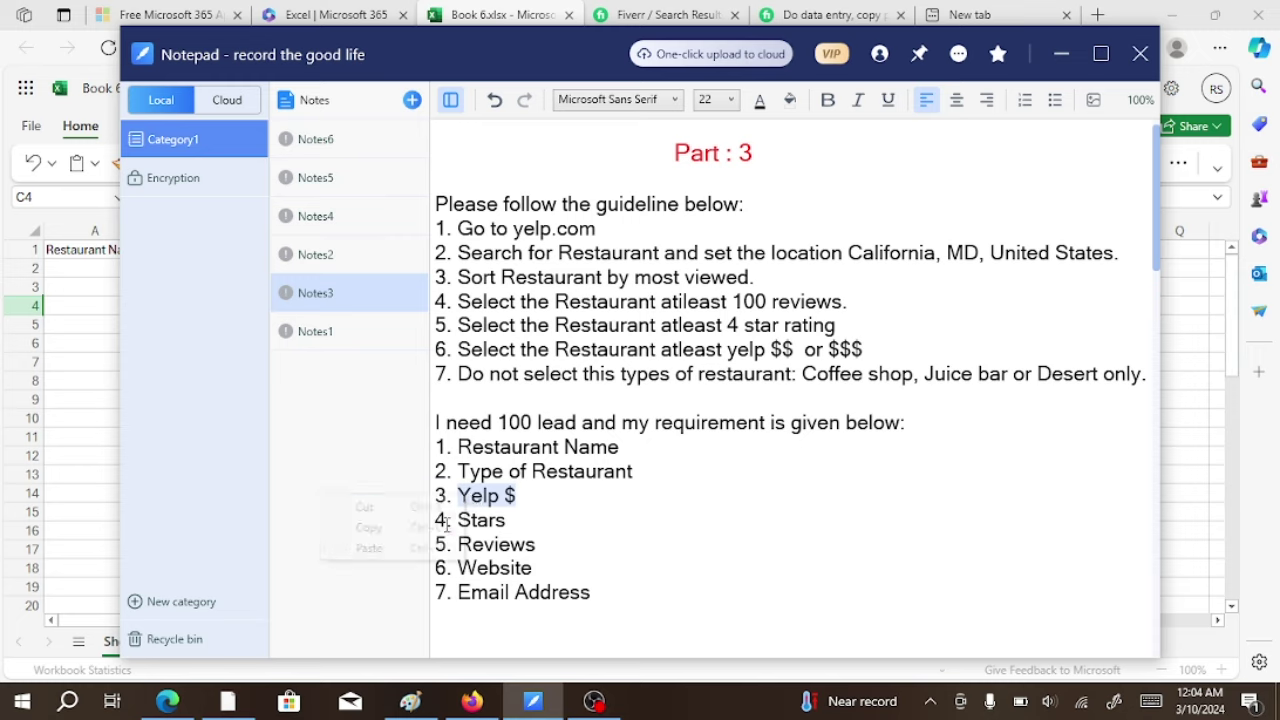
pyautogui.click(1061, 54)
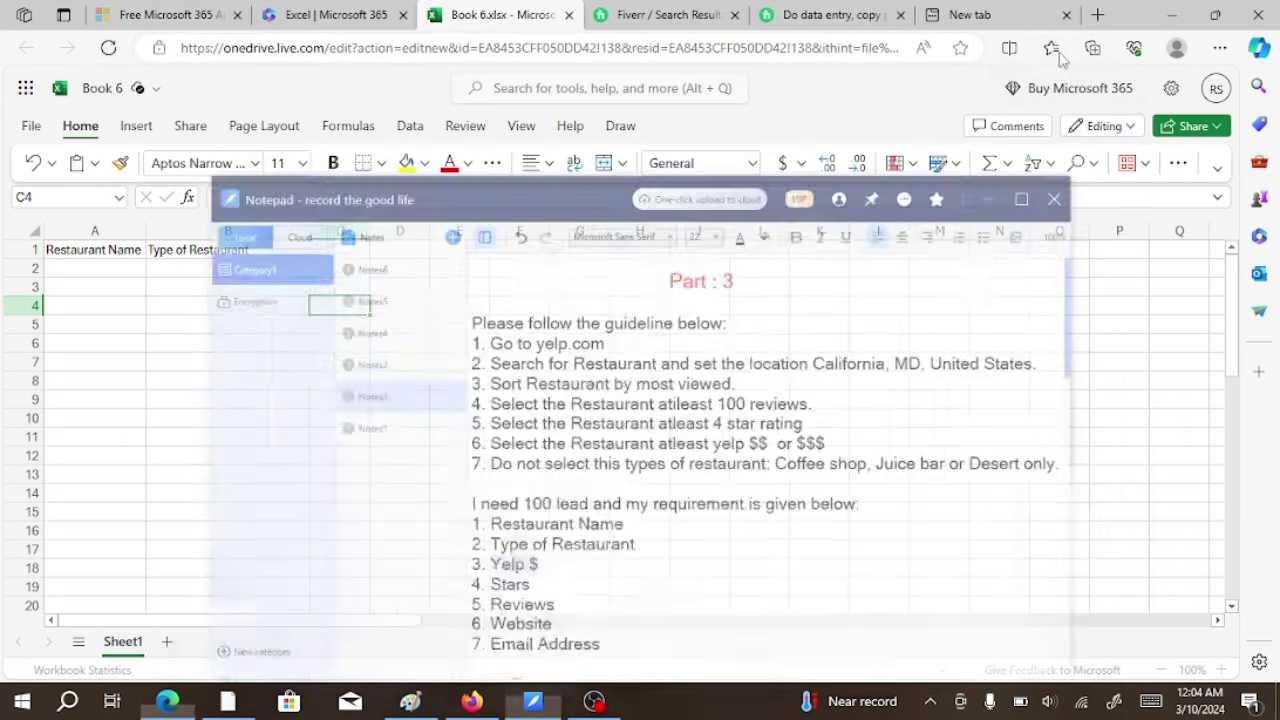
pyautogui.click(354, 253)
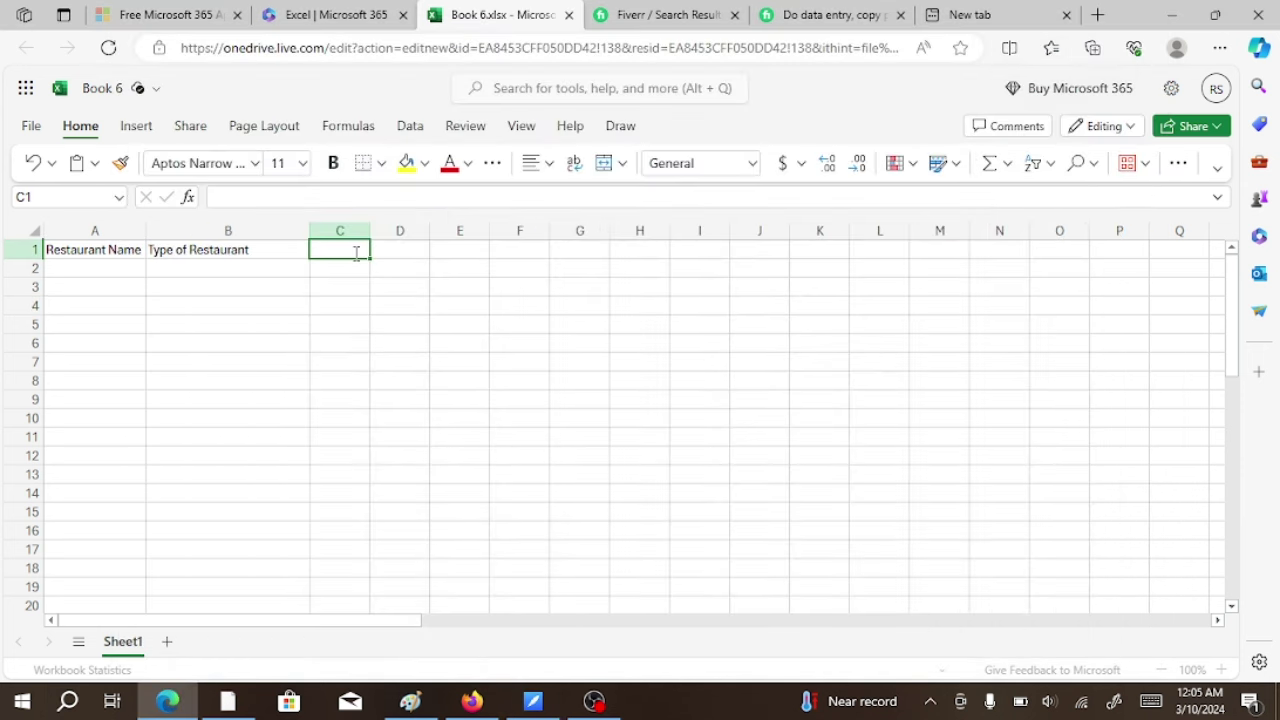
pyautogui.doubleClick(355, 253)
pyautogui.write('Yelp $')
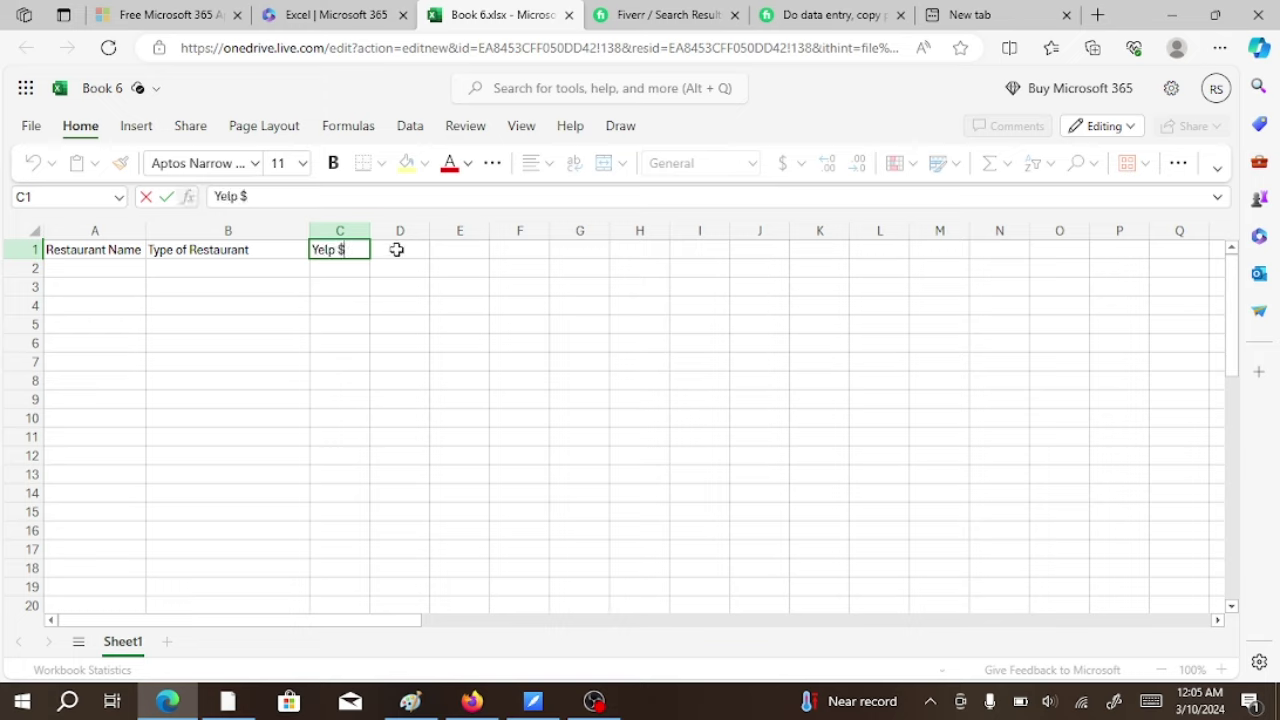
pyautogui.click(394, 249)
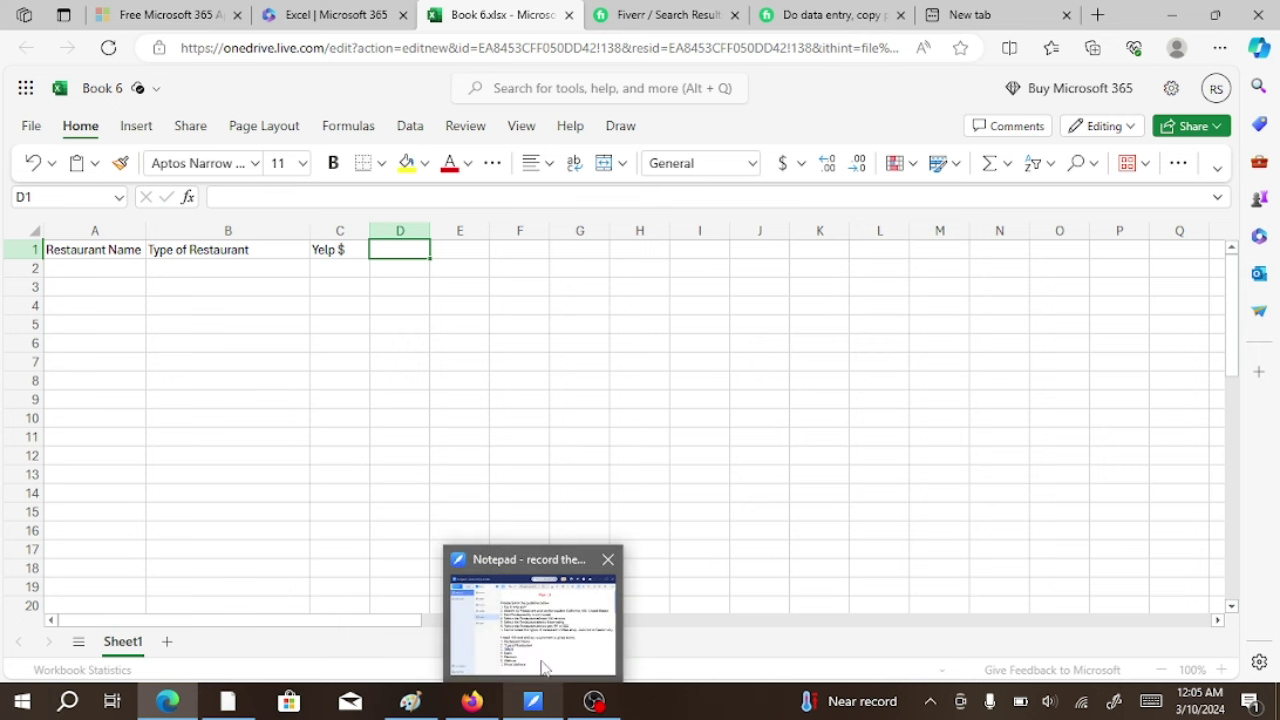
# - Copy "Stars" from the Notepad requirements list into cell D1 of the workbook as the fourth column header
pyautogui.click(533, 703)
pyautogui.doubleClick(490, 523)
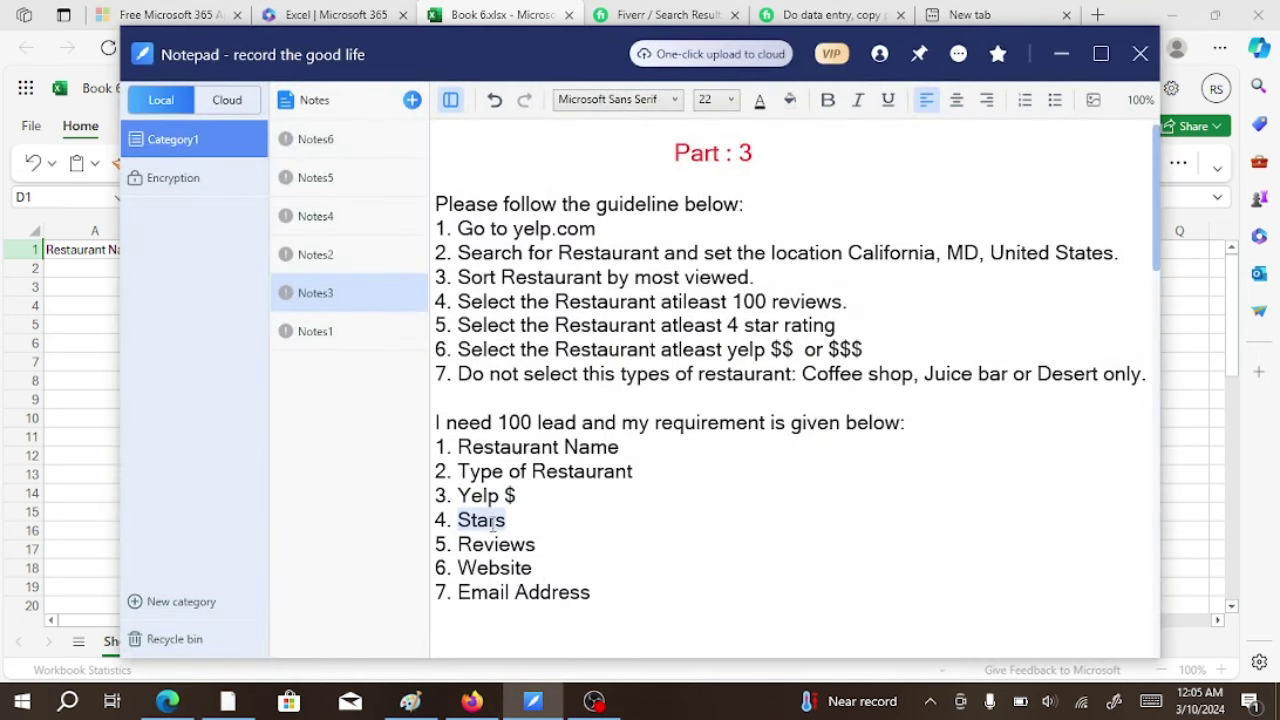
pyautogui.rightClick(480, 523)
pyautogui.click(372, 557)
pyautogui.click(1062, 55)
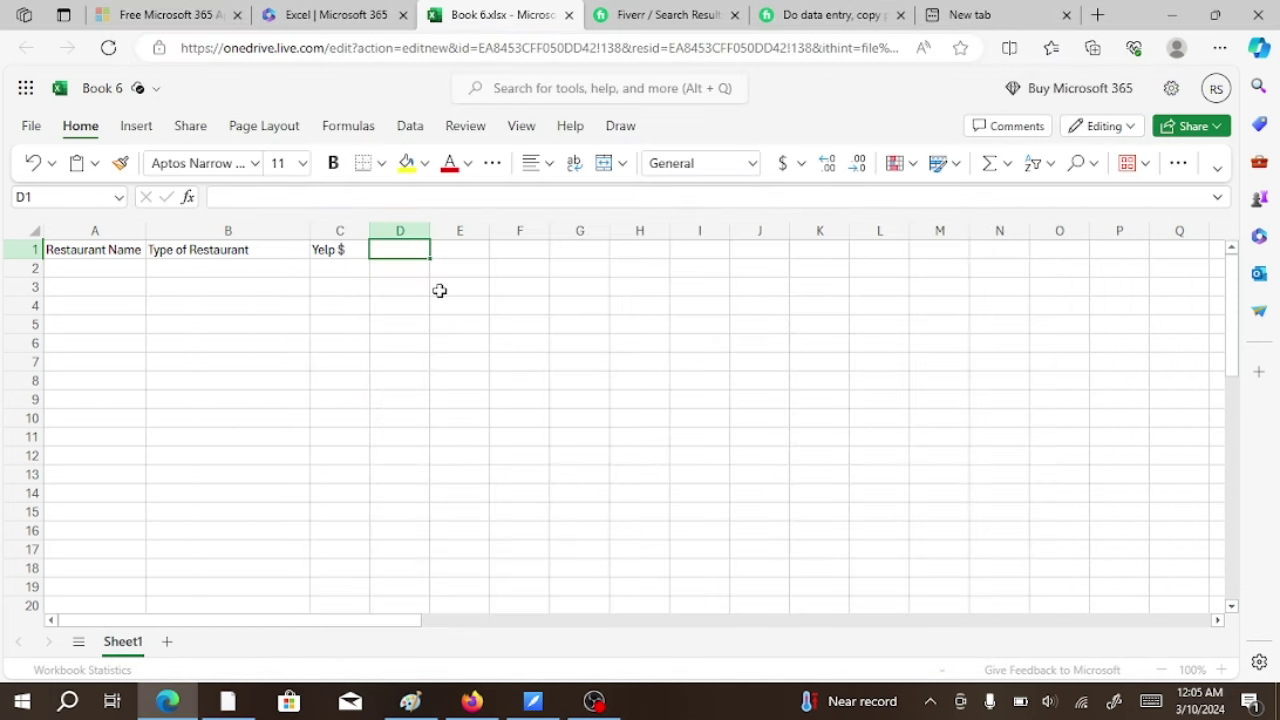
pyautogui.doubleClick(411, 252)
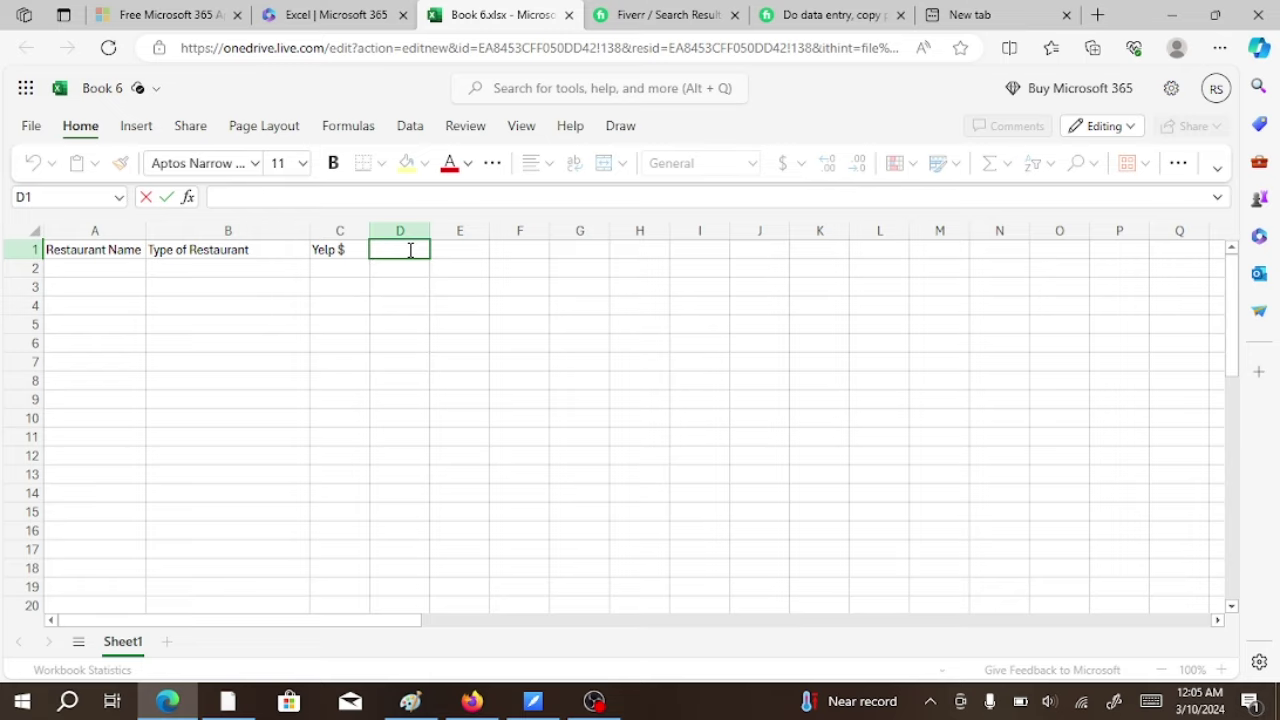
pyautogui.hotkey('ctrl', 'v')
# - Copy "Reviews" from the Notepad requirements list into cell E1 of the workbook as the fifth column header
pyautogui.click(533, 700)
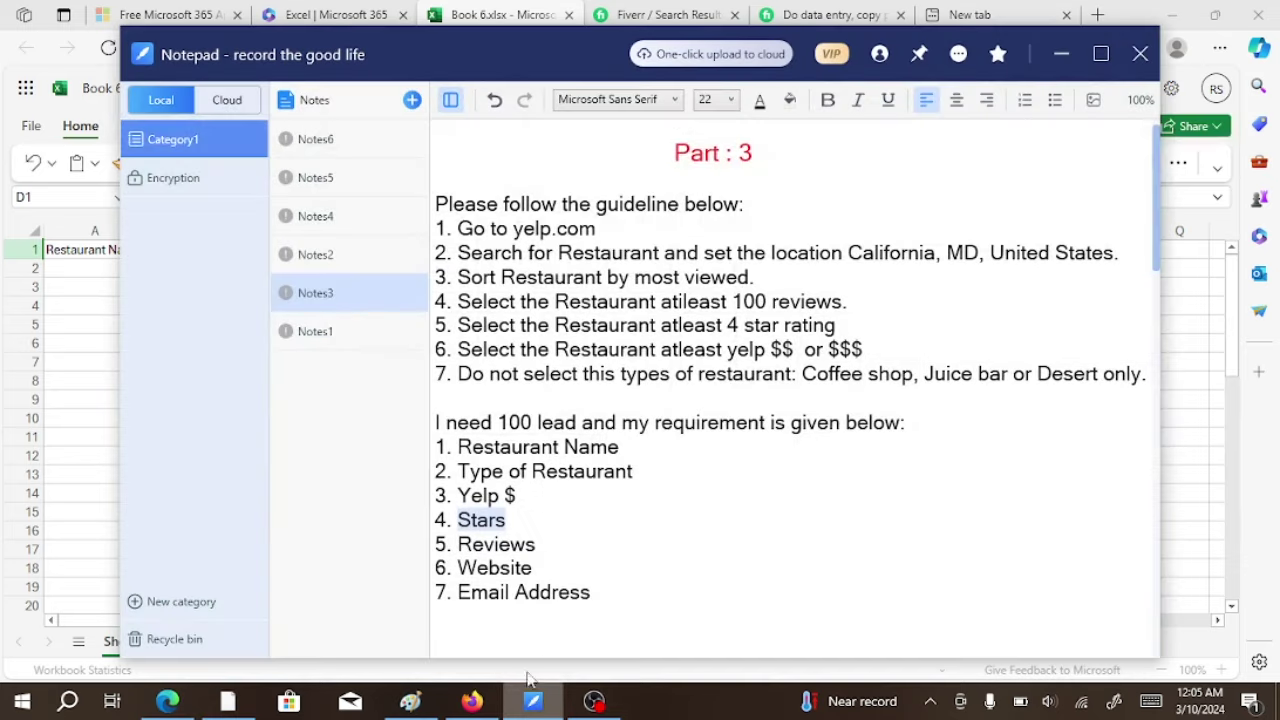
pyautogui.click(579, 550)
pyautogui.moveTo(553, 530); pyautogui.dragTo(500, 548)
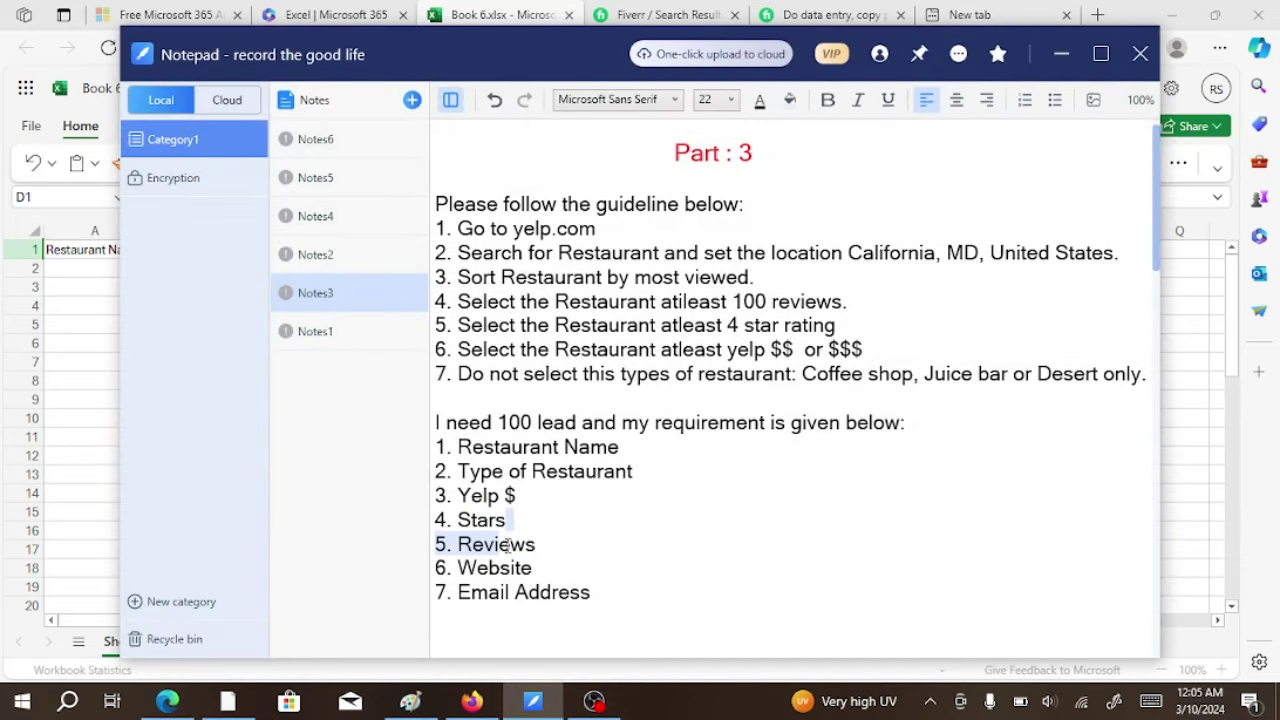
pyautogui.click(536, 546)
pyautogui.doubleClick(495, 550)
pyautogui.rightClick(492, 551)
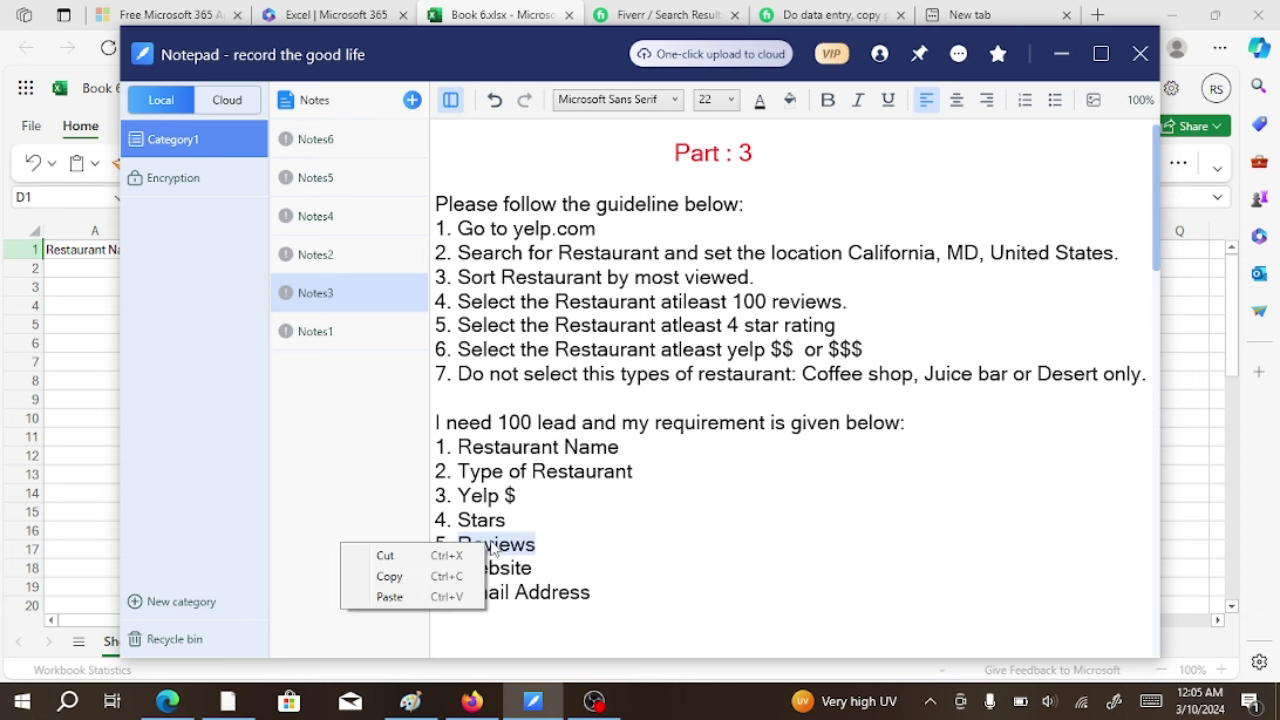
pyautogui.click(452, 578)
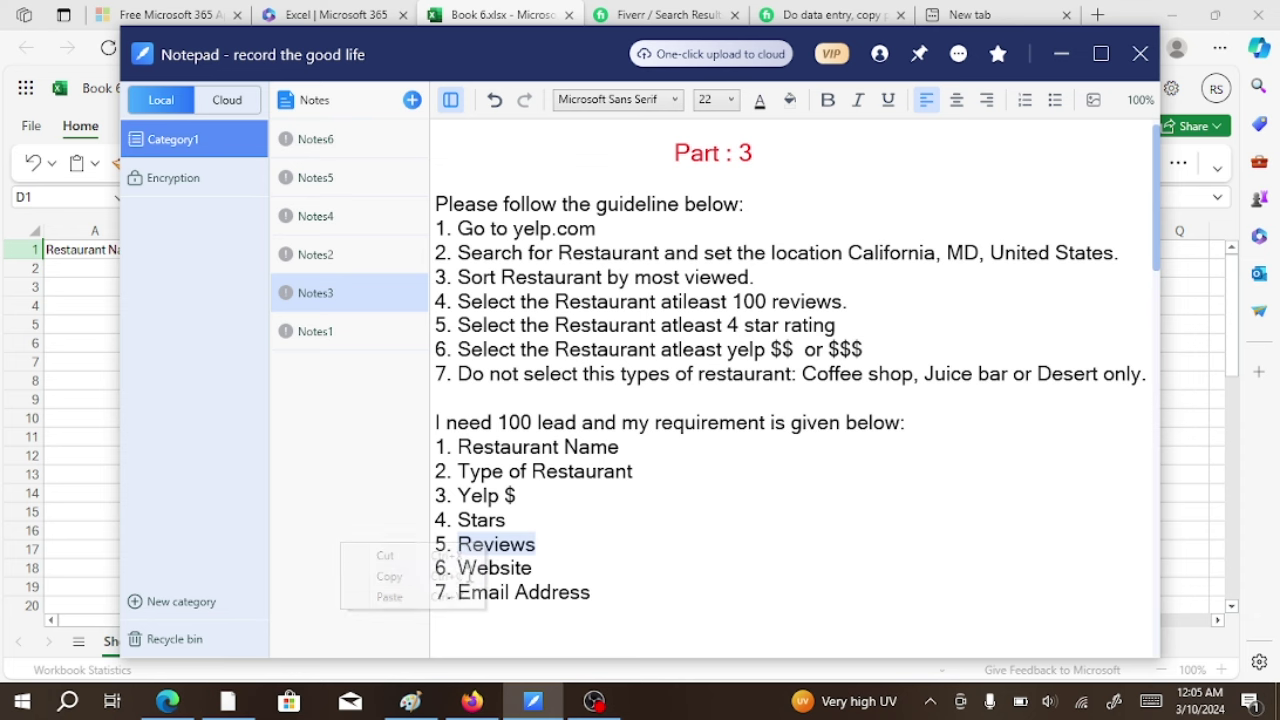
pyautogui.click(1062, 55)
pyautogui.click(468, 250)
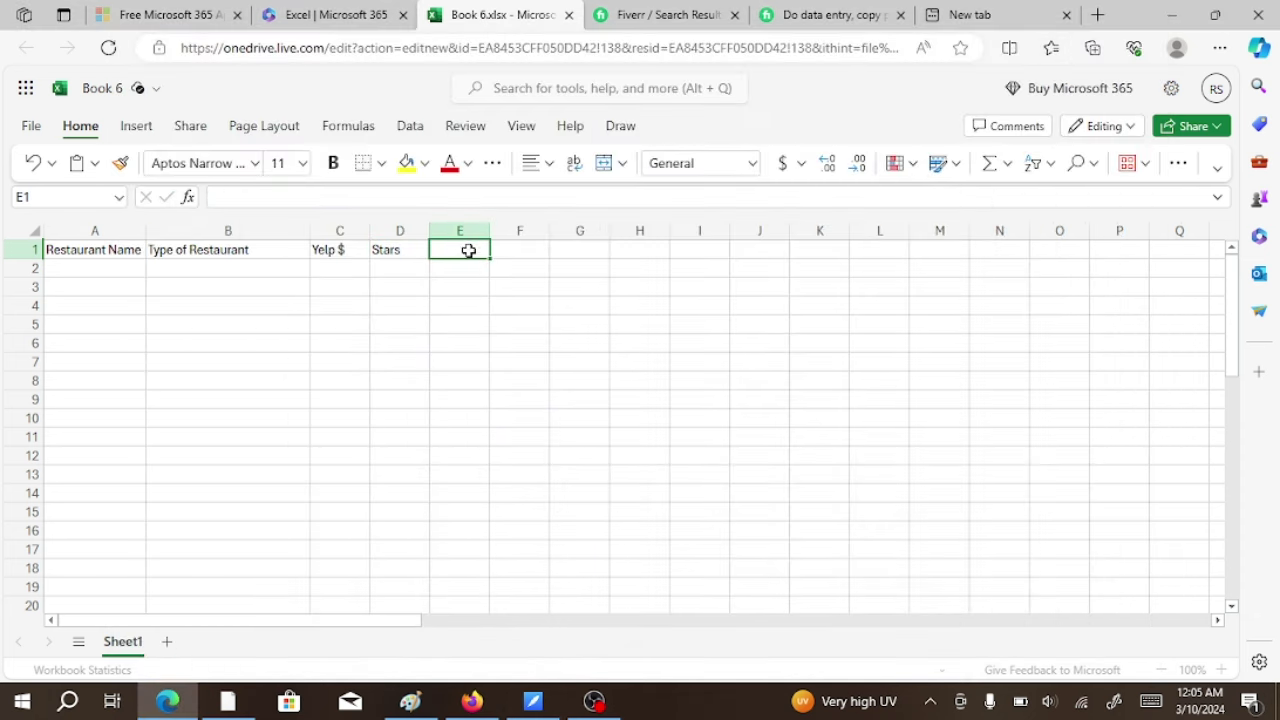
pyautogui.doubleClick(469, 249)
pyautogui.hotkey('ctrl', 'v')
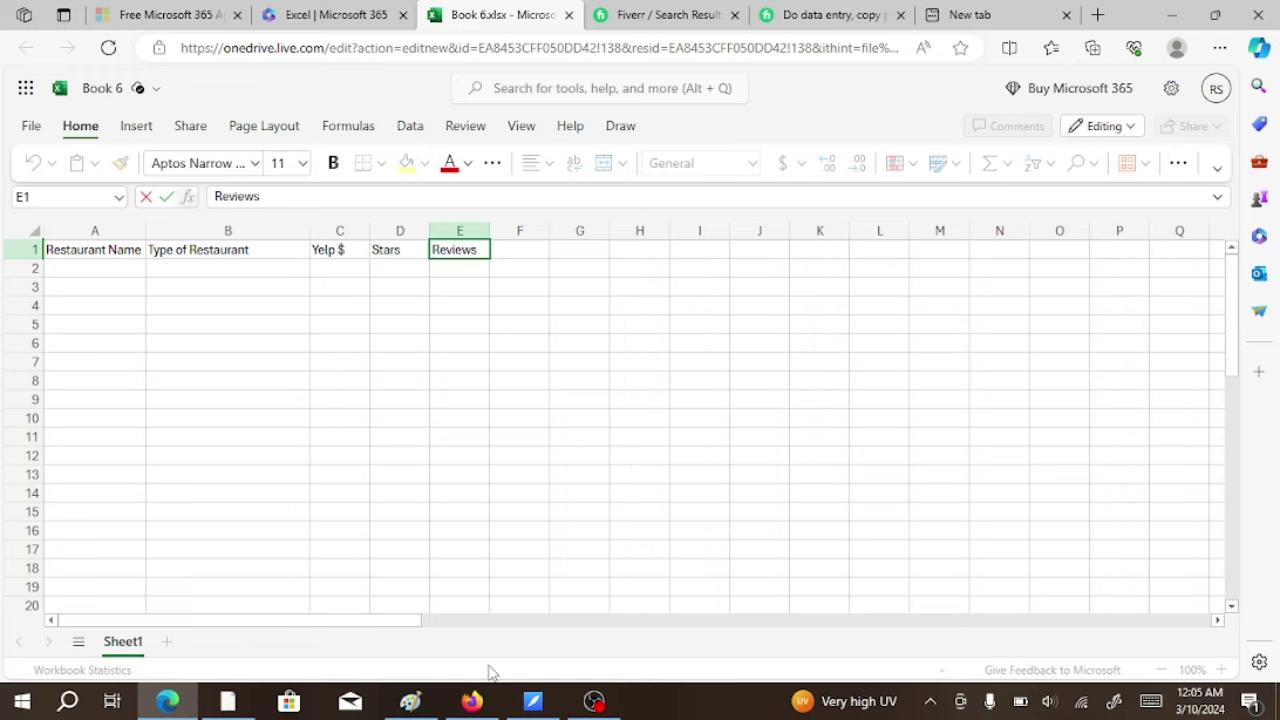
# - Copy "Website" from the Notepad requirements list into cell F1 of the workbook as the sixth column header
pyautogui.click(533, 700)
pyautogui.moveTo(562, 563); pyautogui.dragTo(460, 567)
pyautogui.rightClick(470, 568)
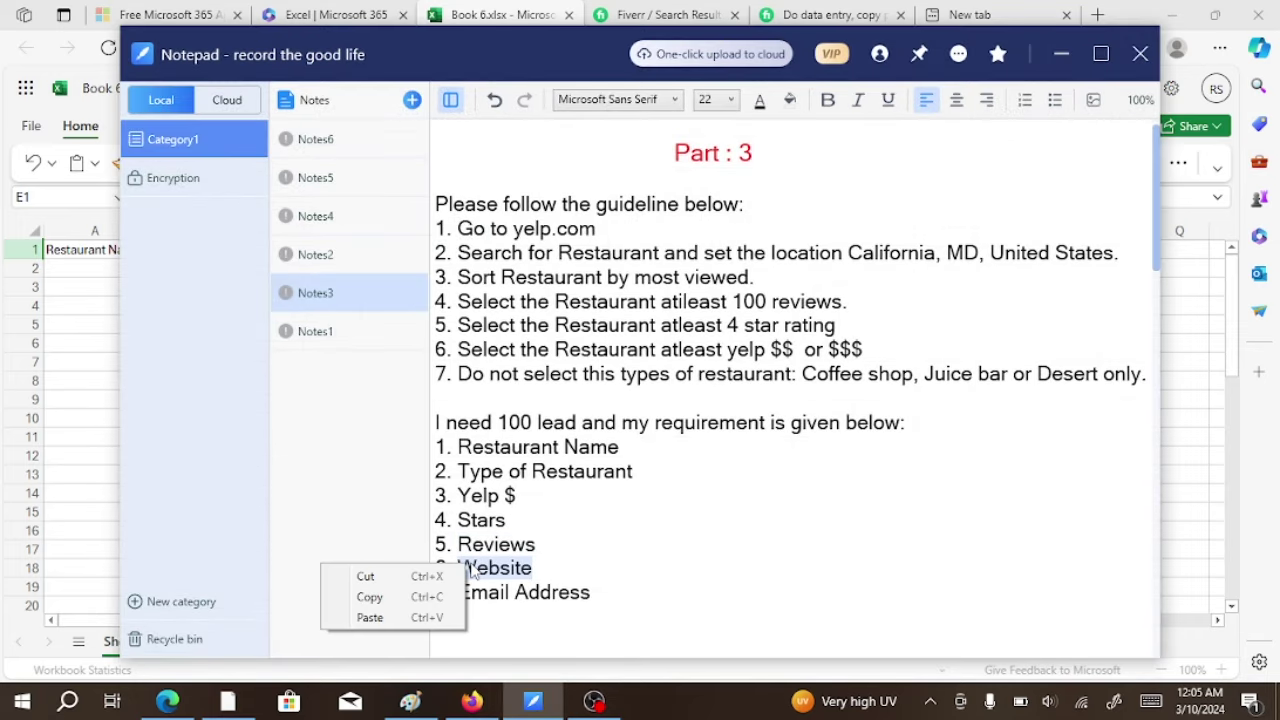
pyautogui.click(432, 600)
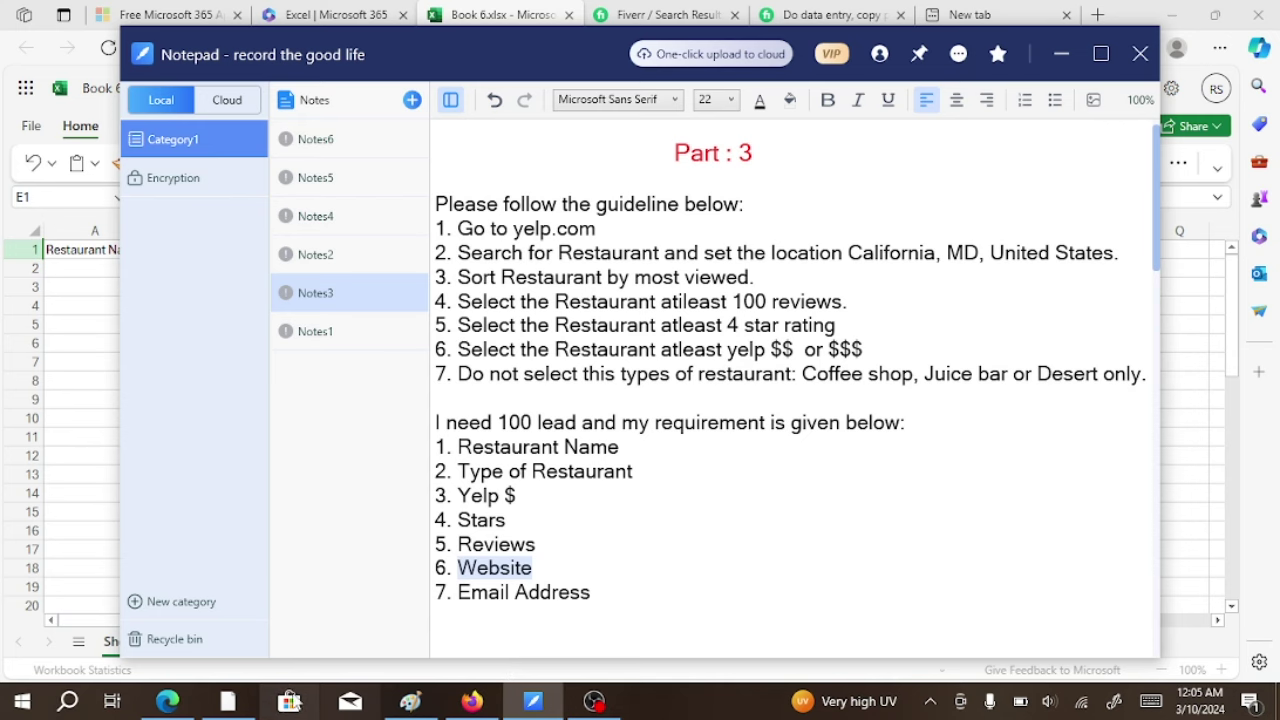
pyautogui.moveTo(187, 703)
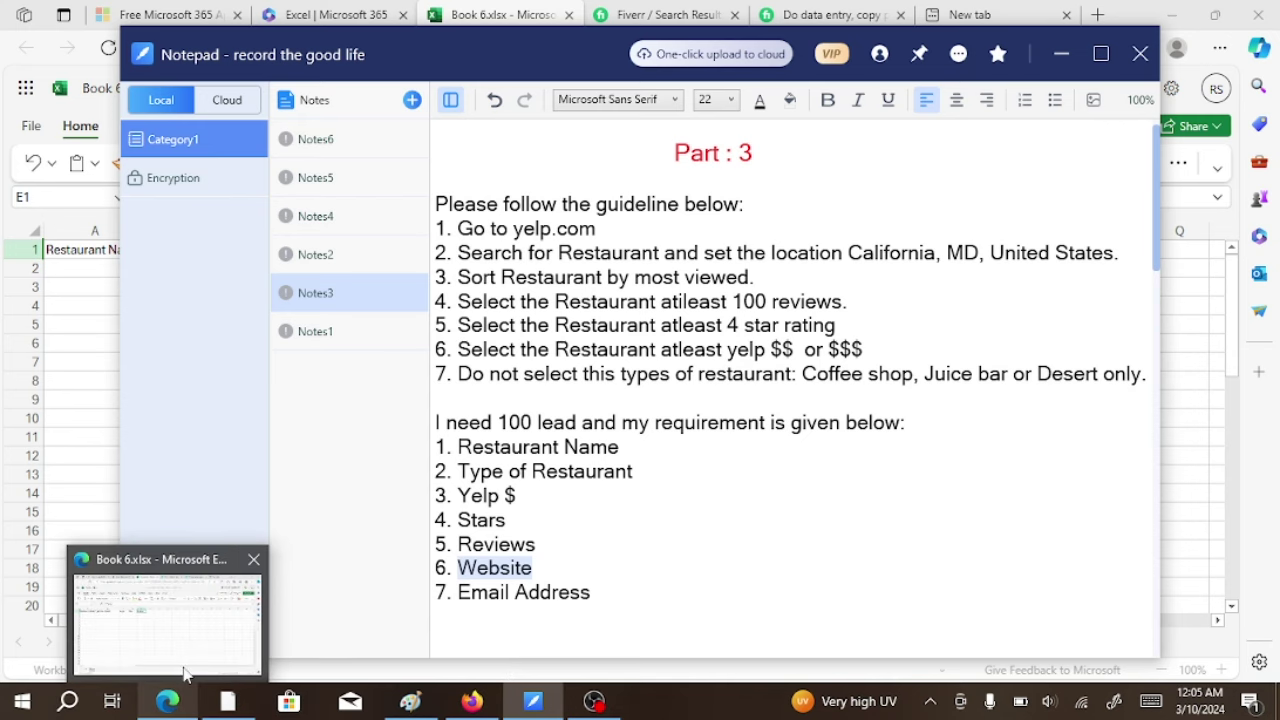
pyautogui.click(188, 636)
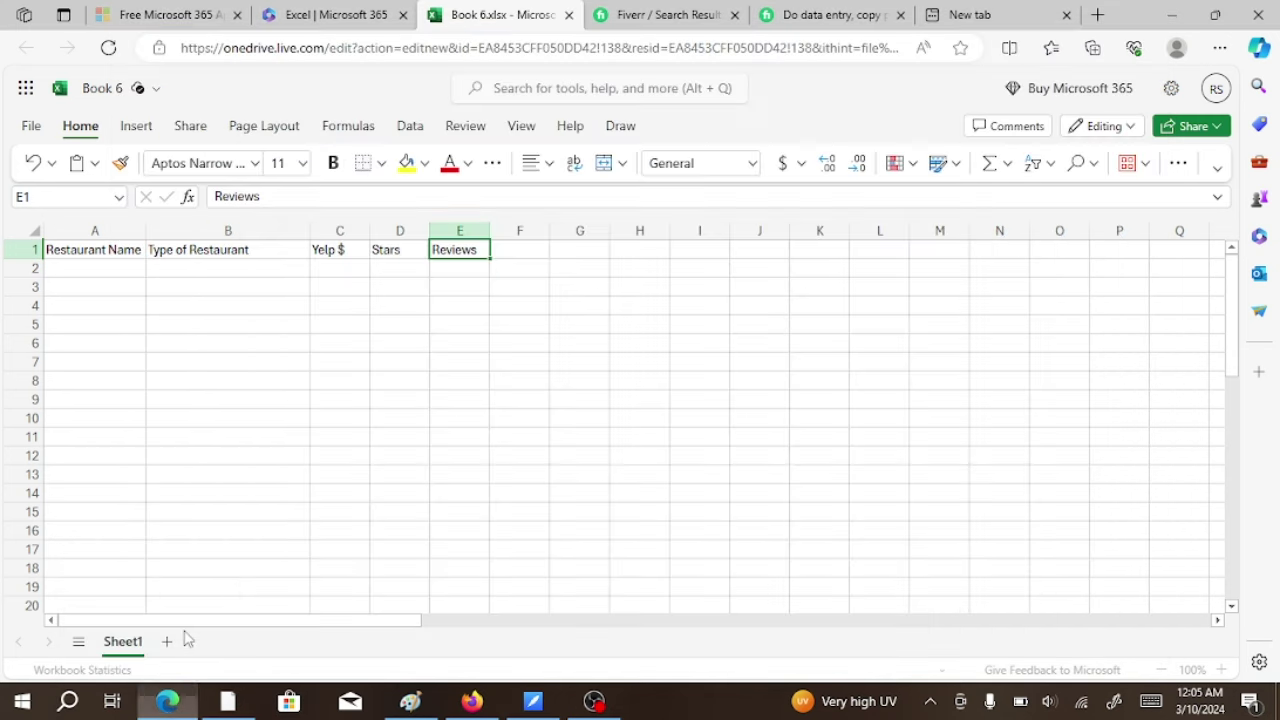
pyautogui.doubleClick(517, 255)
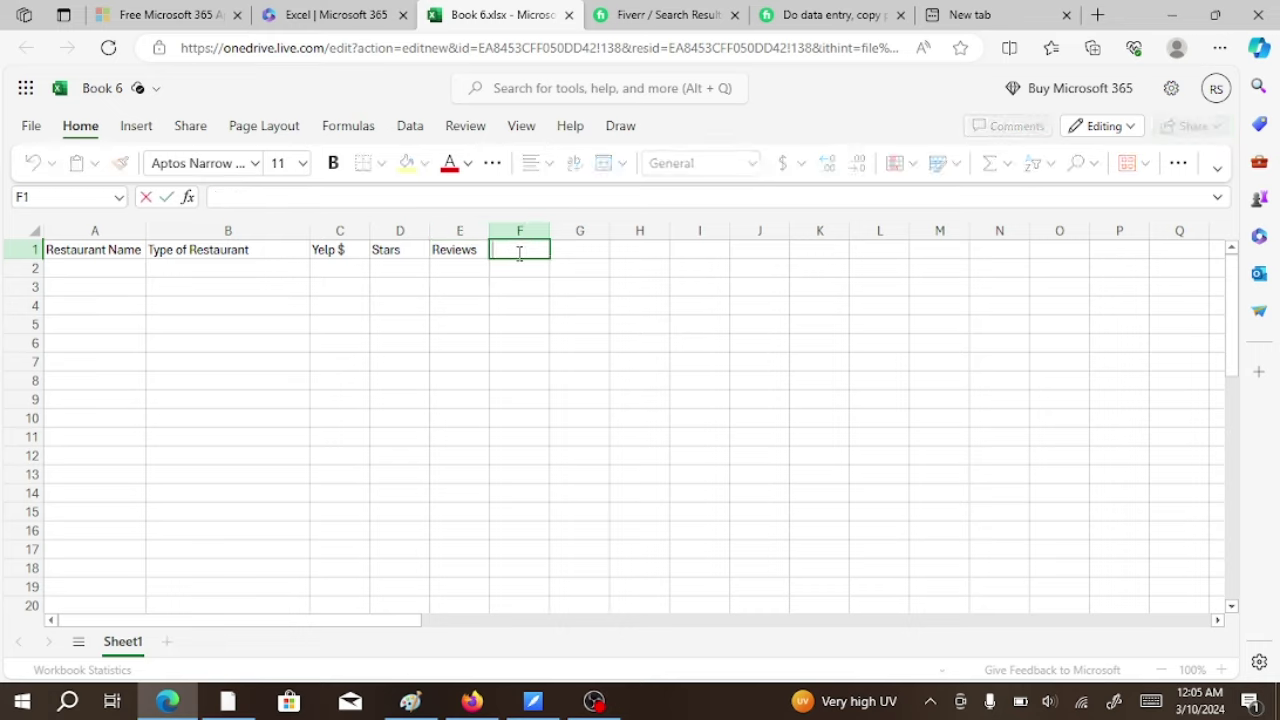
pyautogui.hotkey('ctrl', 'v')
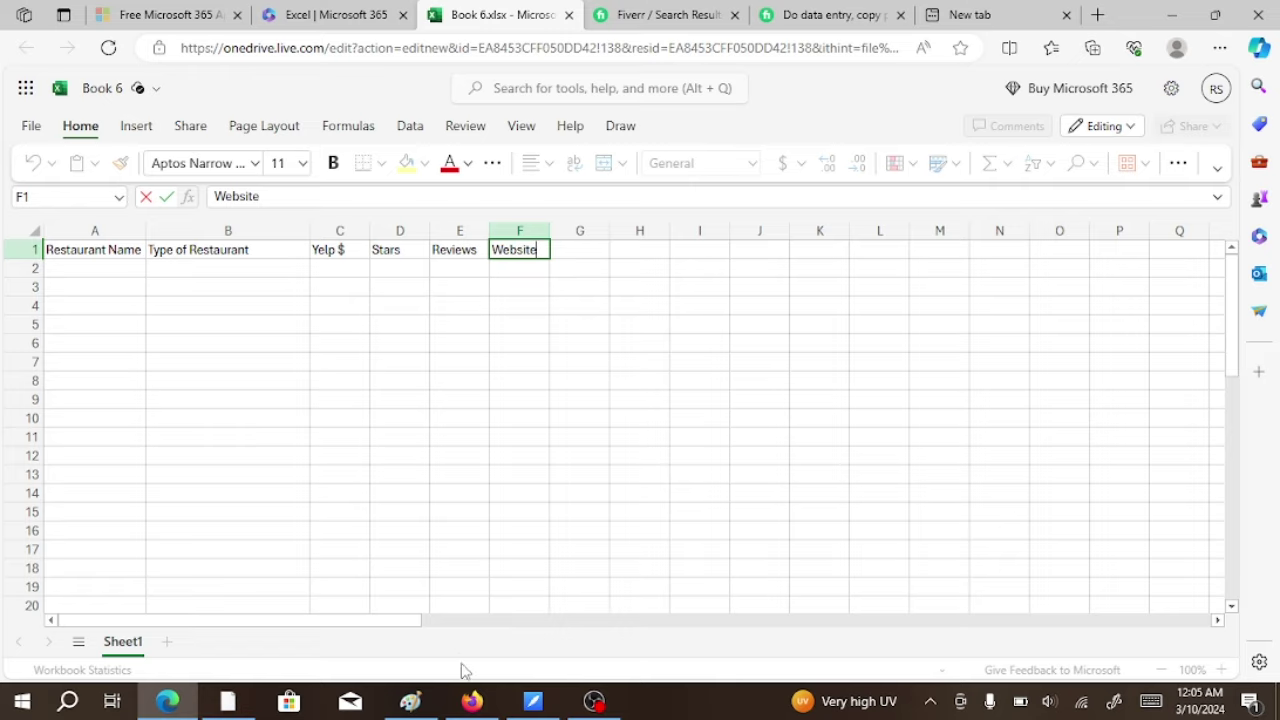
# - Copy "Email Address" from the Notepad requirements list into cell G1 of the workbook as the seventh column header
pyautogui.click(532, 701)
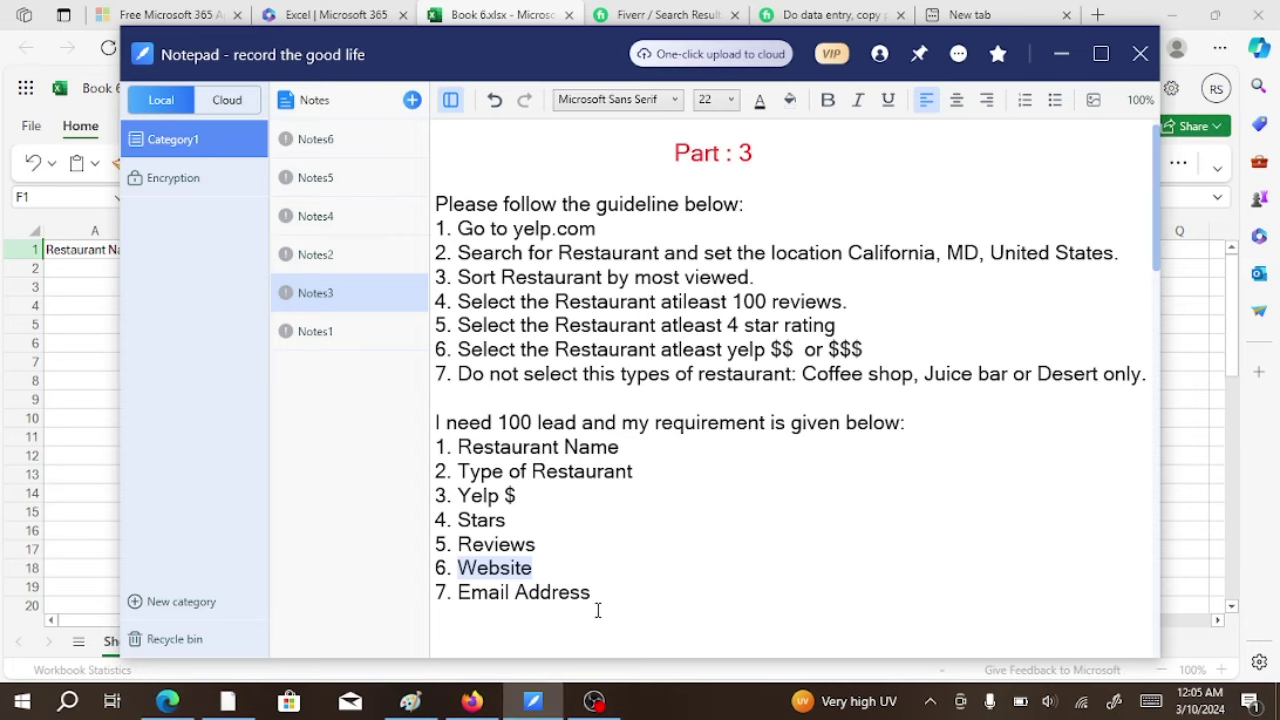
pyautogui.moveTo(599, 594); pyautogui.dragTo(471, 580)
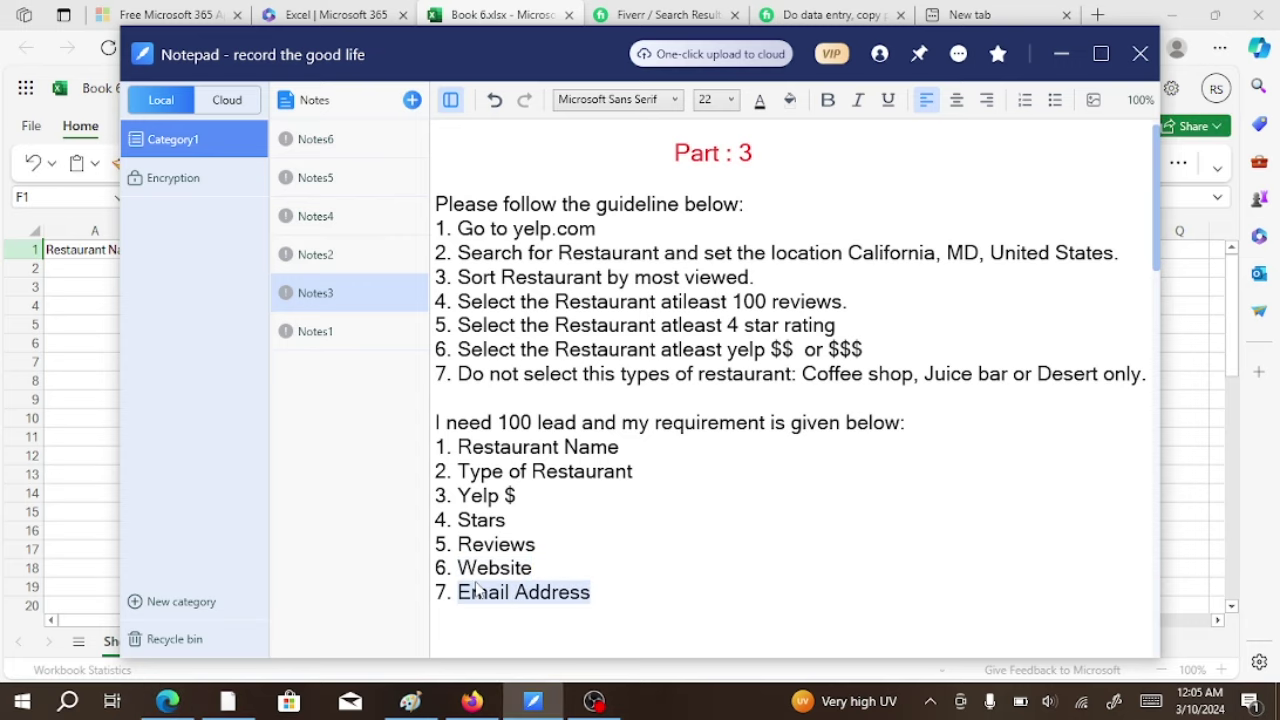
pyautogui.rightClick(478, 590)
pyautogui.click(446, 614)
pyautogui.click(1061, 54)
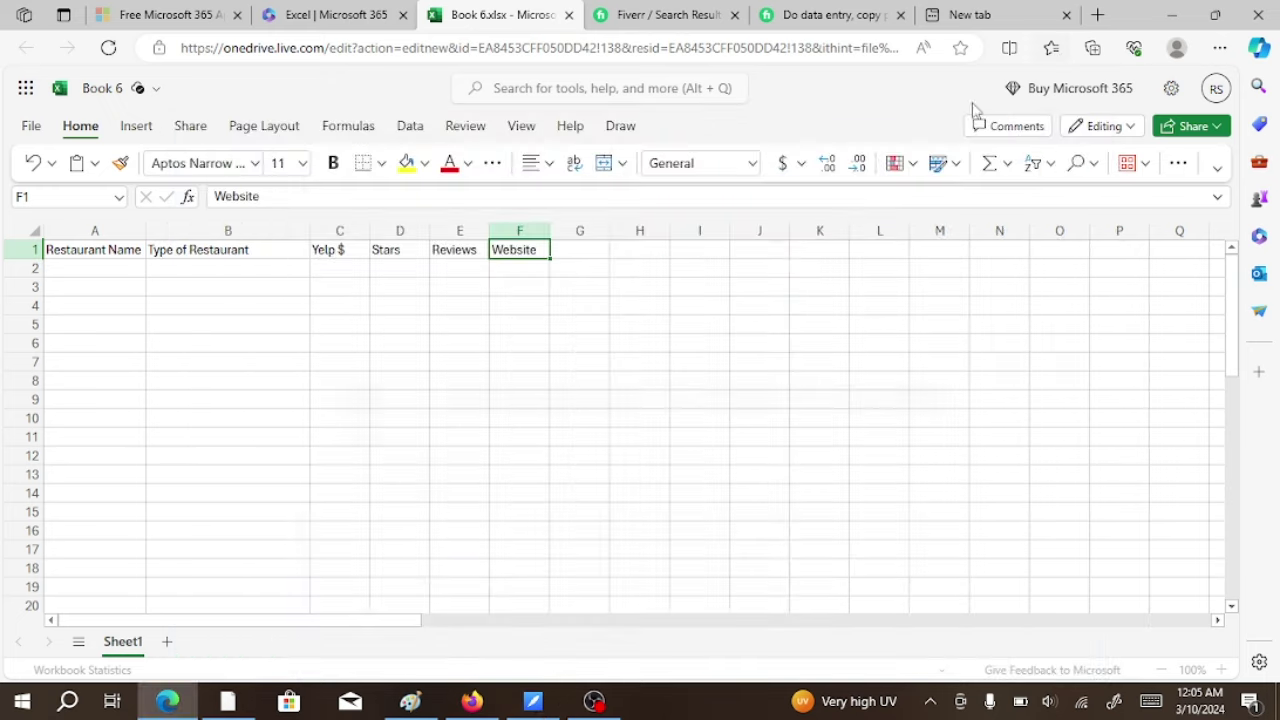
pyautogui.doubleClick(580, 245)
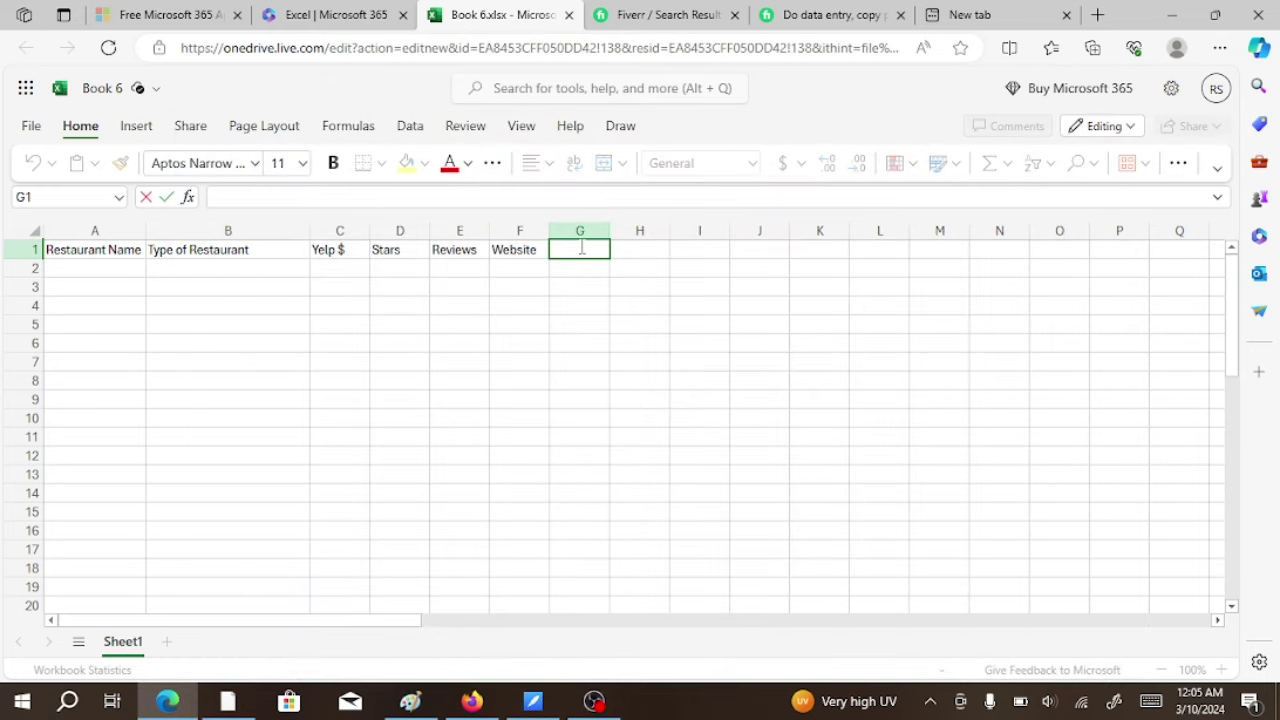
pyautogui.hotkey('ctrl', 'v')
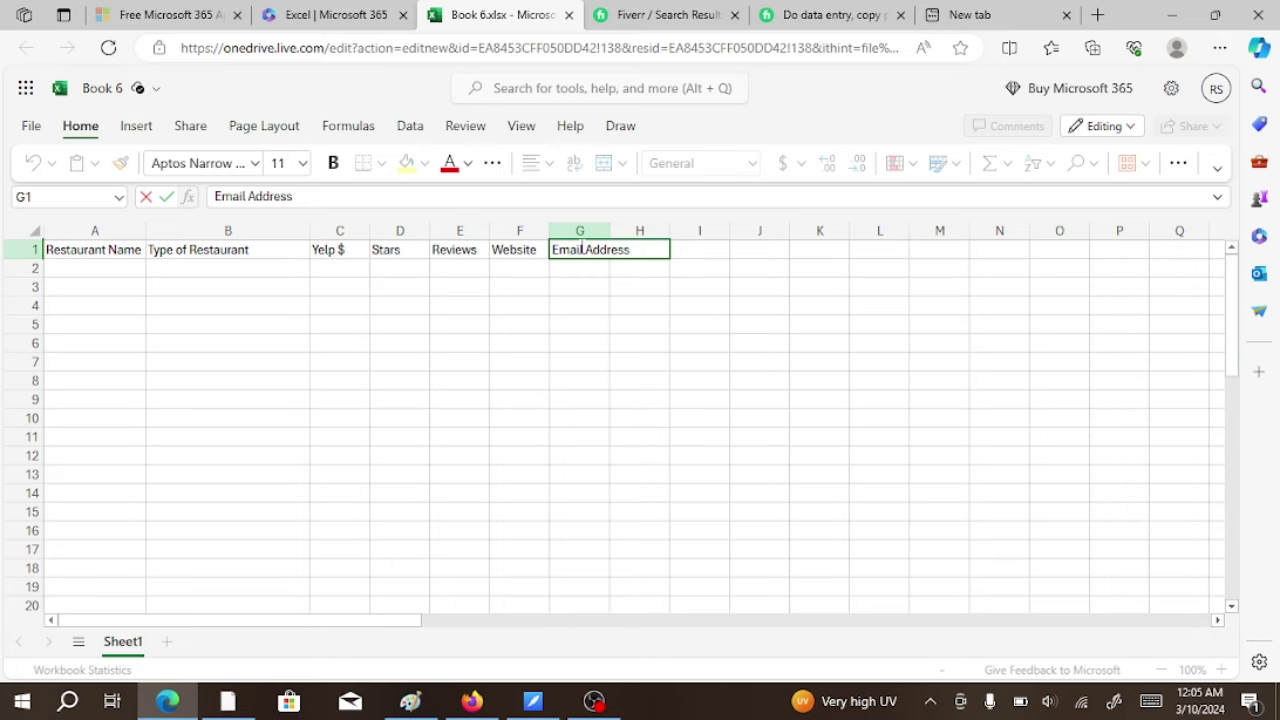
pyautogui.click(626, 308)
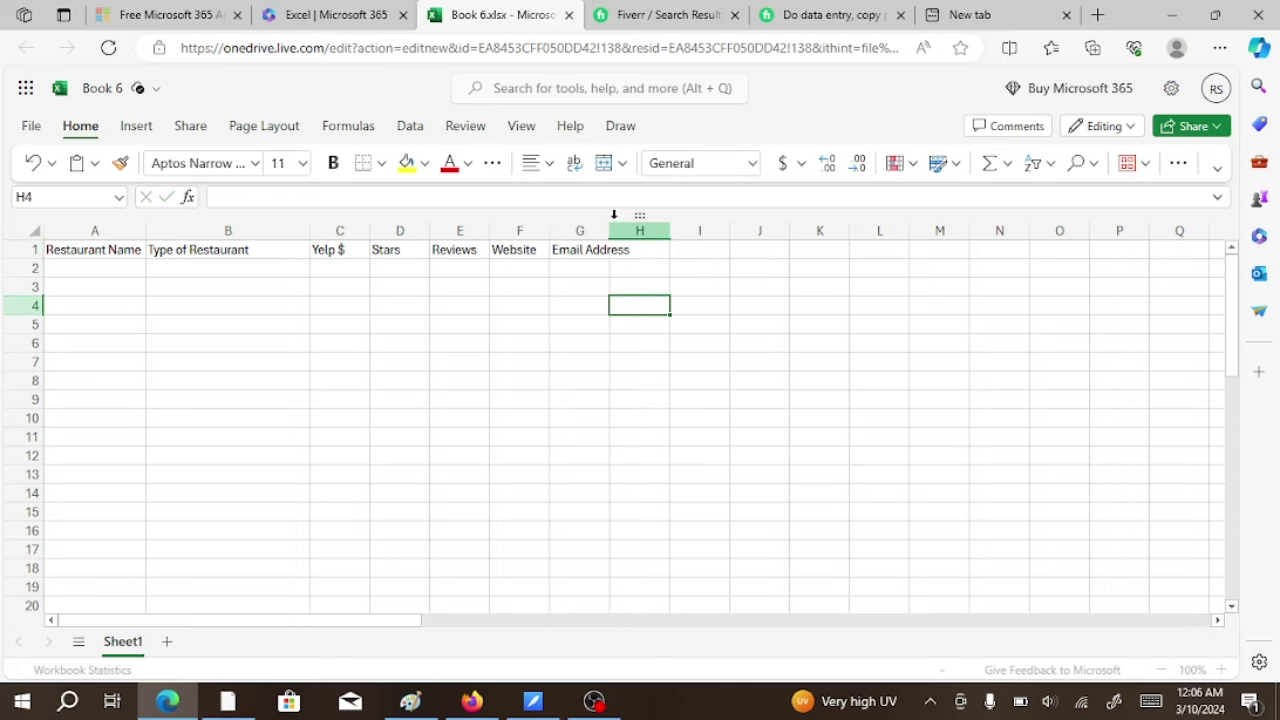
# - Widen columns A through G so the headers are well spaced, and fill the header cells A1:G1 with yellow
pyautogui.moveTo(609, 230); pyautogui.dragTo(716, 230)
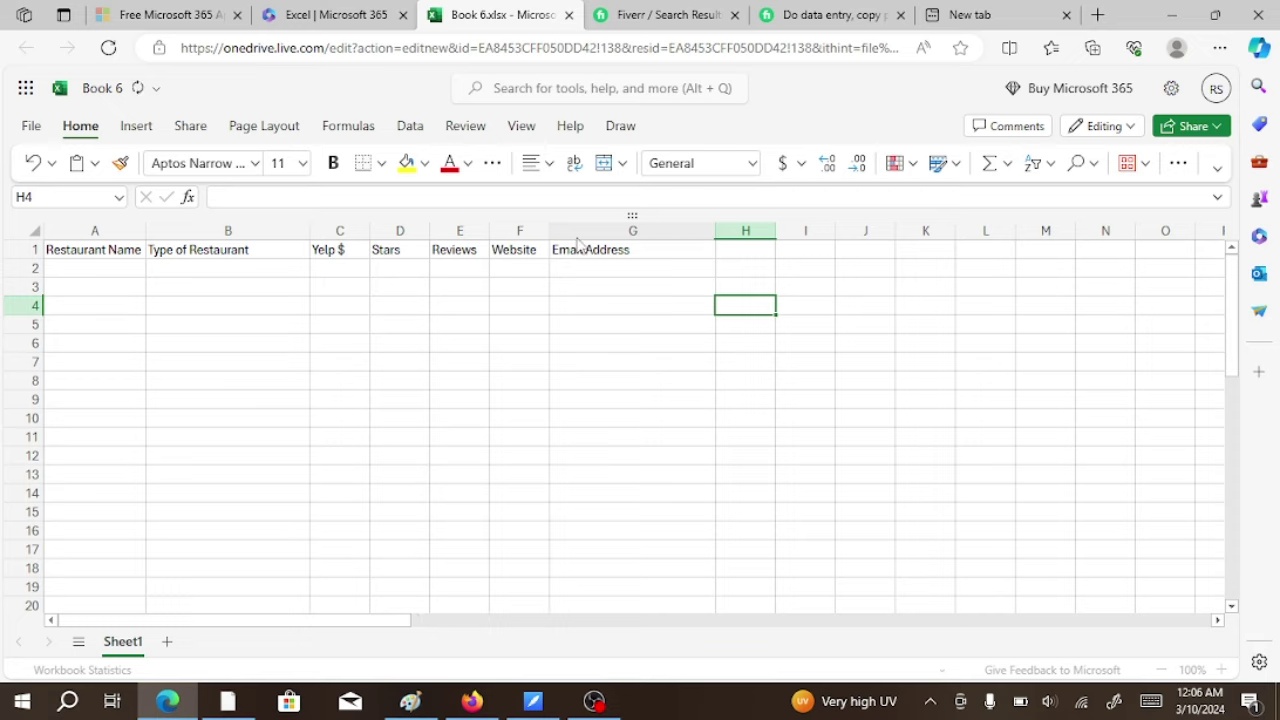
pyautogui.moveTo(550, 232); pyautogui.dragTo(669, 262)
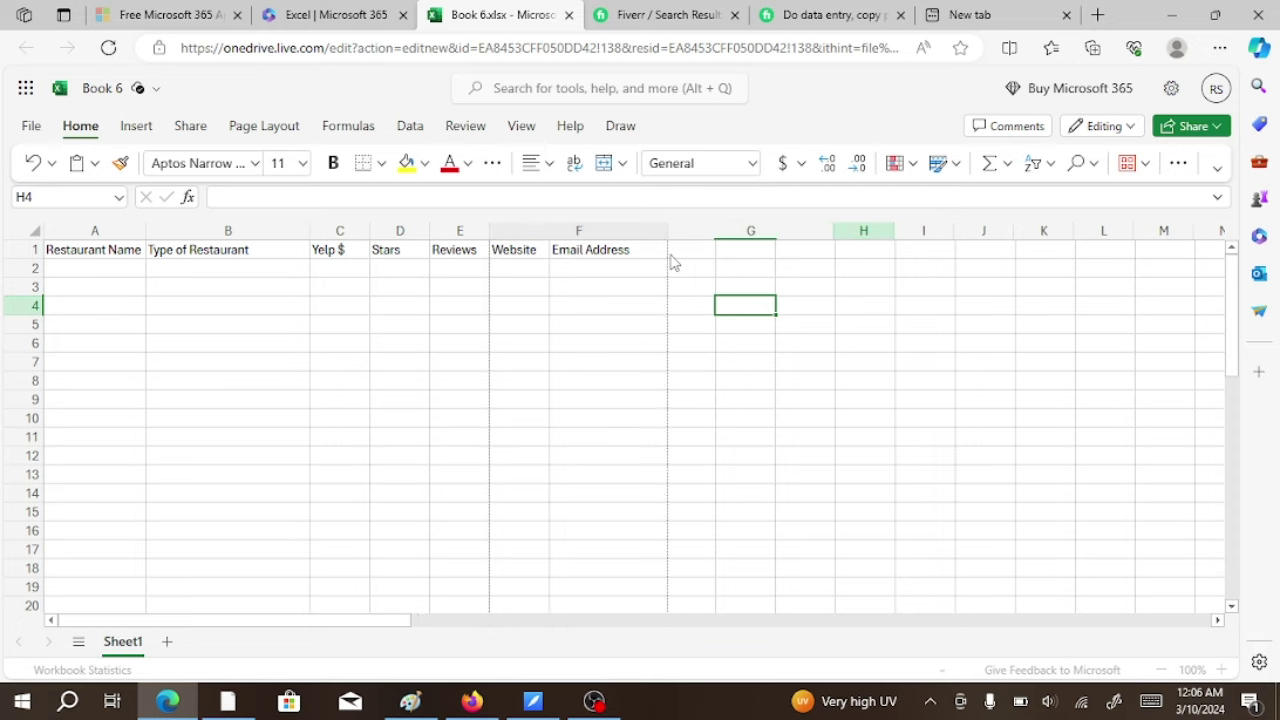
pyautogui.moveTo(491, 231); pyautogui.dragTo(613, 229)
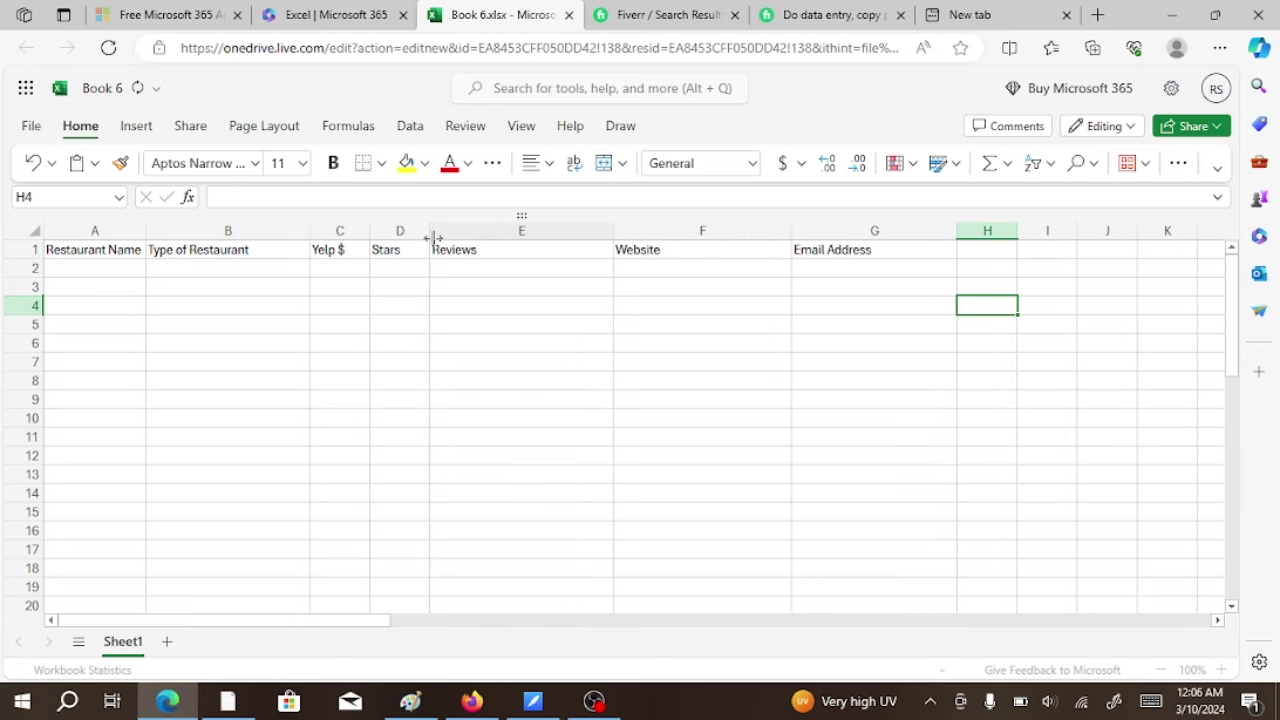
pyautogui.moveTo(432, 238); pyautogui.dragTo(516, 238)
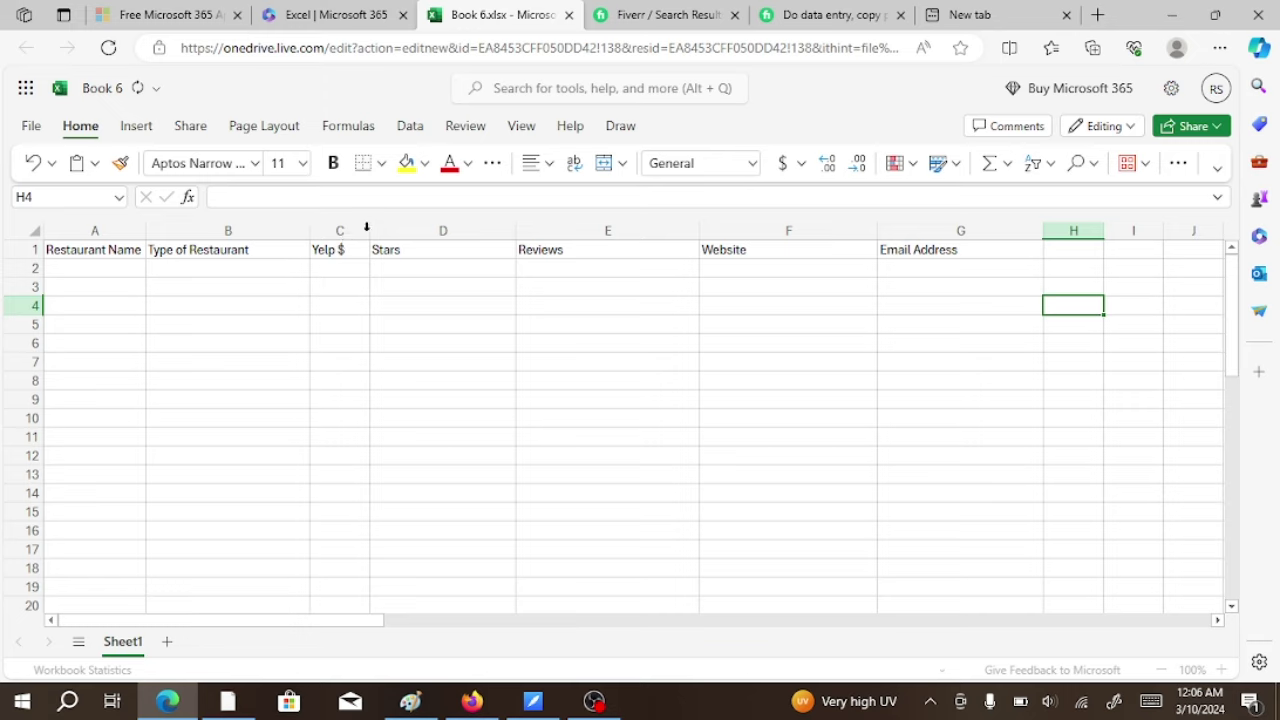
pyautogui.moveTo(369, 236); pyautogui.dragTo(438, 236)
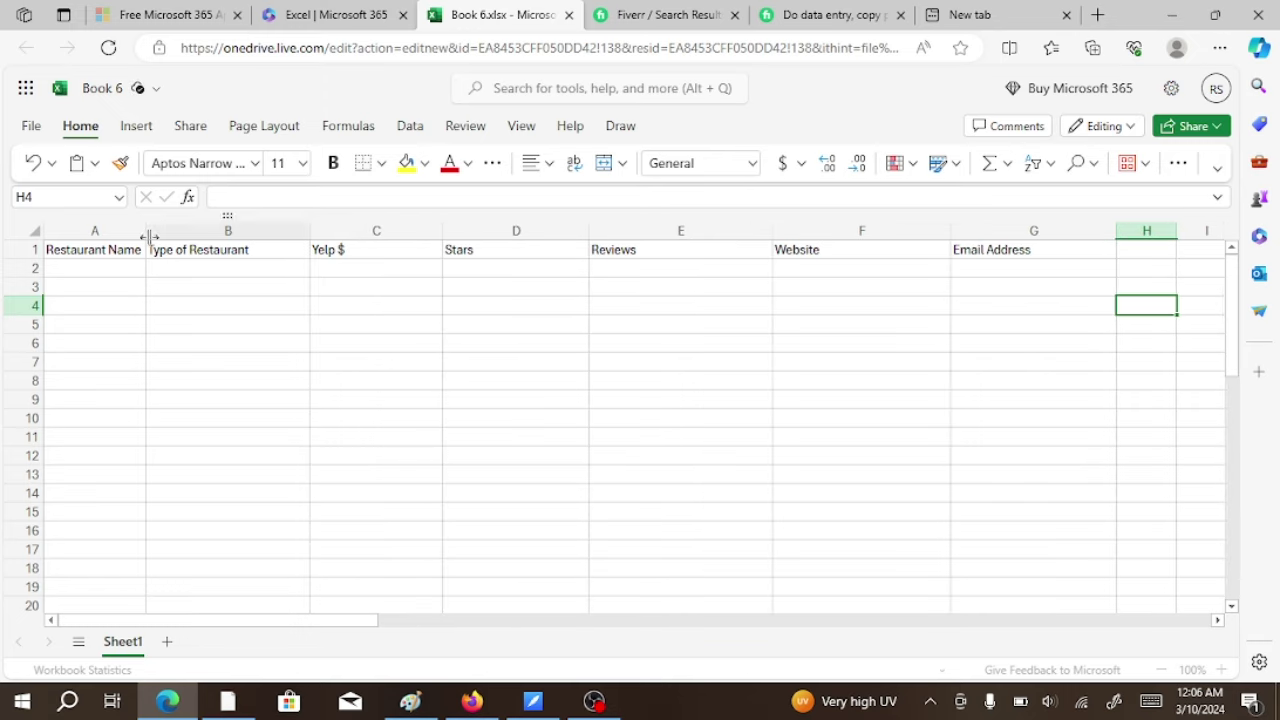
pyautogui.moveTo(145, 238); pyautogui.dragTo(187, 238)
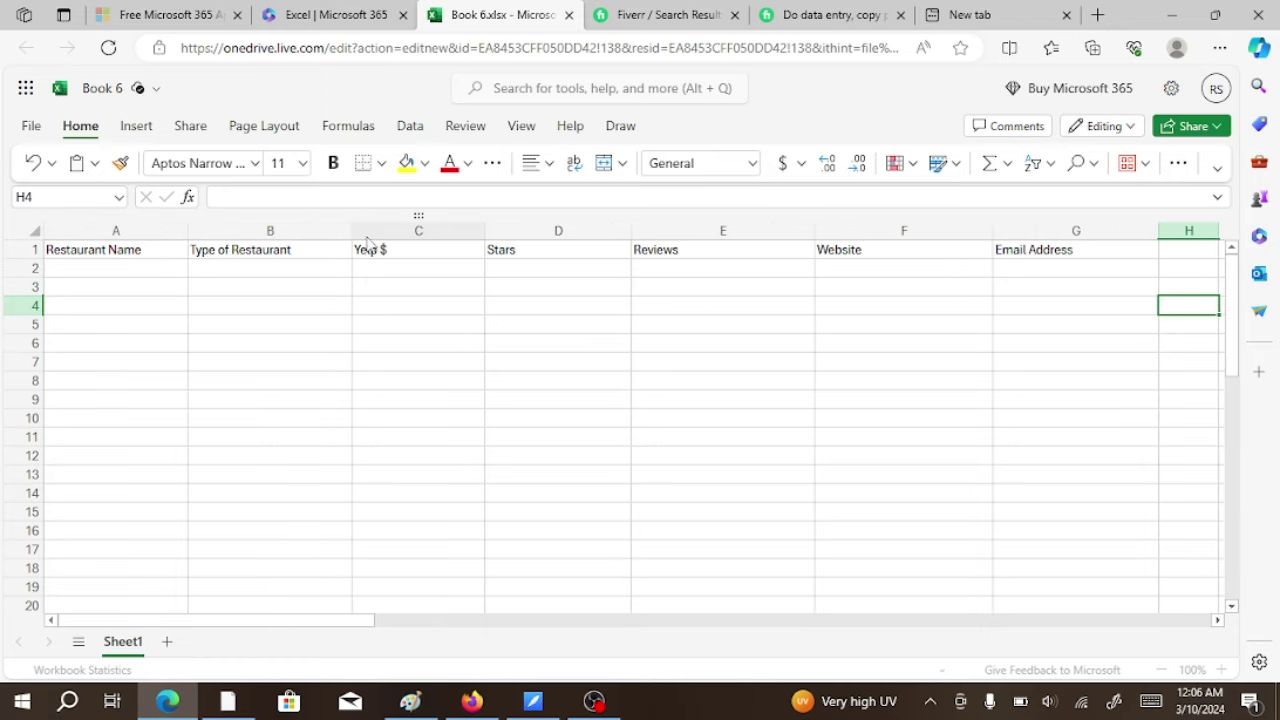
pyautogui.moveTo(355, 226); pyautogui.dragTo(370, 228)
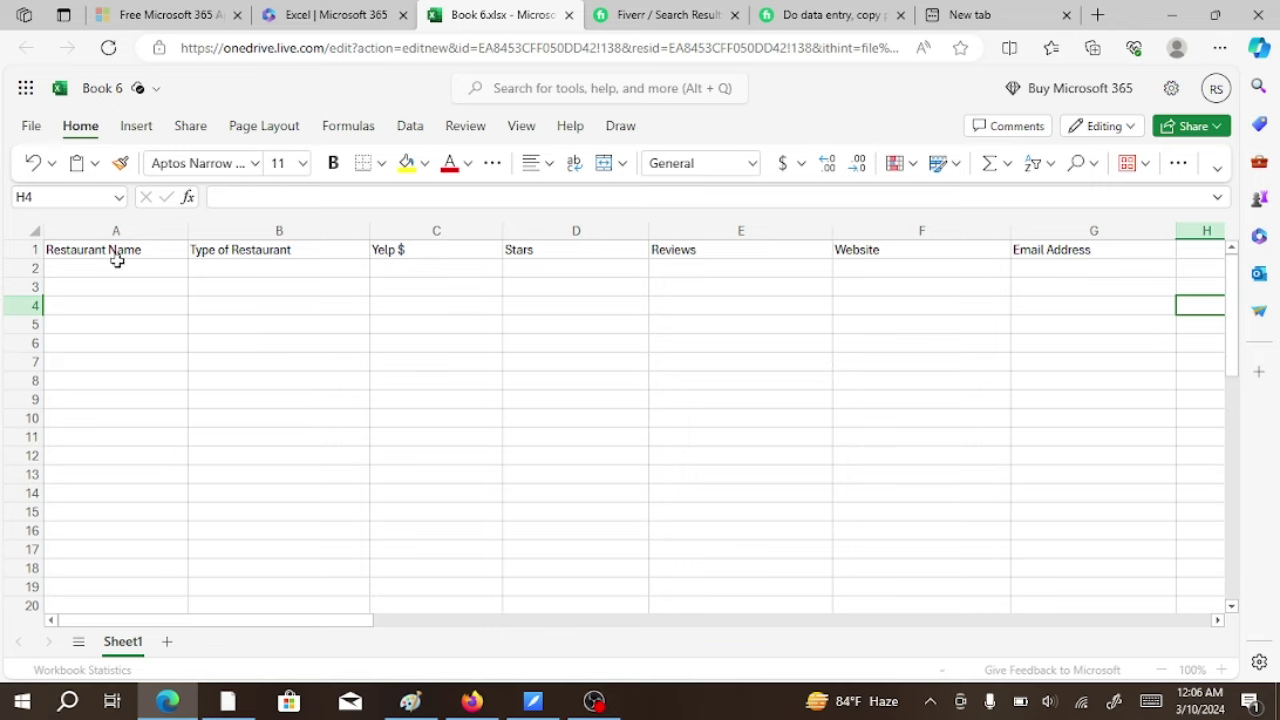
pyautogui.moveTo(112, 252); pyautogui.dragTo(1017, 253)
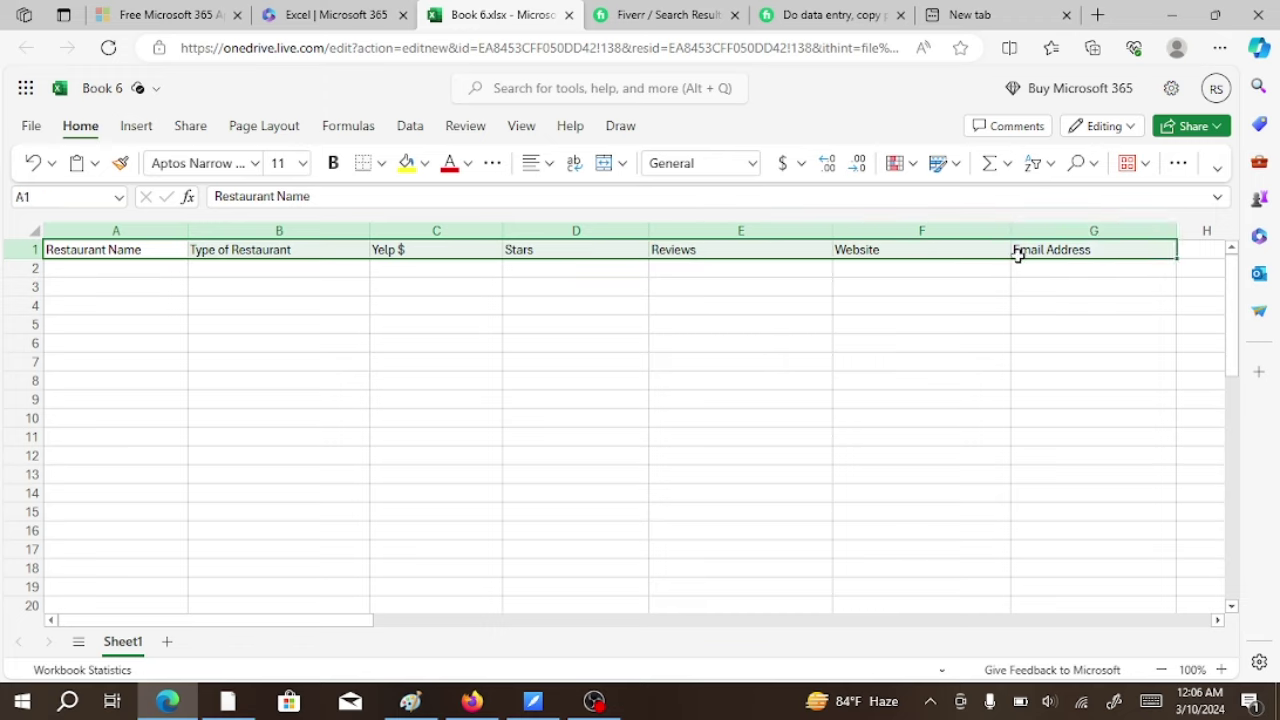
pyautogui.click(406, 163)
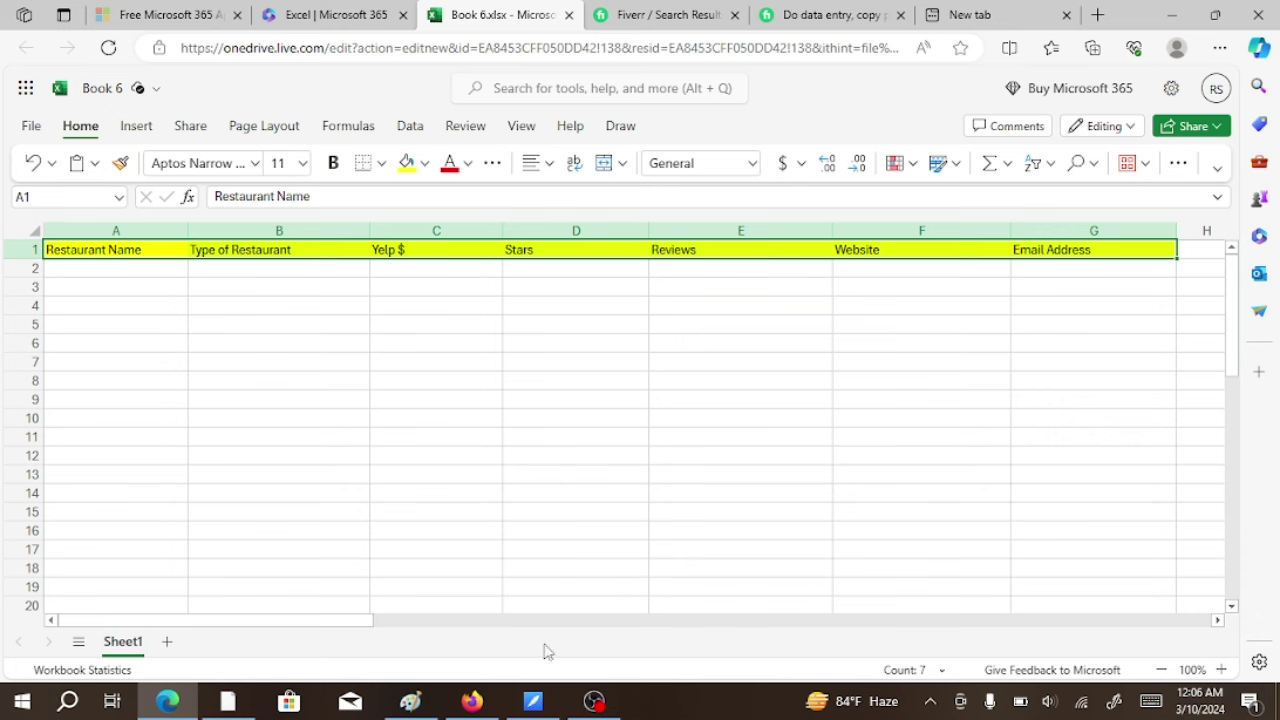
# - Check the Notepad guidelines for the website on which to search for restaurants
pyautogui.click(535, 705)
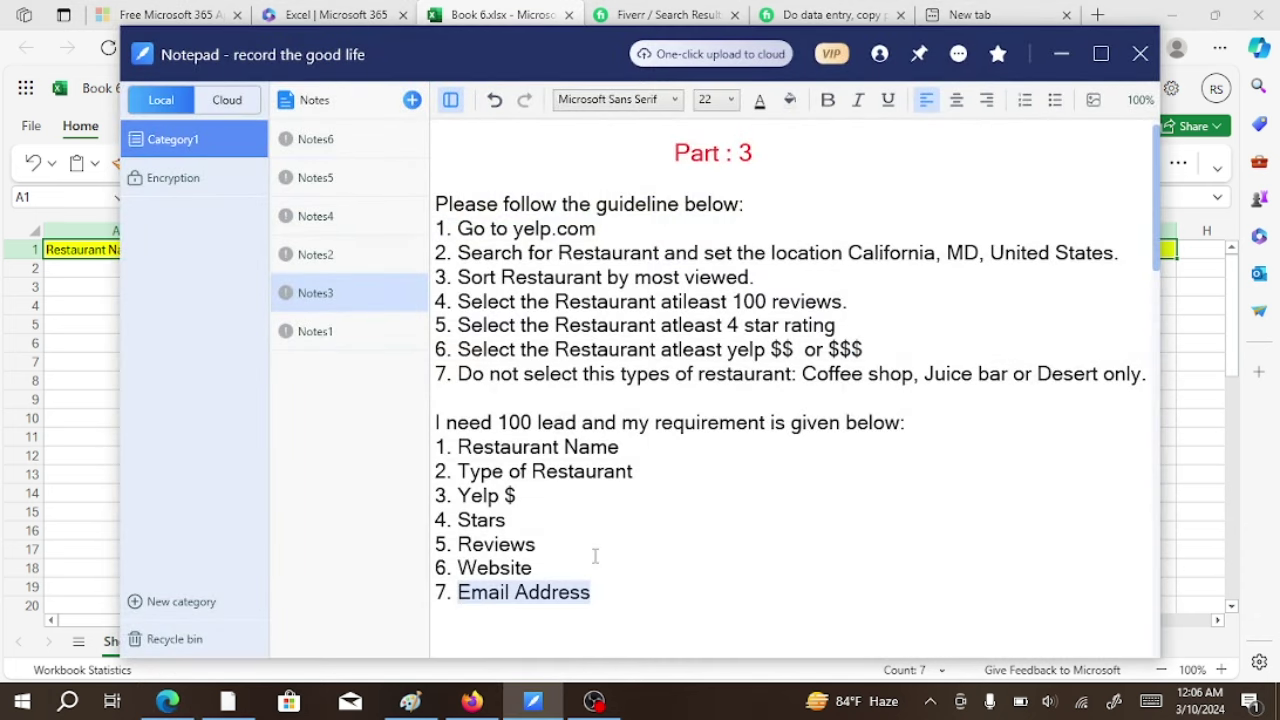
pyautogui.click(608, 543)
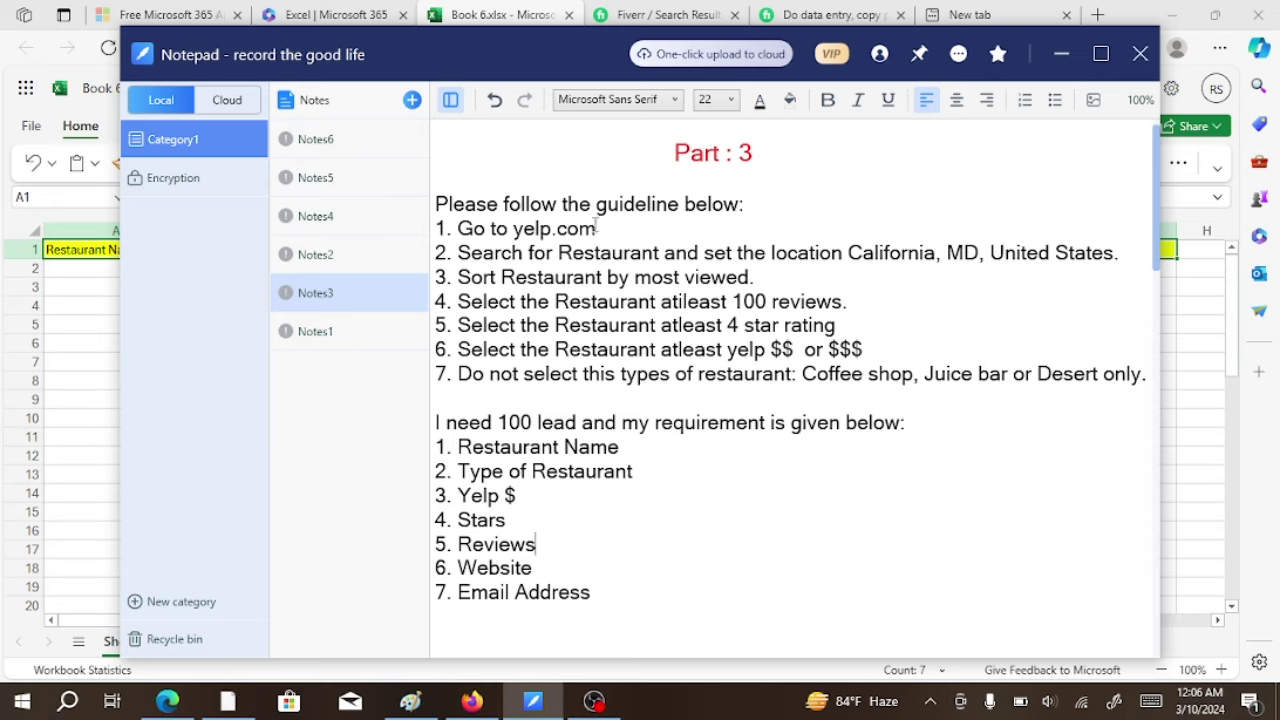
pyautogui.moveTo(599, 228); pyautogui.dragTo(517, 228)
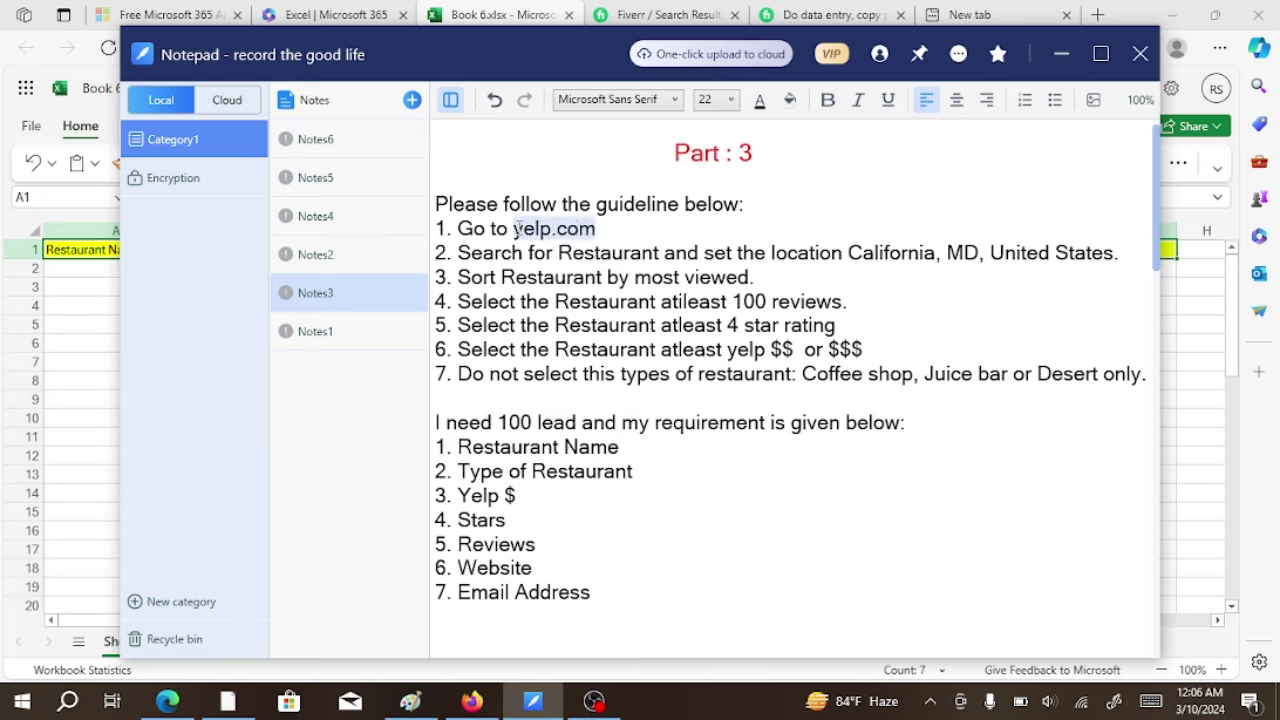
pyautogui.click(619, 225)
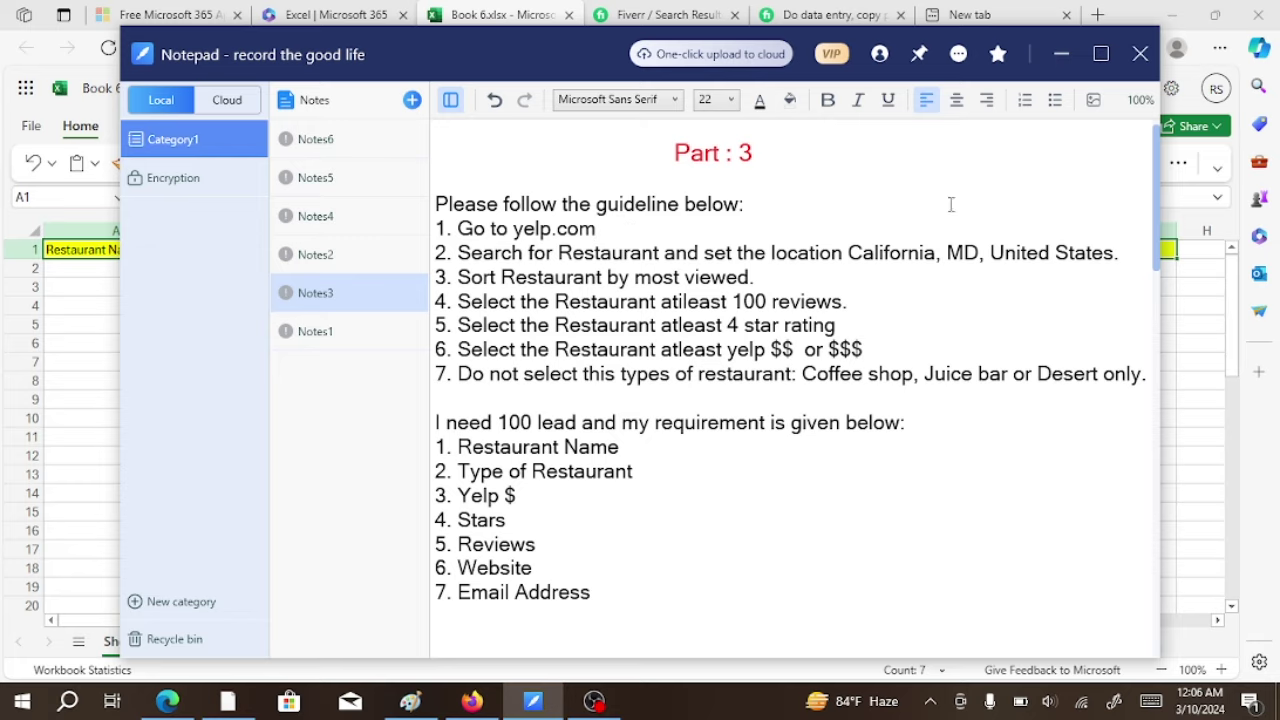
pyautogui.click(1061, 54)
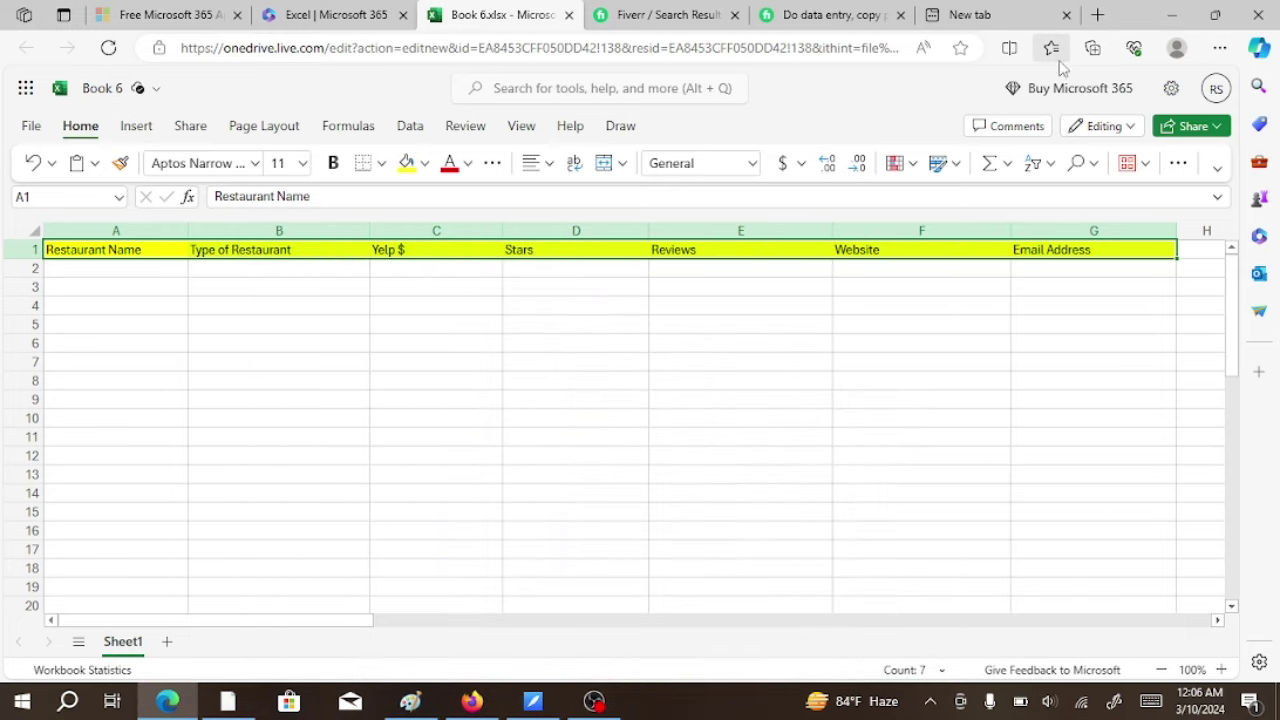
# - Switch to Firefox and open yelp.com in the new tab, using the address copied from the first Notepad guideline
pyautogui.click(471, 703)
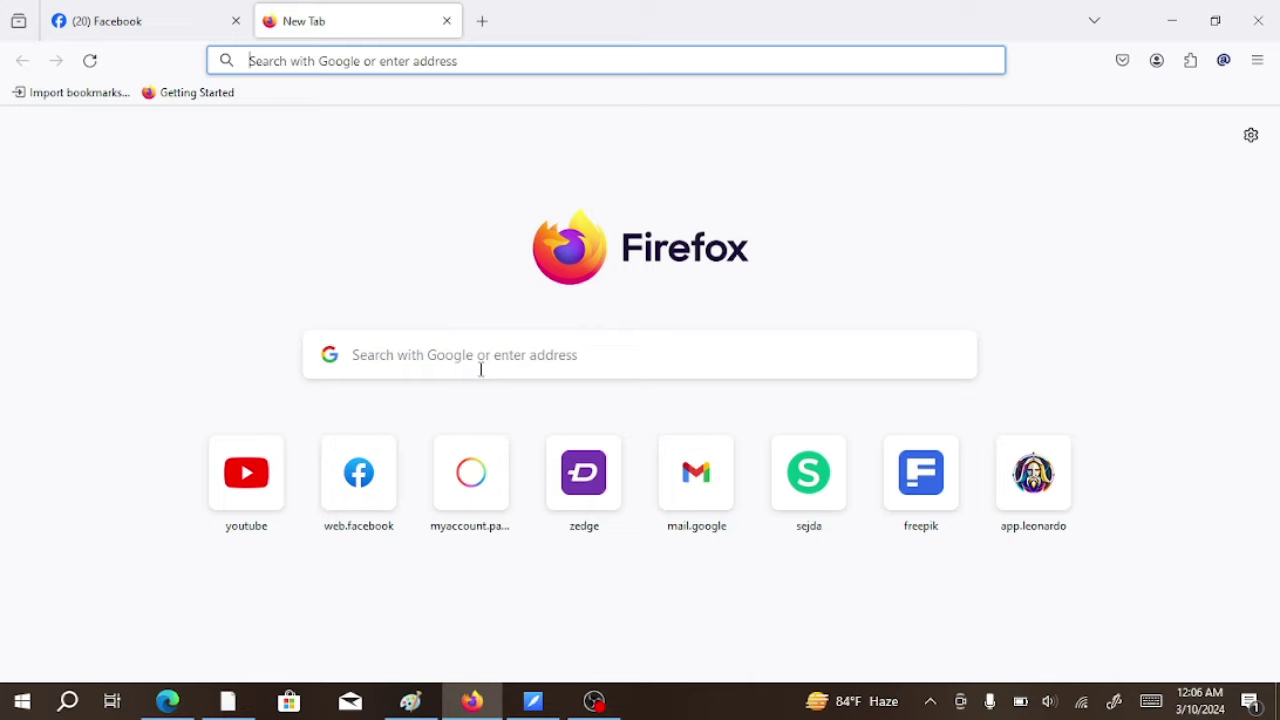
pyautogui.click(480, 356)
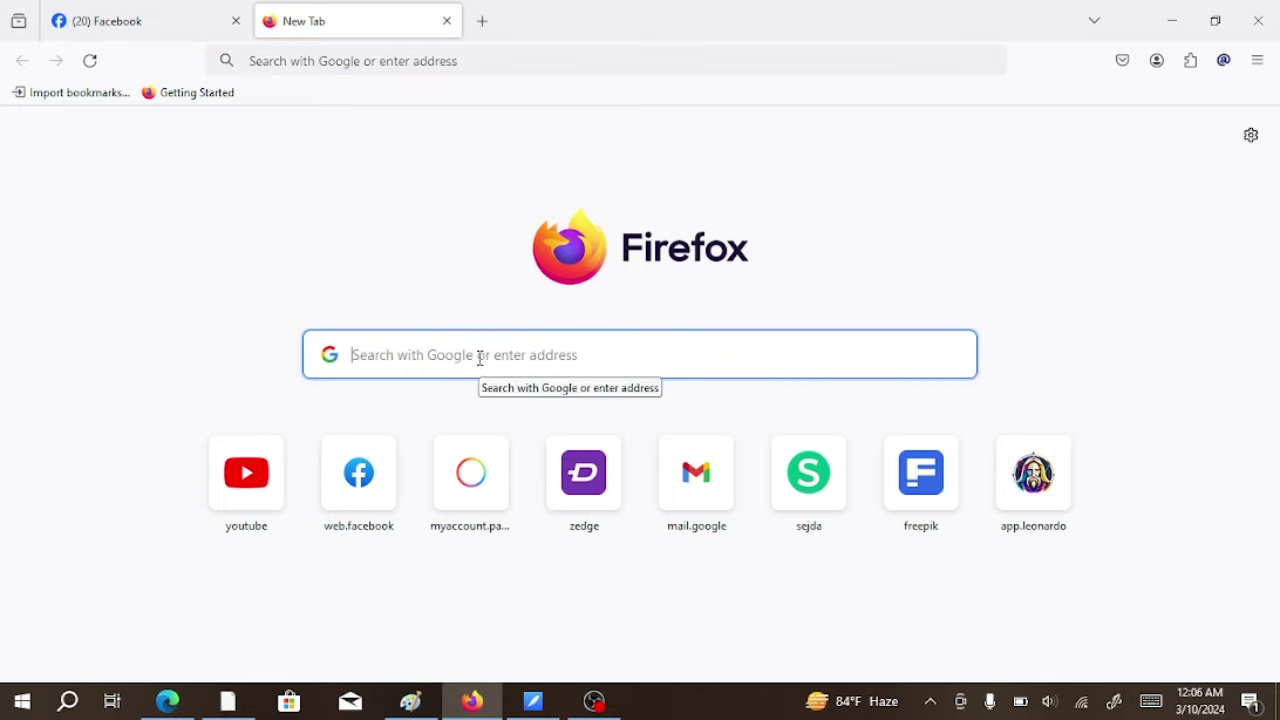
pyautogui.click(530, 703)
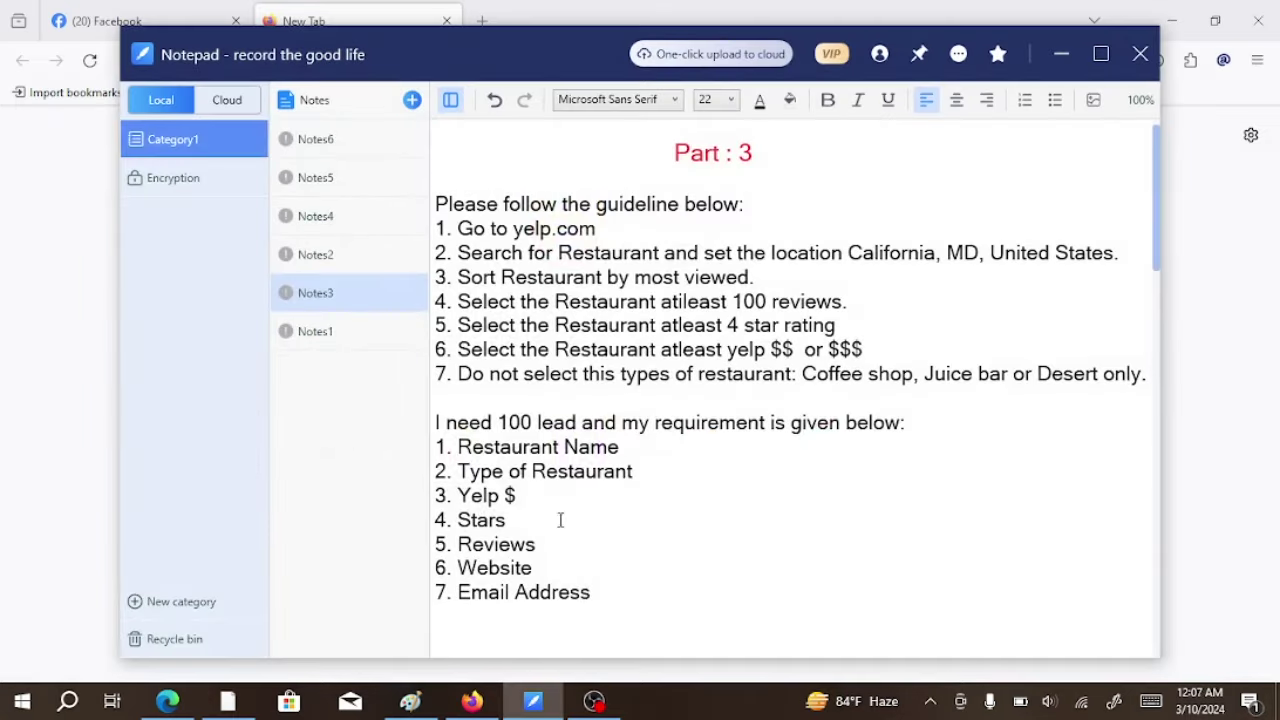
pyautogui.moveTo(596, 232); pyautogui.dragTo(523, 237)
pyautogui.rightClick(522, 231)
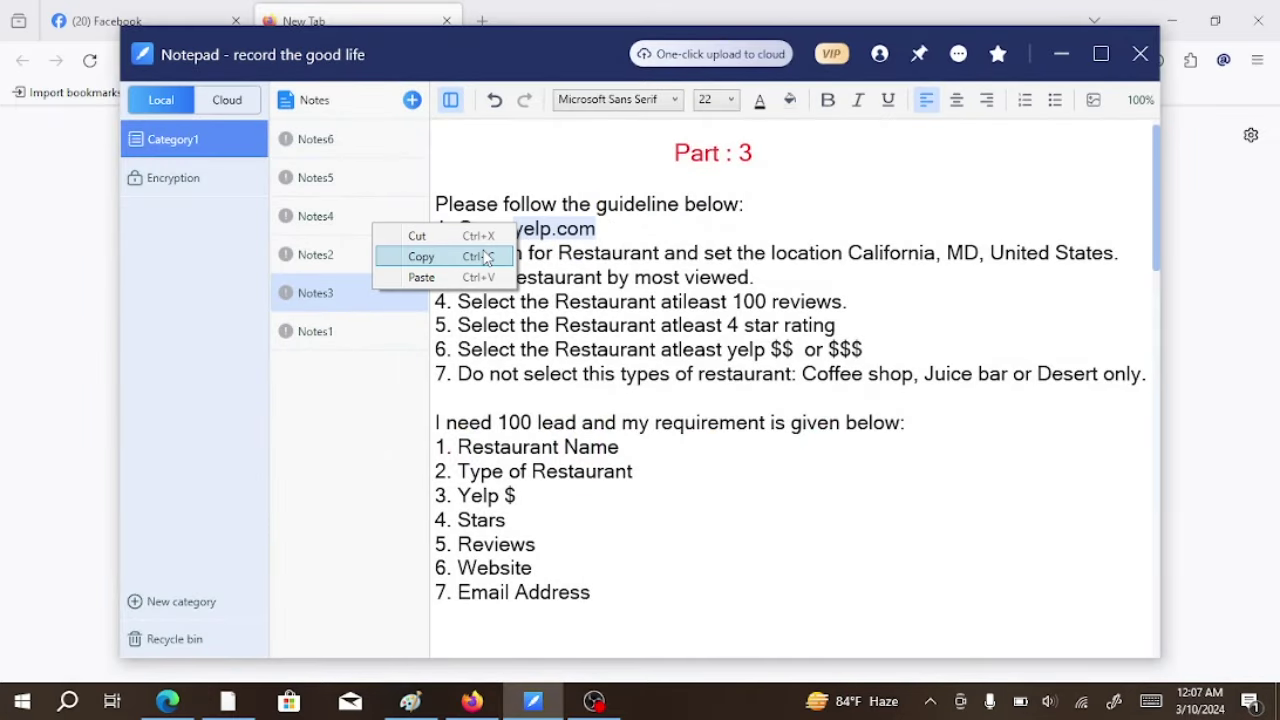
pyautogui.click(486, 258)
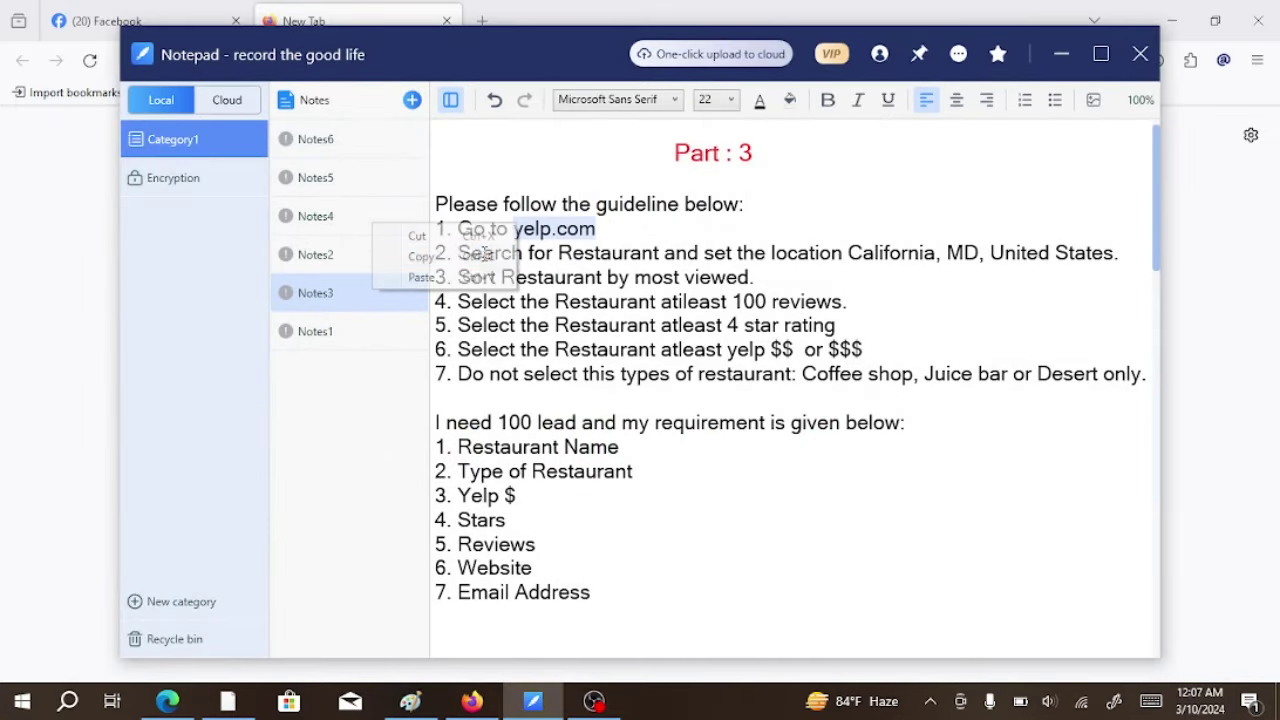
pyautogui.click(1062, 54)
pyautogui.click(649, 331)
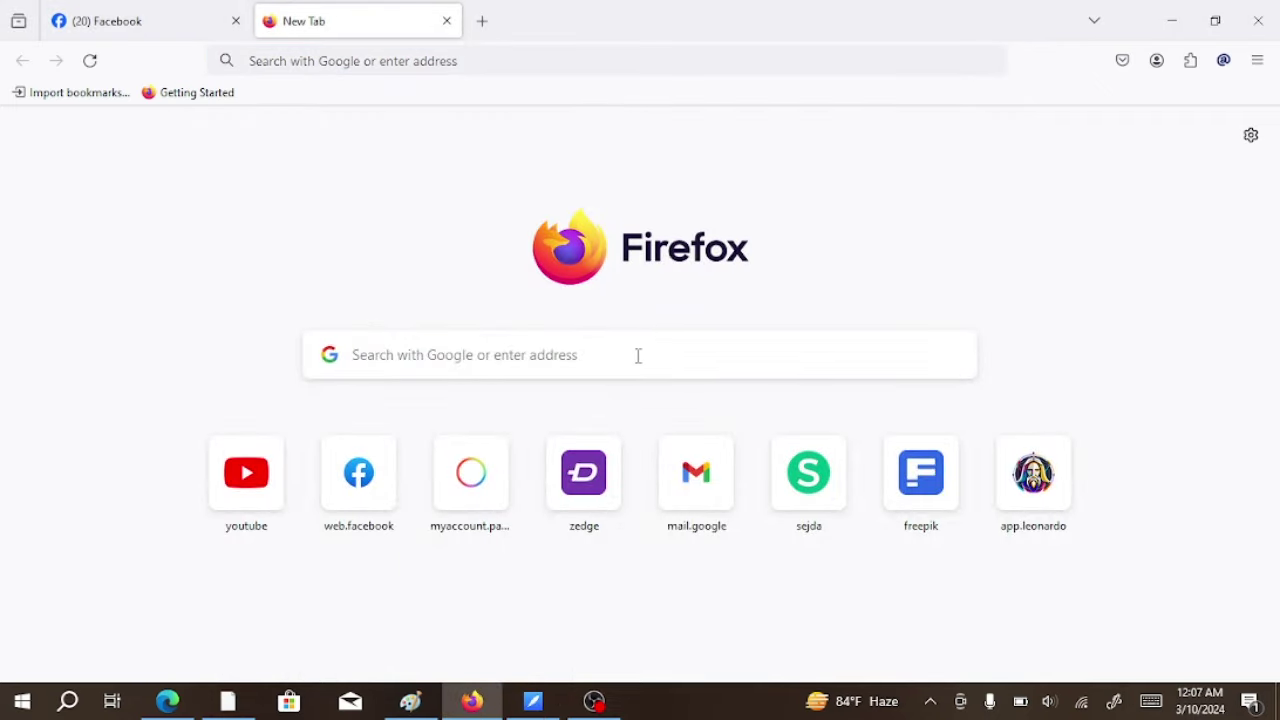
pyautogui.click(638, 356)
pyautogui.rightClick(640, 358)
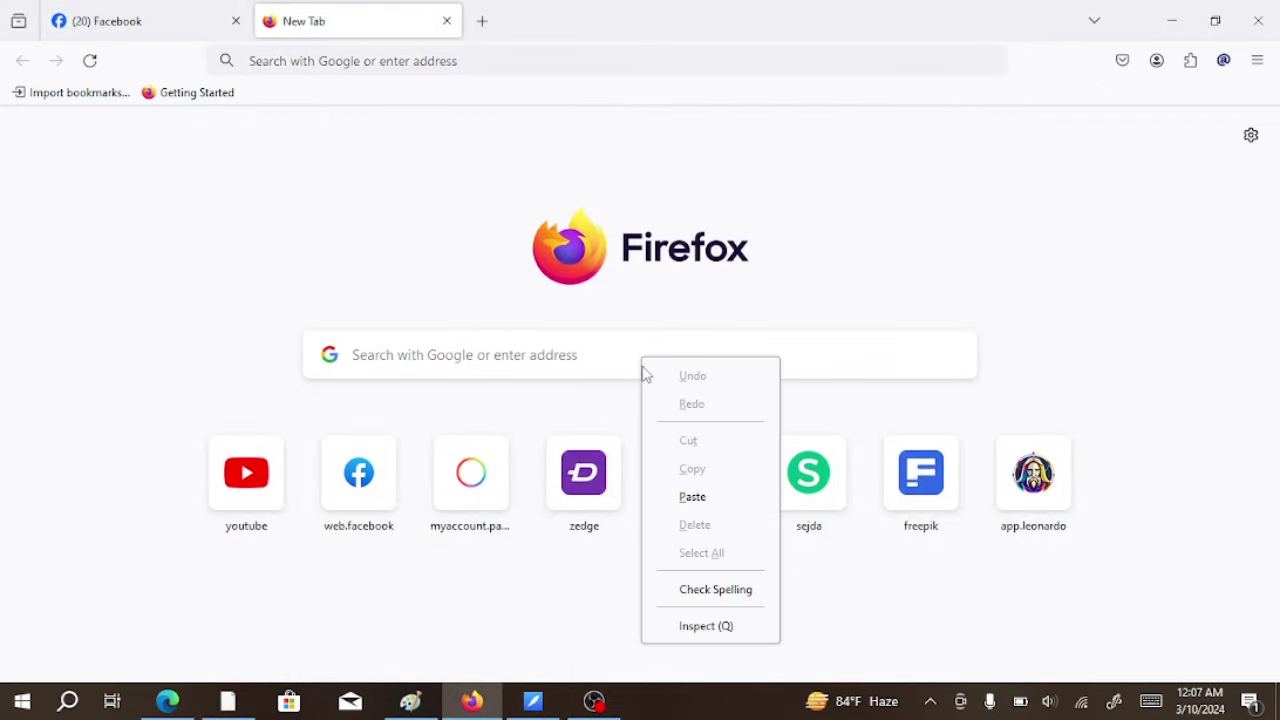
pyautogui.click(692, 496)
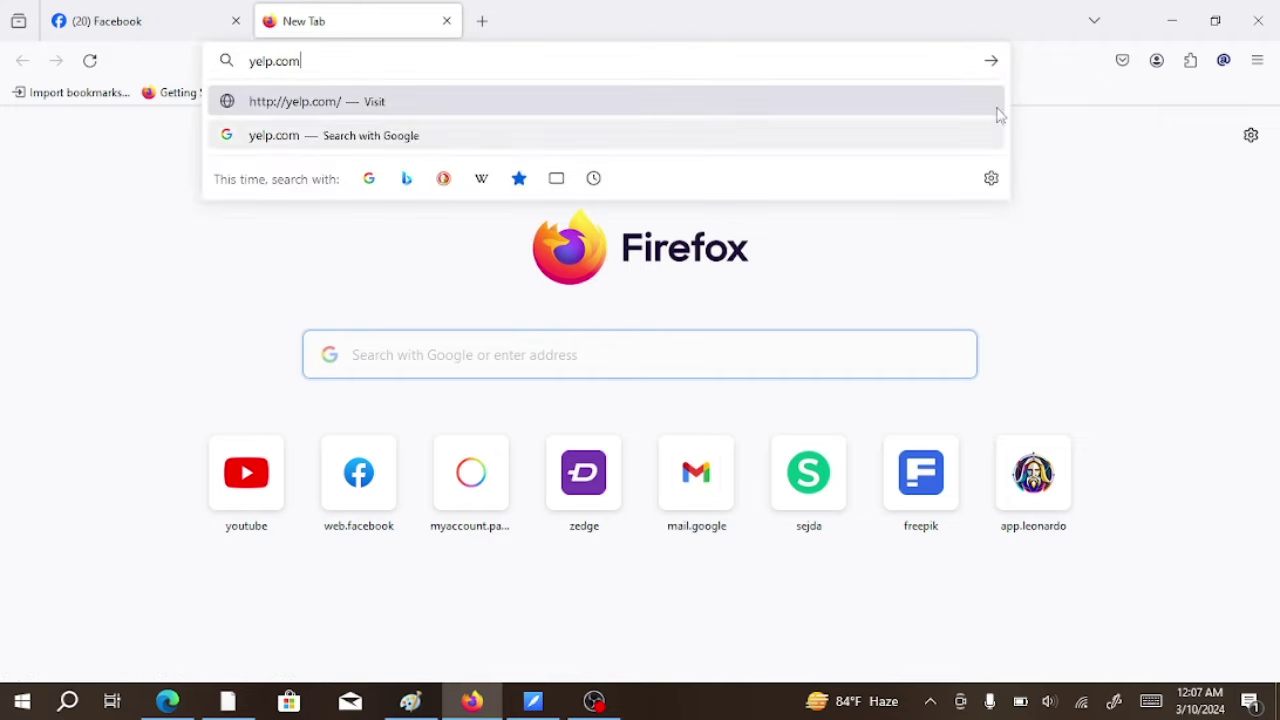
pyautogui.click(991, 61)
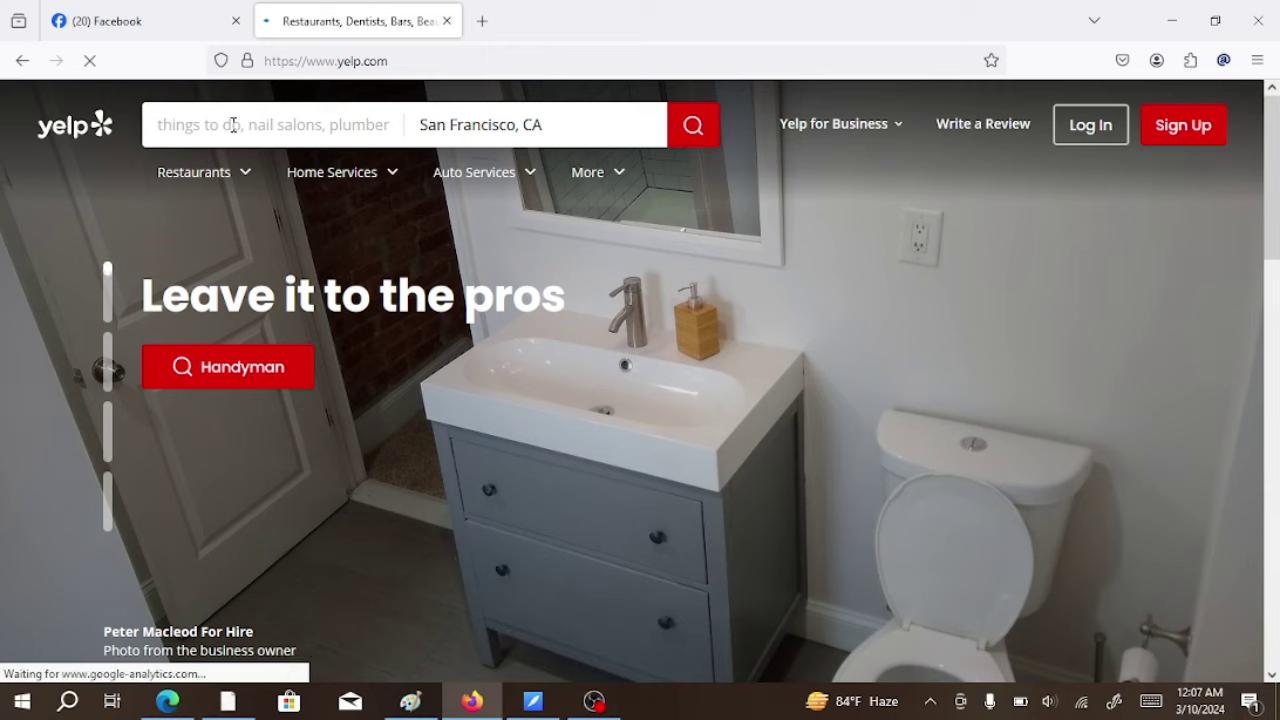
# - Dismiss the location suggestions and close the Google sign-in prompt on the Yelp home page
pyautogui.click(525, 132)
pyautogui.moveTo(516, 137); pyautogui.dragTo(545, 130)
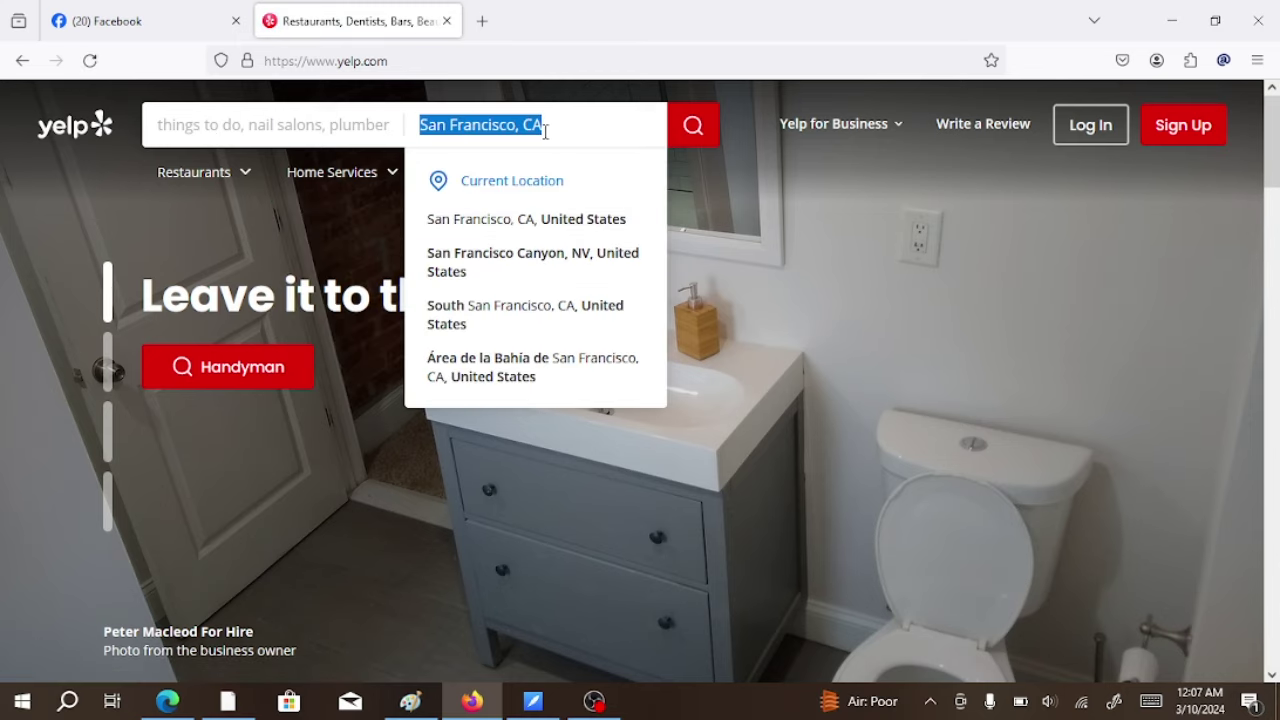
pyautogui.click(343, 217)
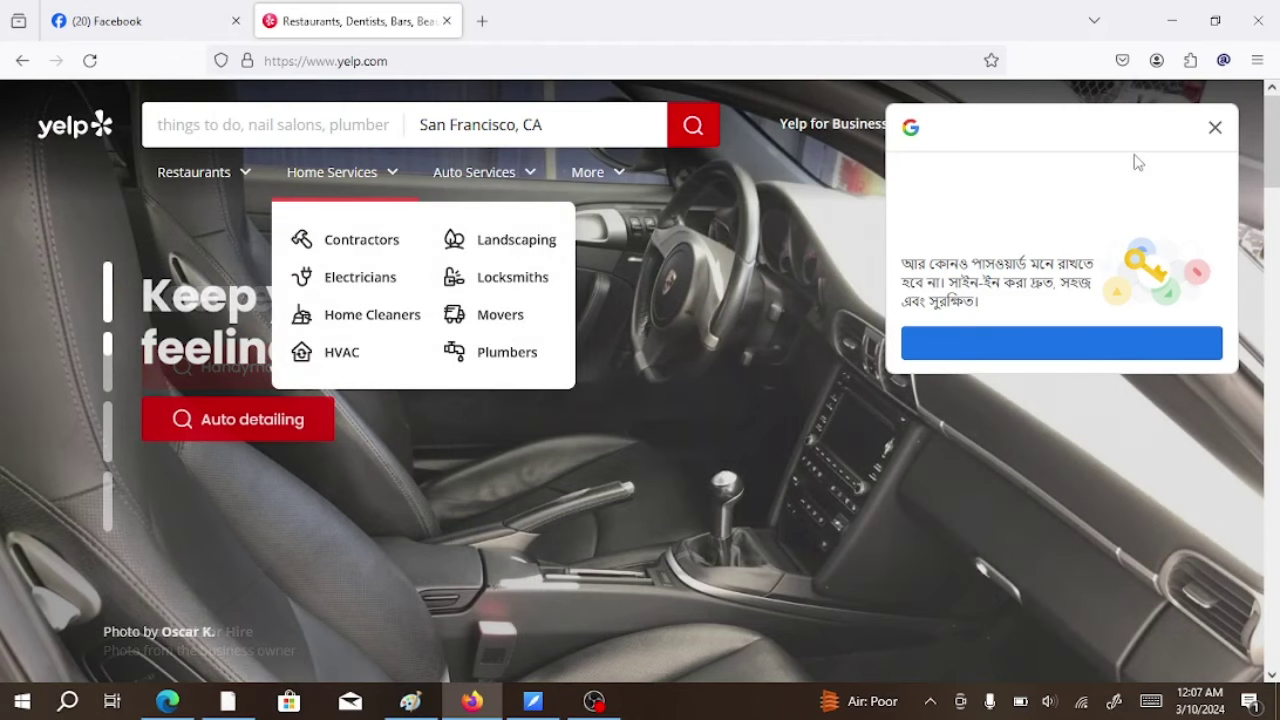
pyautogui.click(1215, 127)
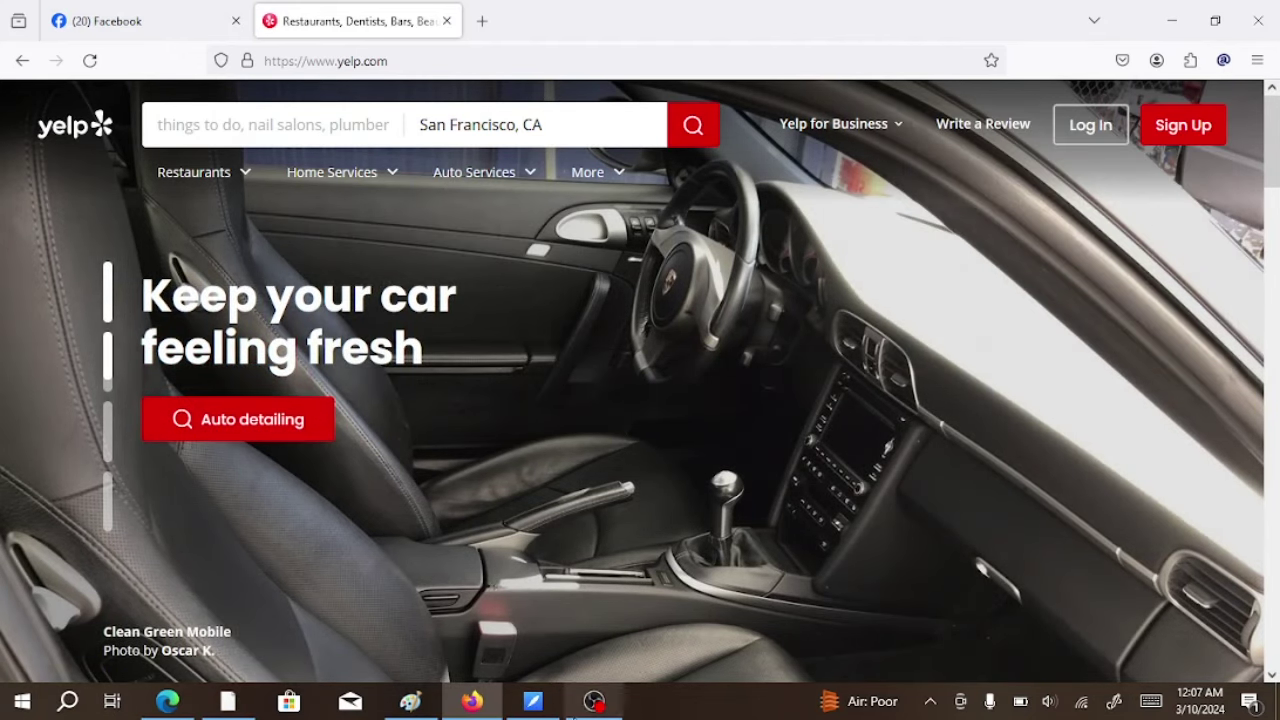
# - Switch to Notepad and copy the location "California, MD, United States" from the second guideline
pyautogui.click(532, 701)
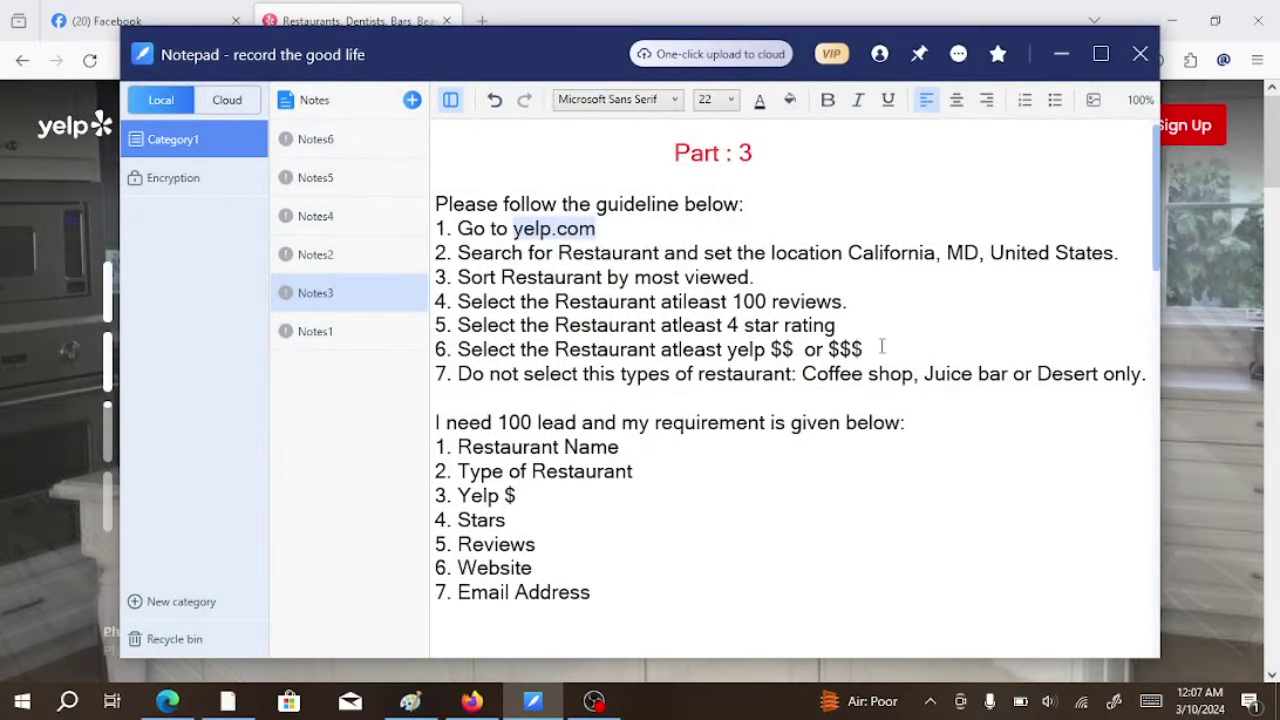
pyautogui.click(894, 277)
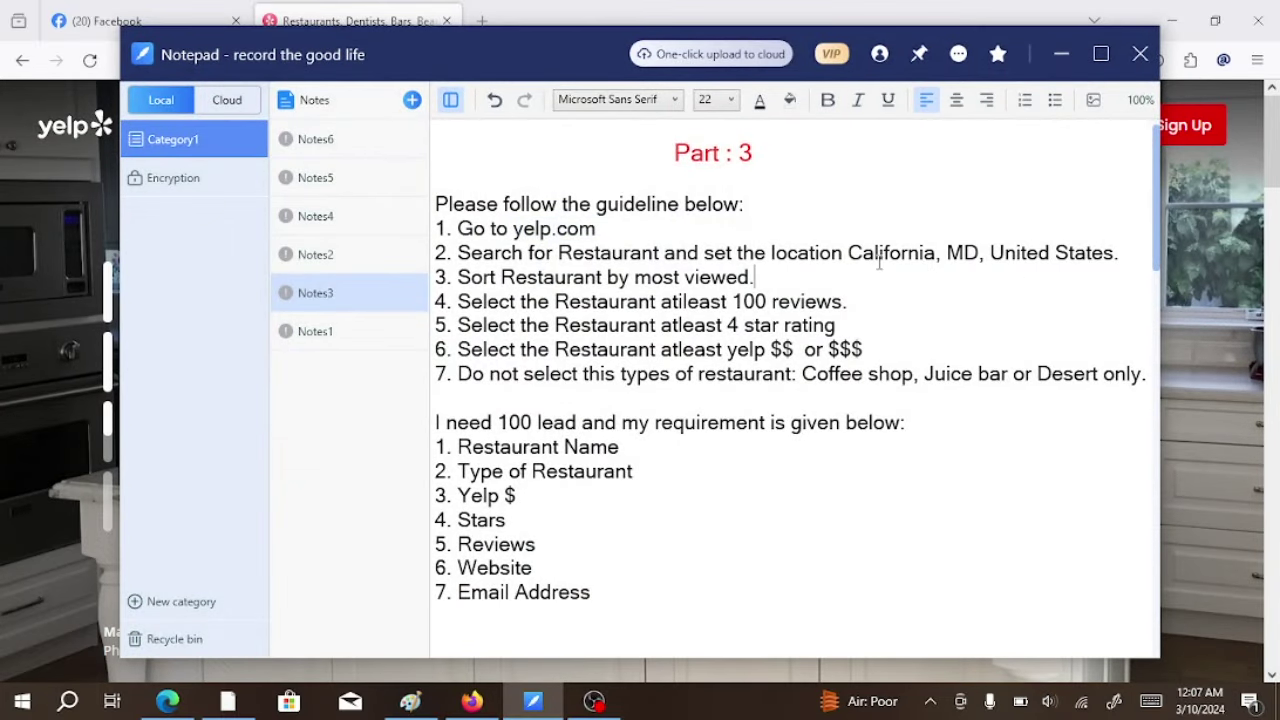
pyautogui.moveTo(847, 254); pyautogui.dragTo(1080, 245)
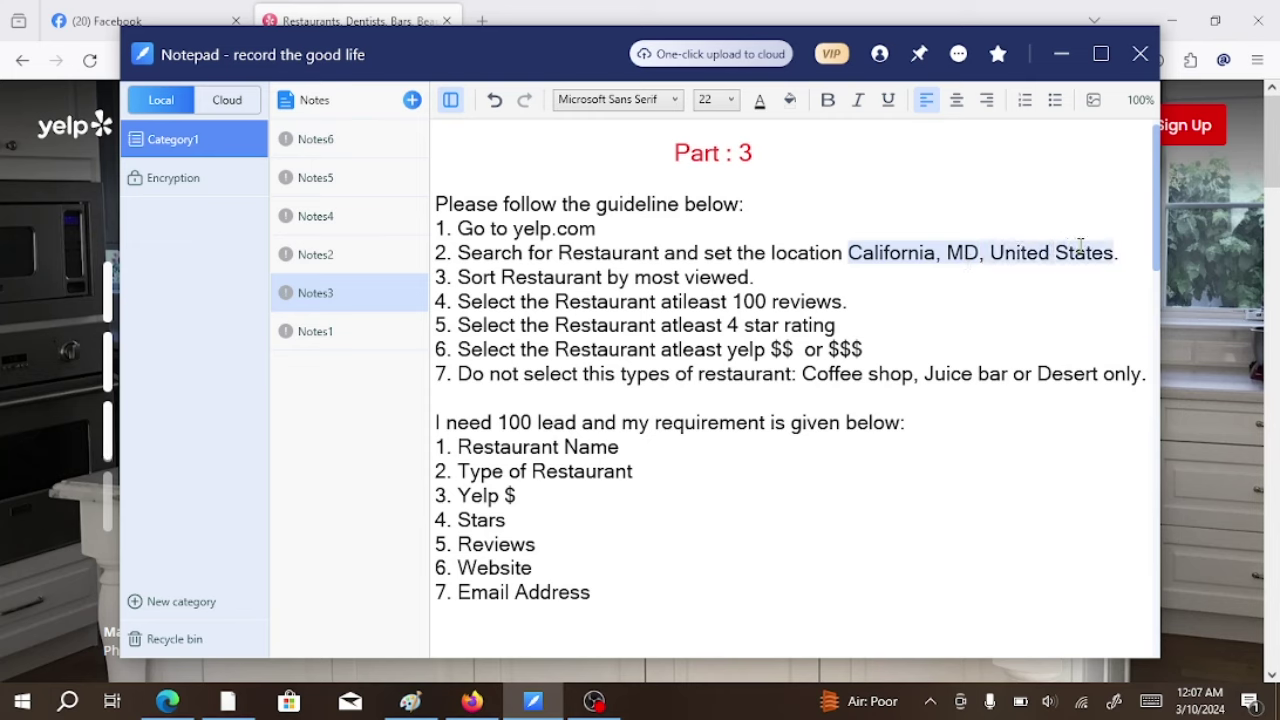
pyautogui.rightClick(1080, 245)
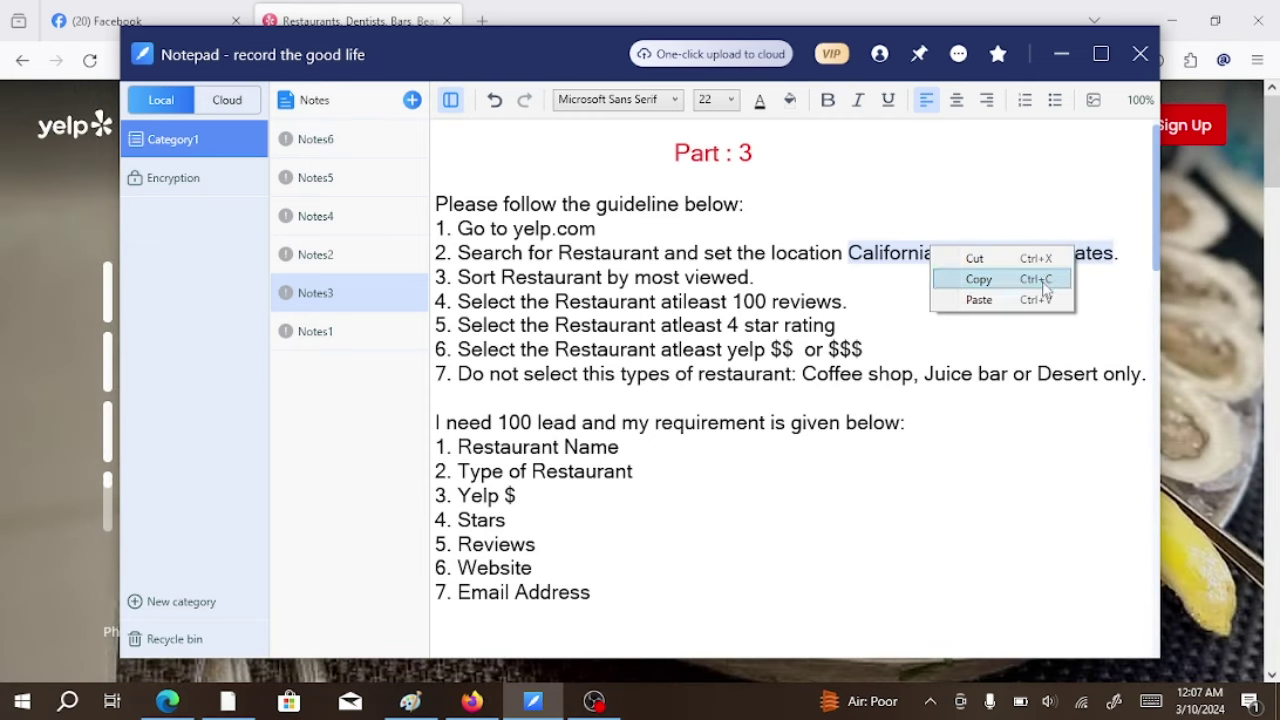
pyautogui.click(1044, 280)
# - Review the search term and the location given in the second Notepad guideline
pyautogui.click(848, 255)
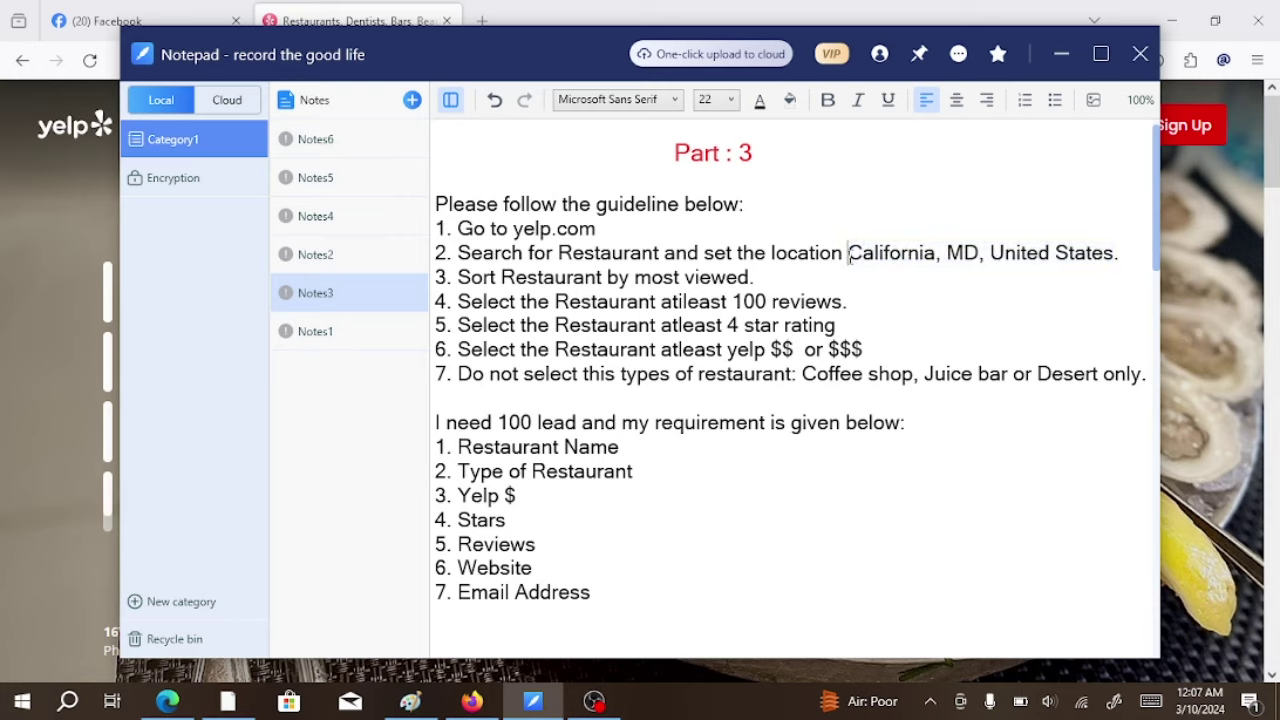
pyautogui.click(660, 255)
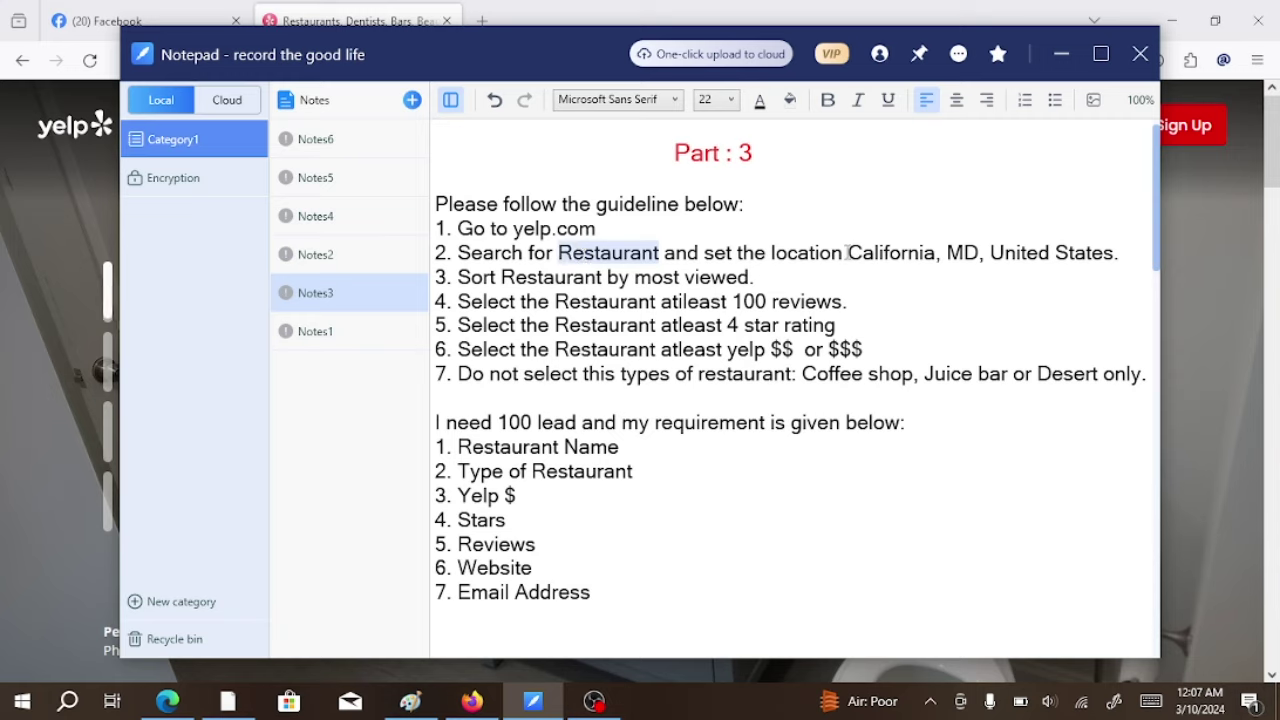
pyautogui.moveTo(849, 252); pyautogui.dragTo(1068, 253)
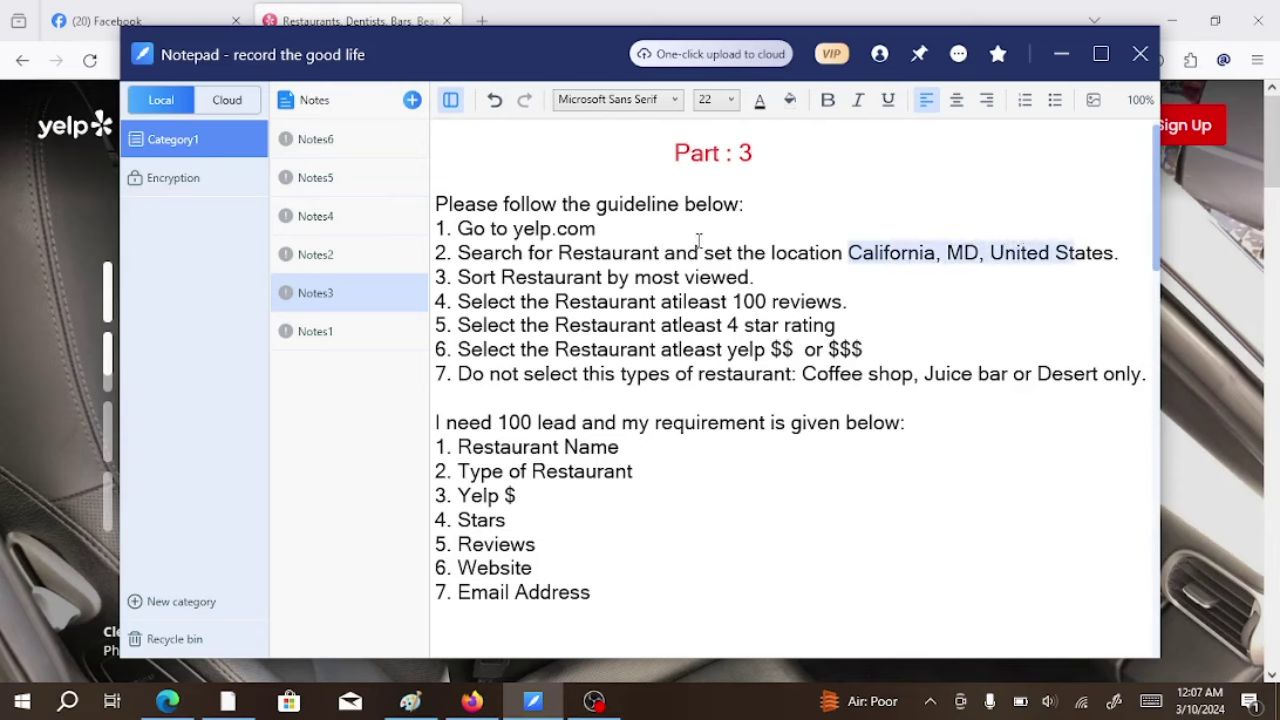
pyautogui.moveTo(659, 252); pyautogui.dragTo(558, 253)
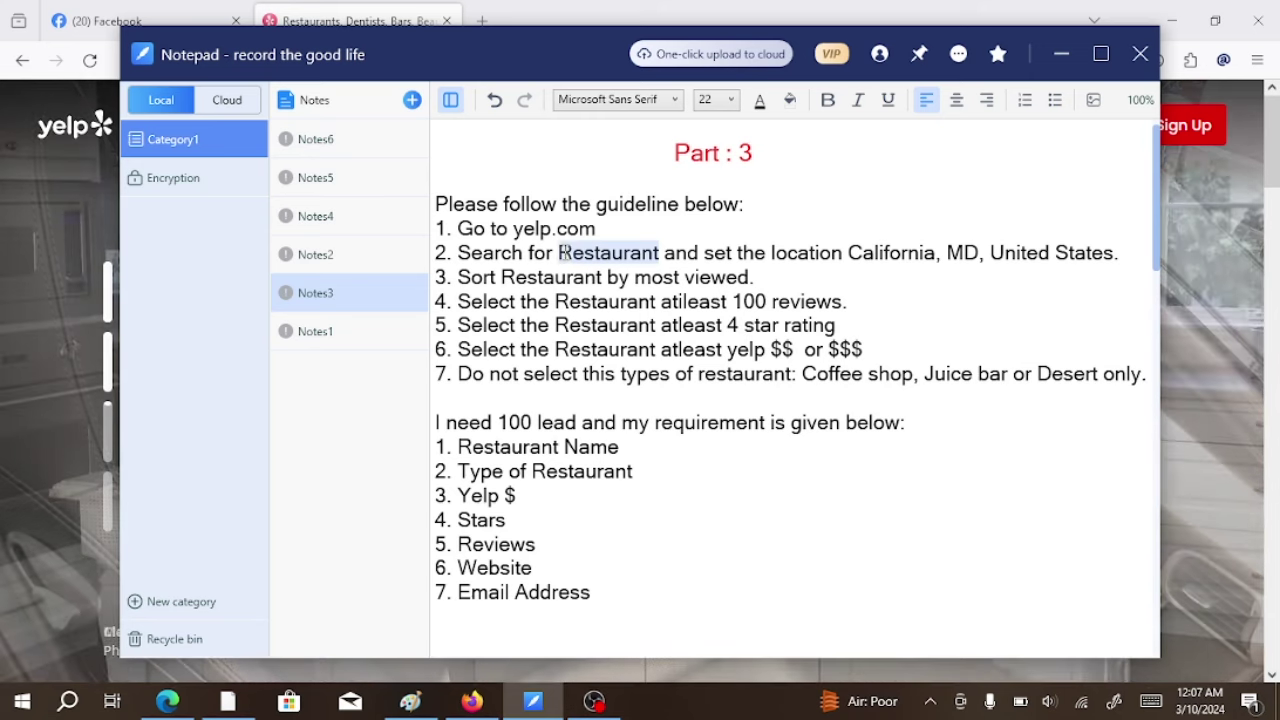
pyautogui.moveTo(849, 252); pyautogui.dragTo(1101, 256)
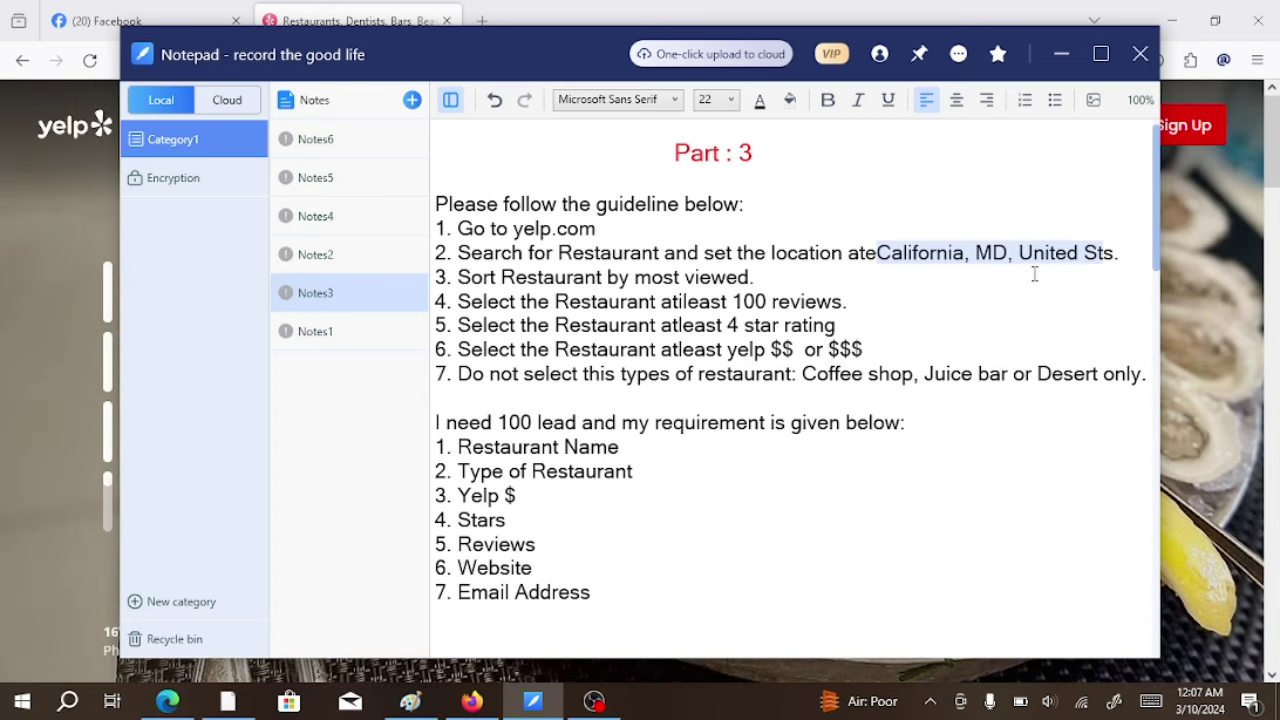
# - Return to Yelp in Firefox and replace the search location with the copied "California, MD, United States"
pyautogui.click(1063, 56)
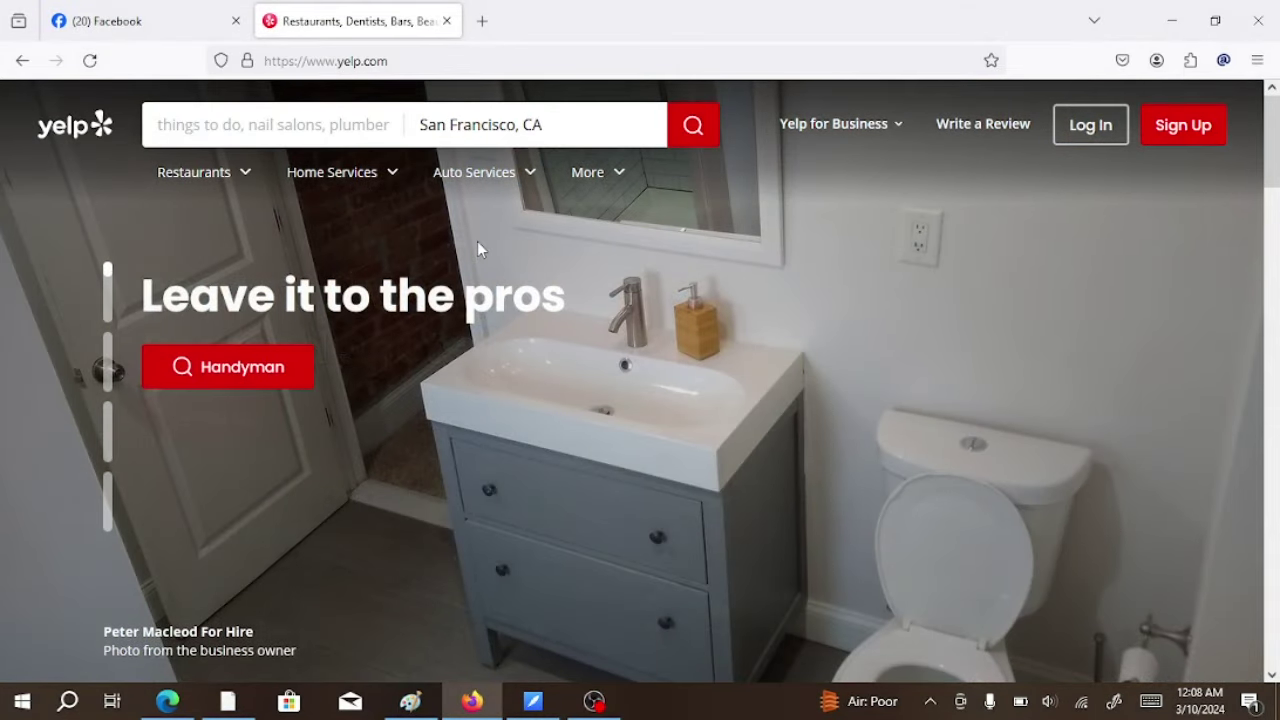
pyautogui.click(563, 121)
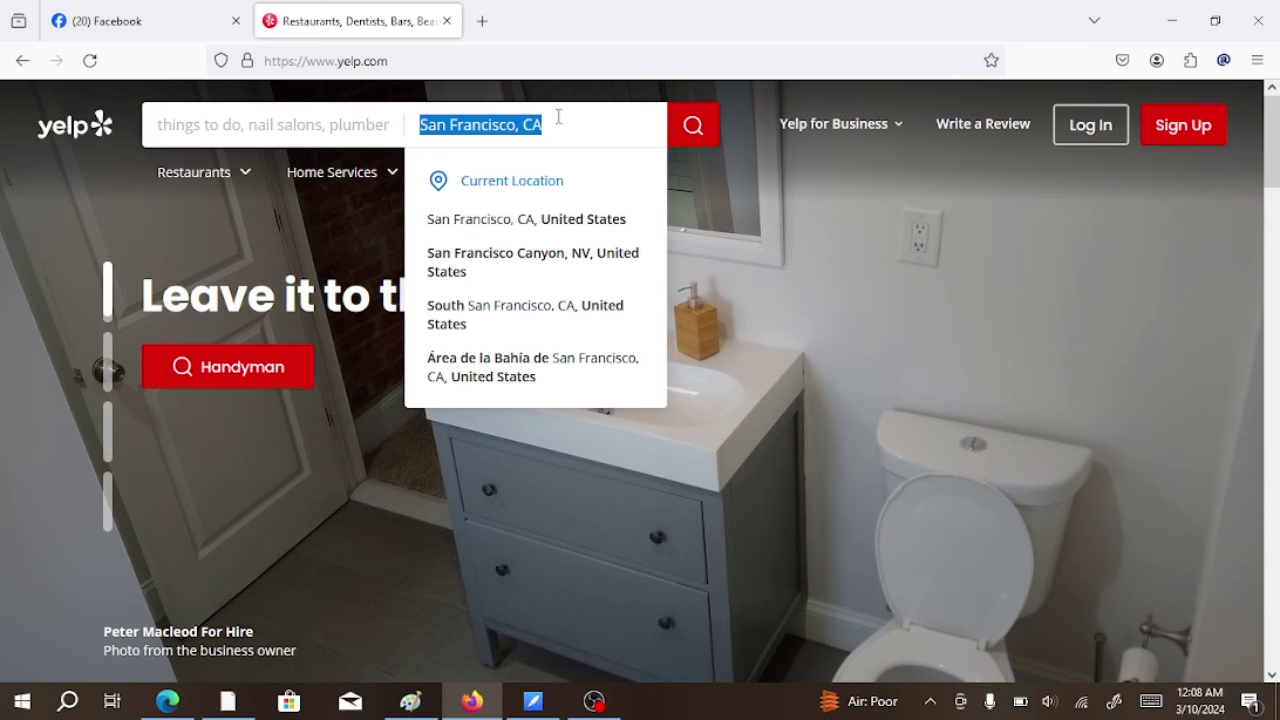
pyautogui.press('BackSpace')
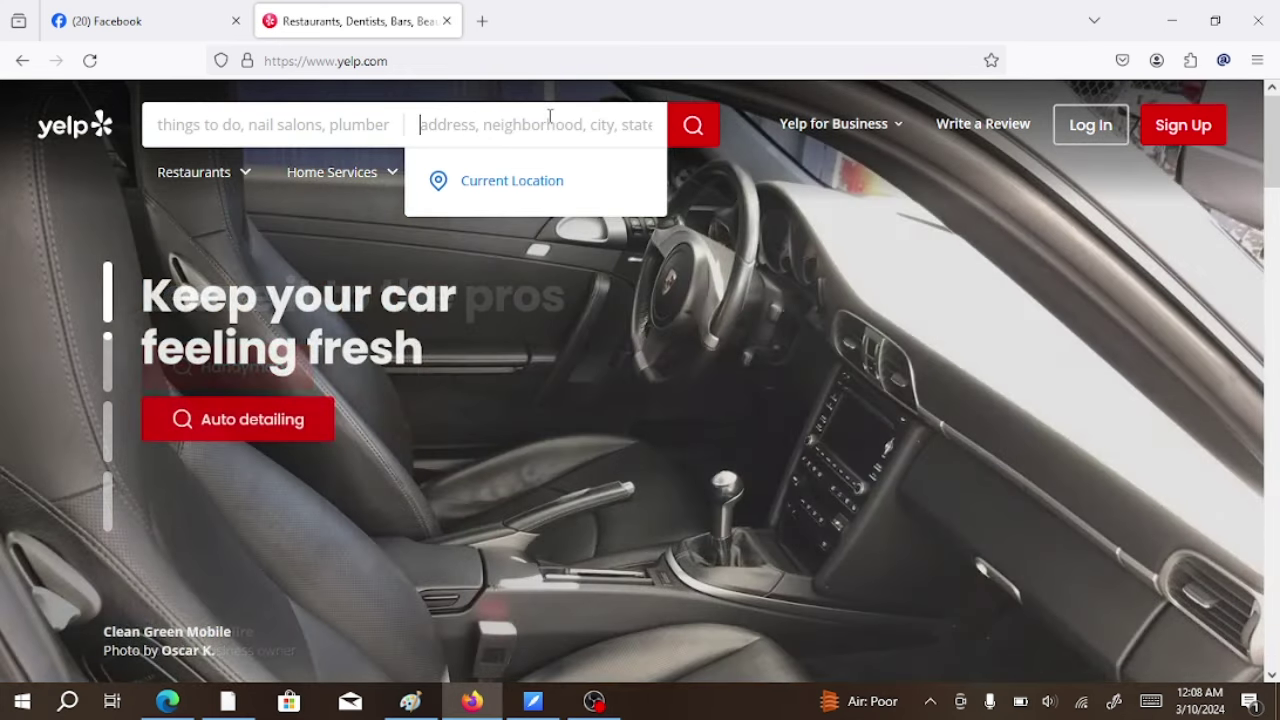
pyautogui.rightClick(552, 120)
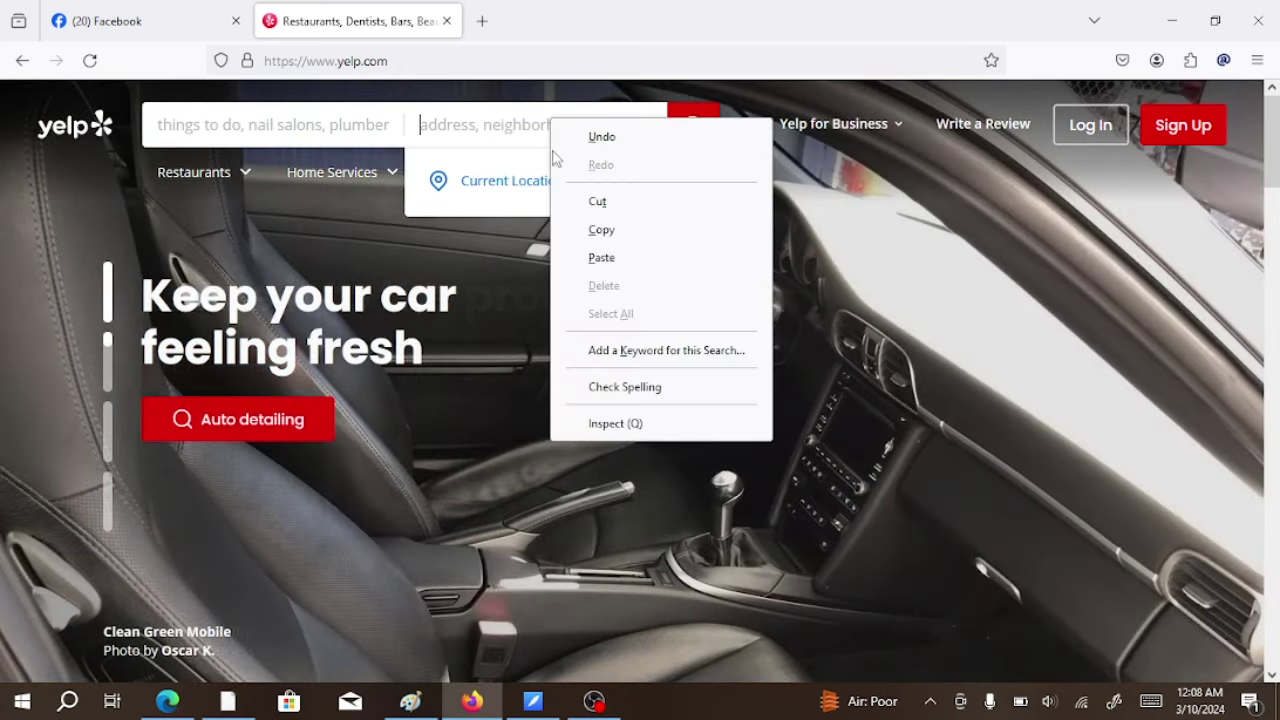
pyautogui.click(641, 258)
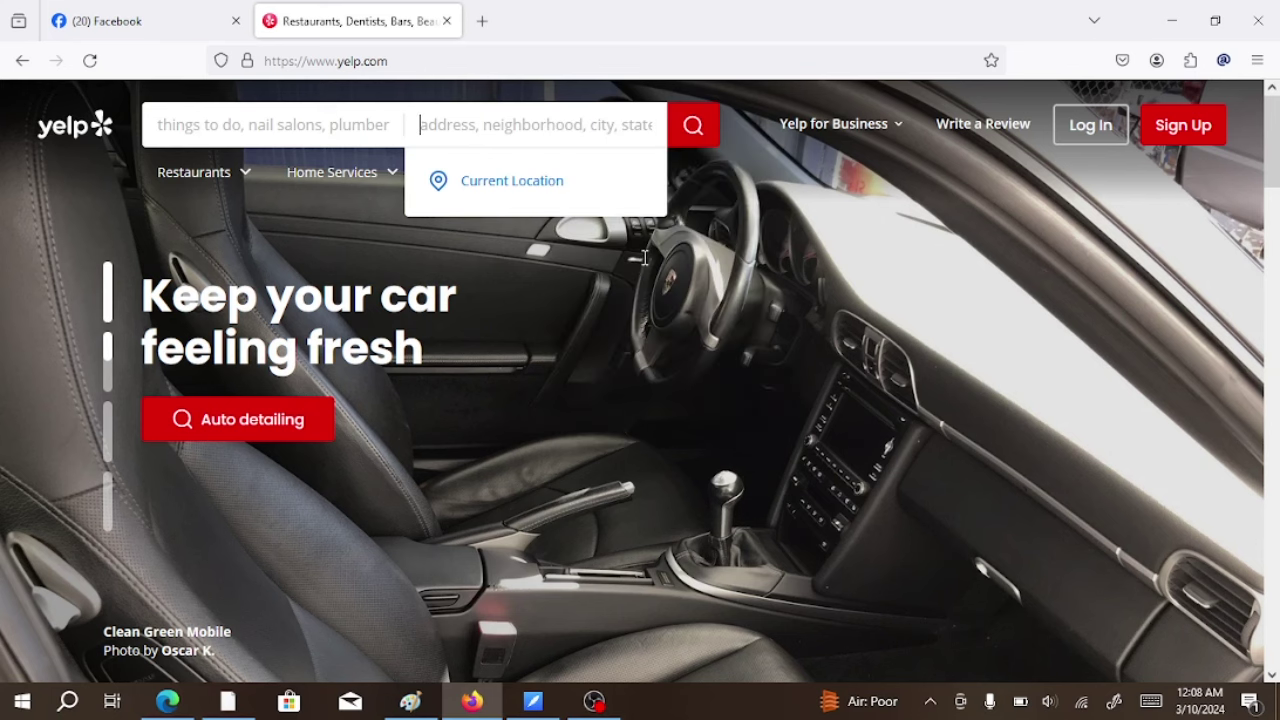
# - Search Yelp for "Restaurants" in the chosen location, using the matching suggestion
pyautogui.click(341, 124)
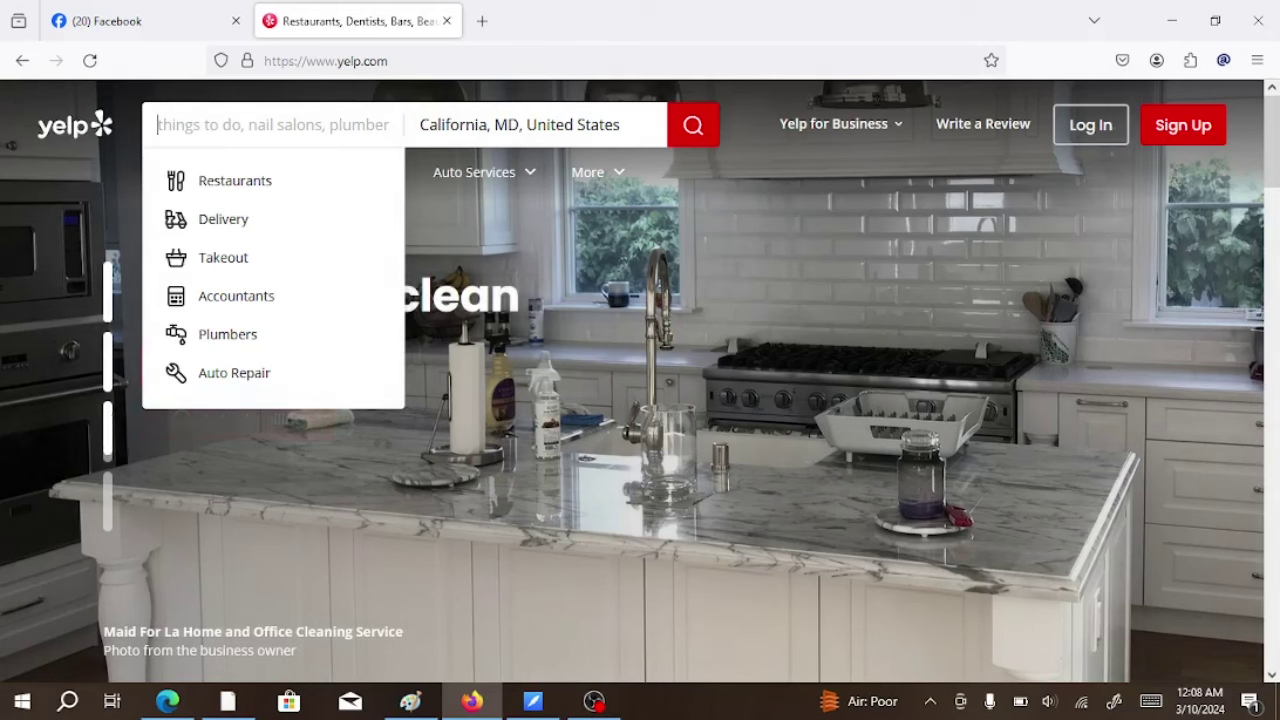
pyautogui.write('Restaurants')
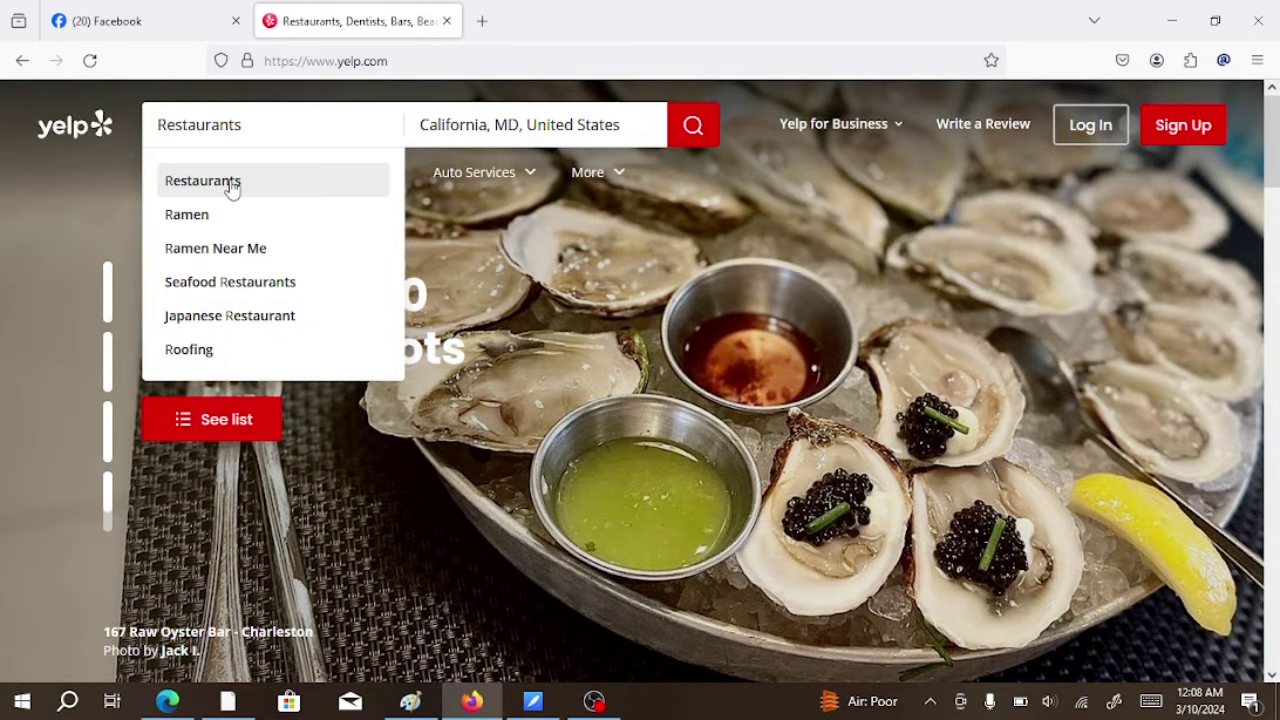
pyautogui.click(230, 188)
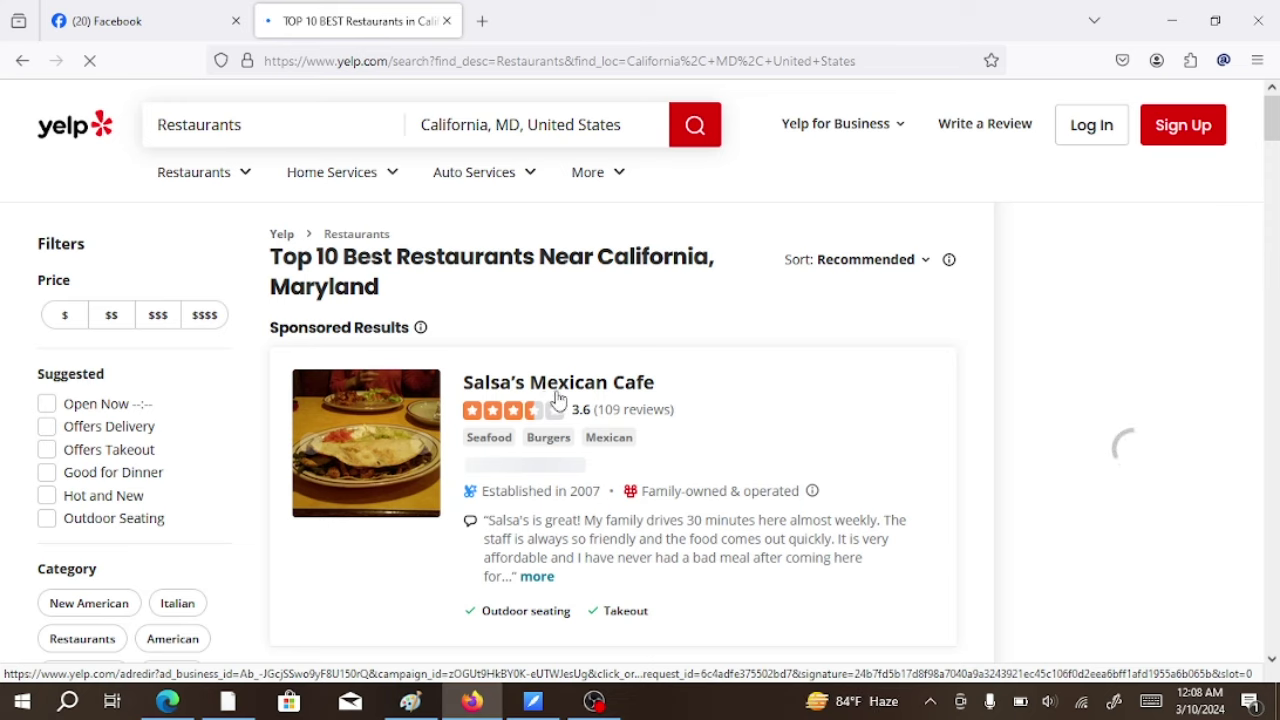
# - Open The Local, the first non-sponsored restaurant, on a separate page and return to the search results
pyautogui.scroll(-1, 616, 357)
pyautogui.scroll(-5, 616, 357)
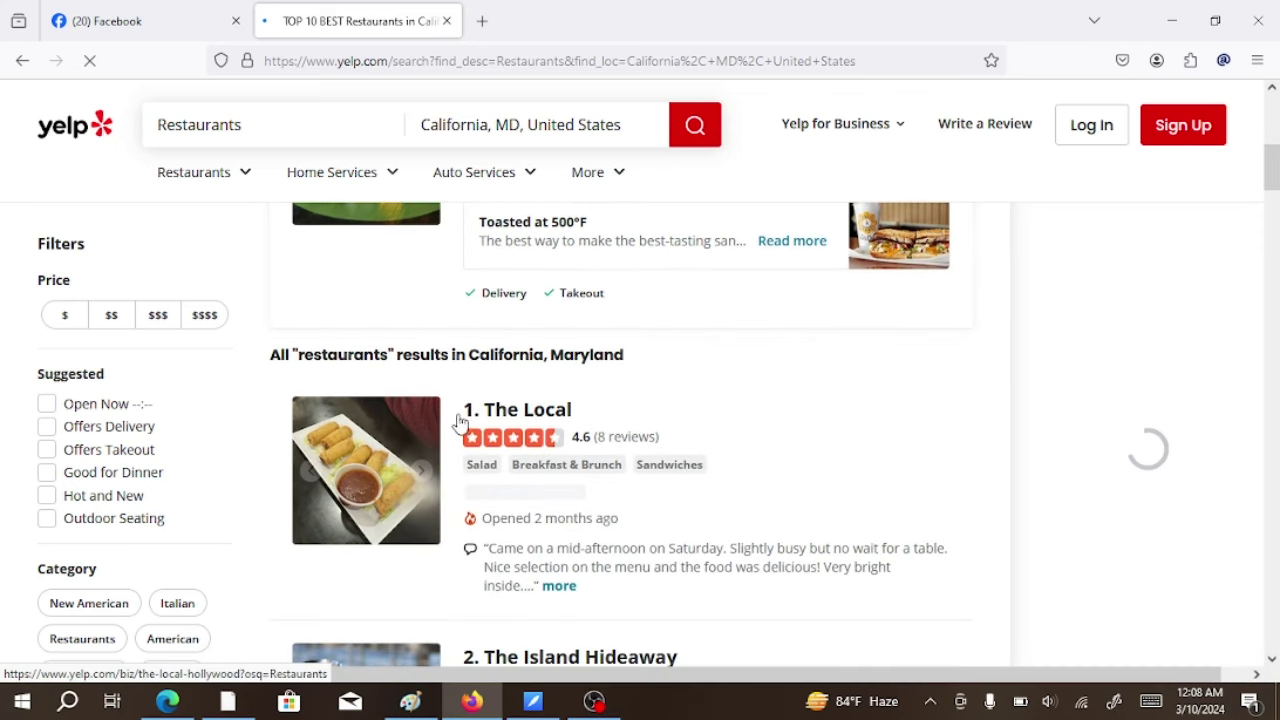
pyautogui.moveTo(466, 417); pyautogui.dragTo(466, 420)
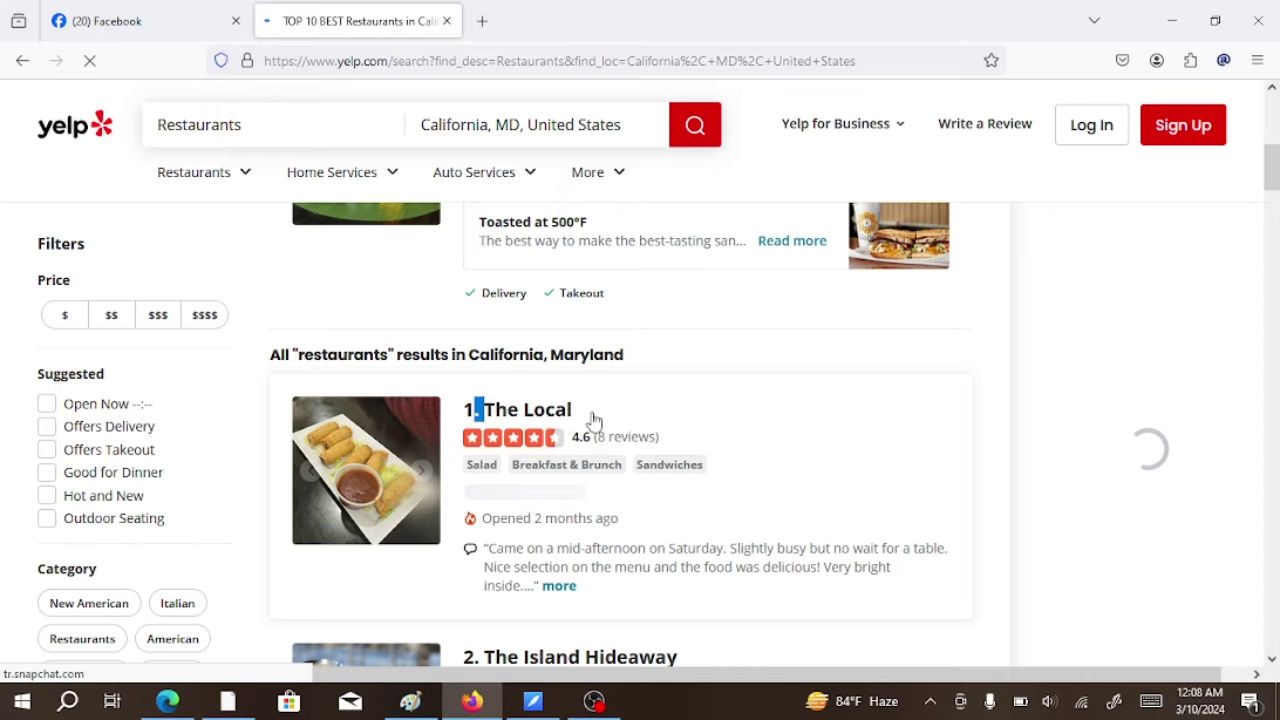
pyautogui.click(570, 371)
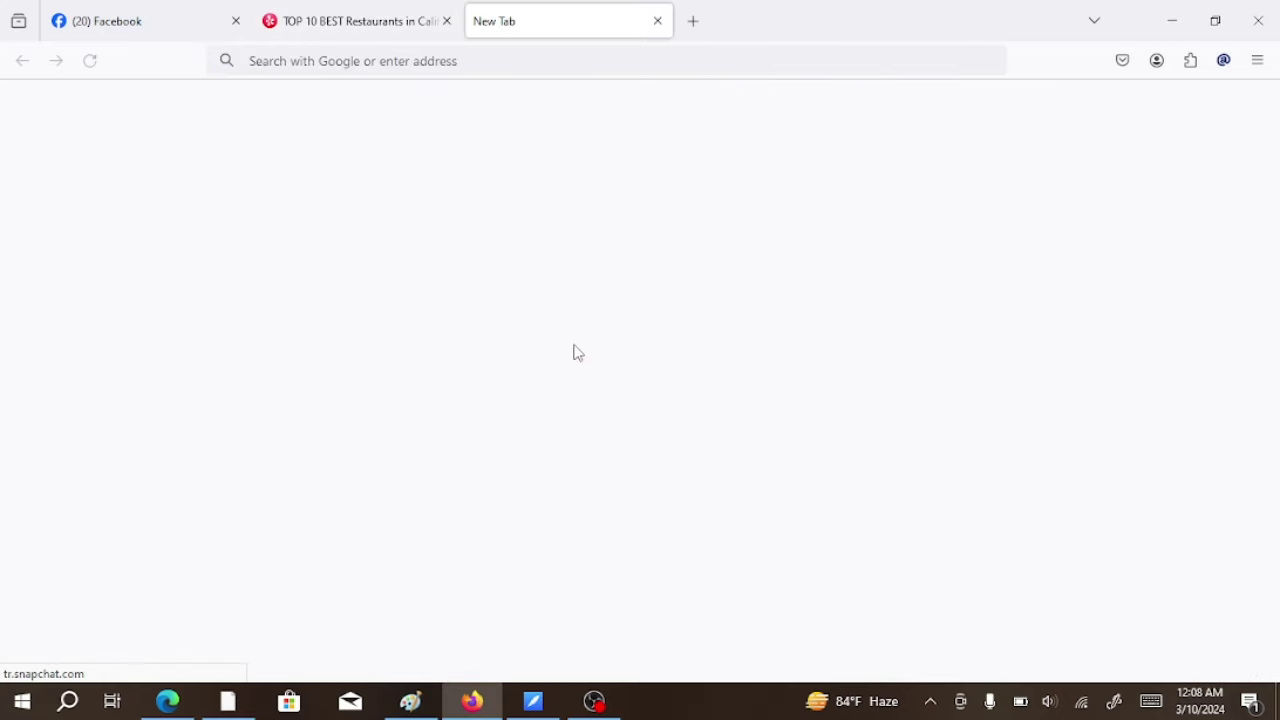
pyautogui.click(375, 22)
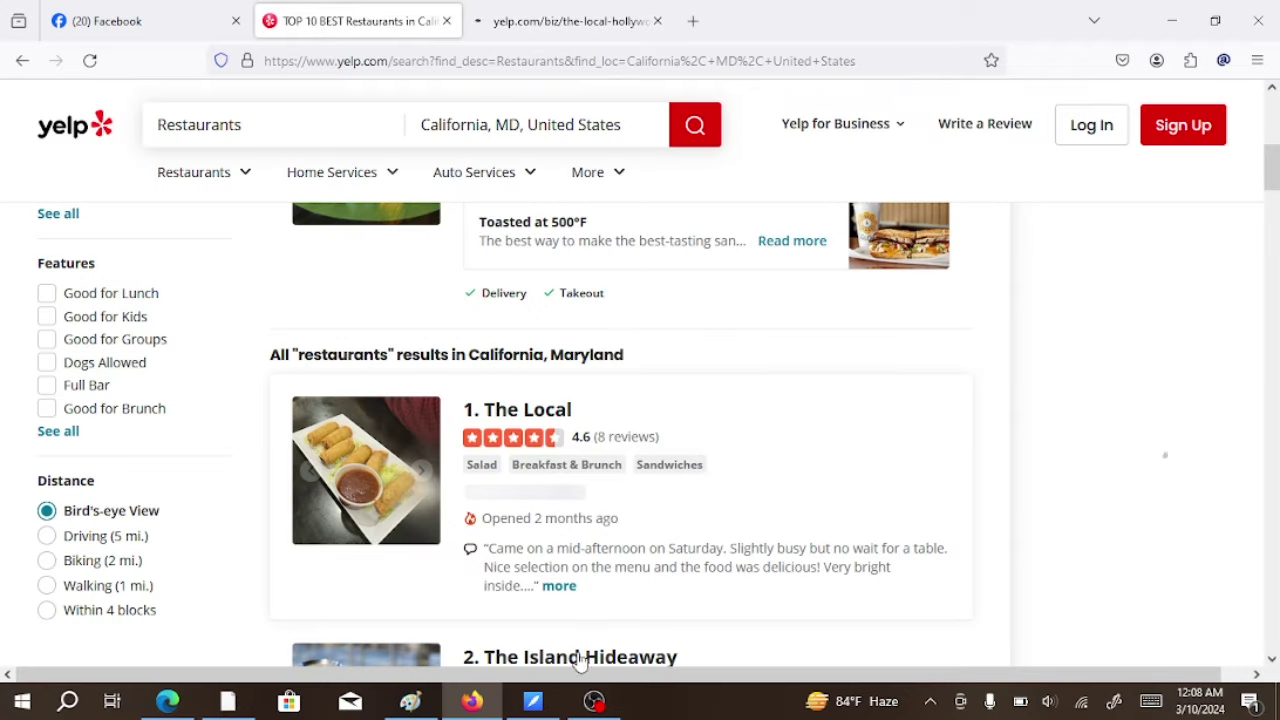
# - Review the Notepad guidelines on minimum reviews, star rating, Yelp price level and excluded restaurant types
pyautogui.click(533, 700)
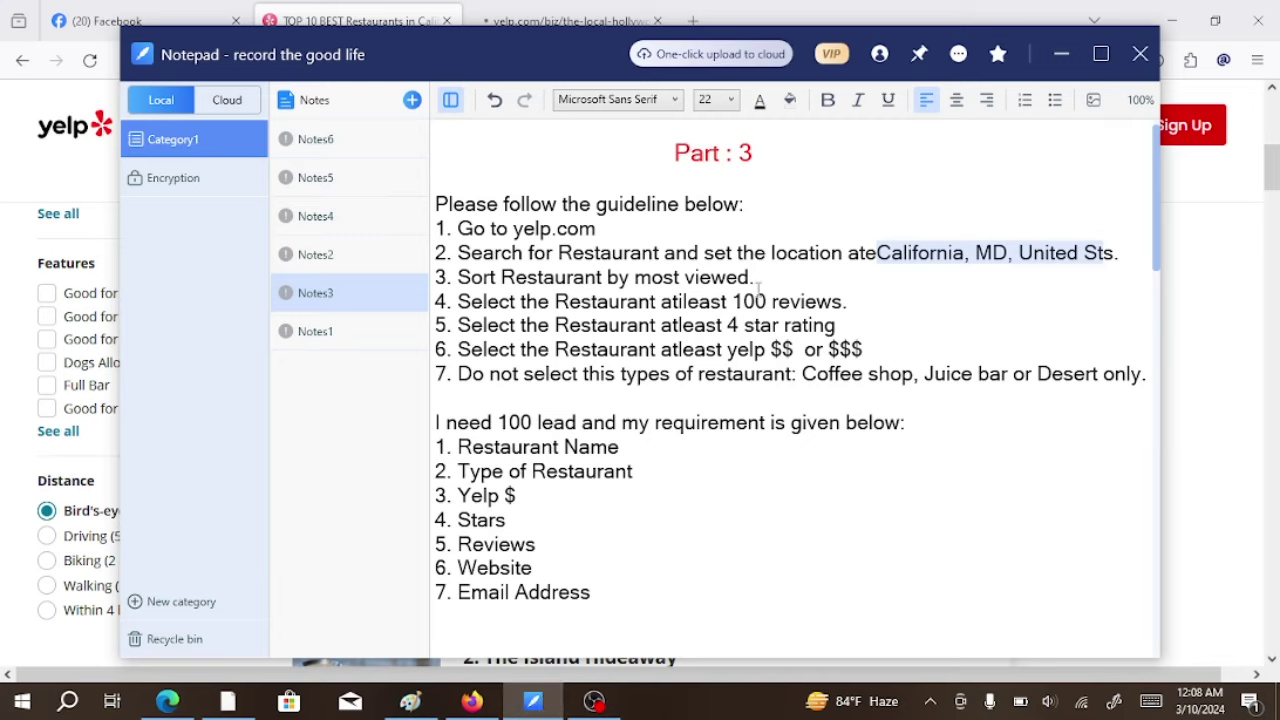
pyautogui.moveTo(845, 301); pyautogui.dragTo(732, 301)
pyautogui.doubleClick(764, 326)
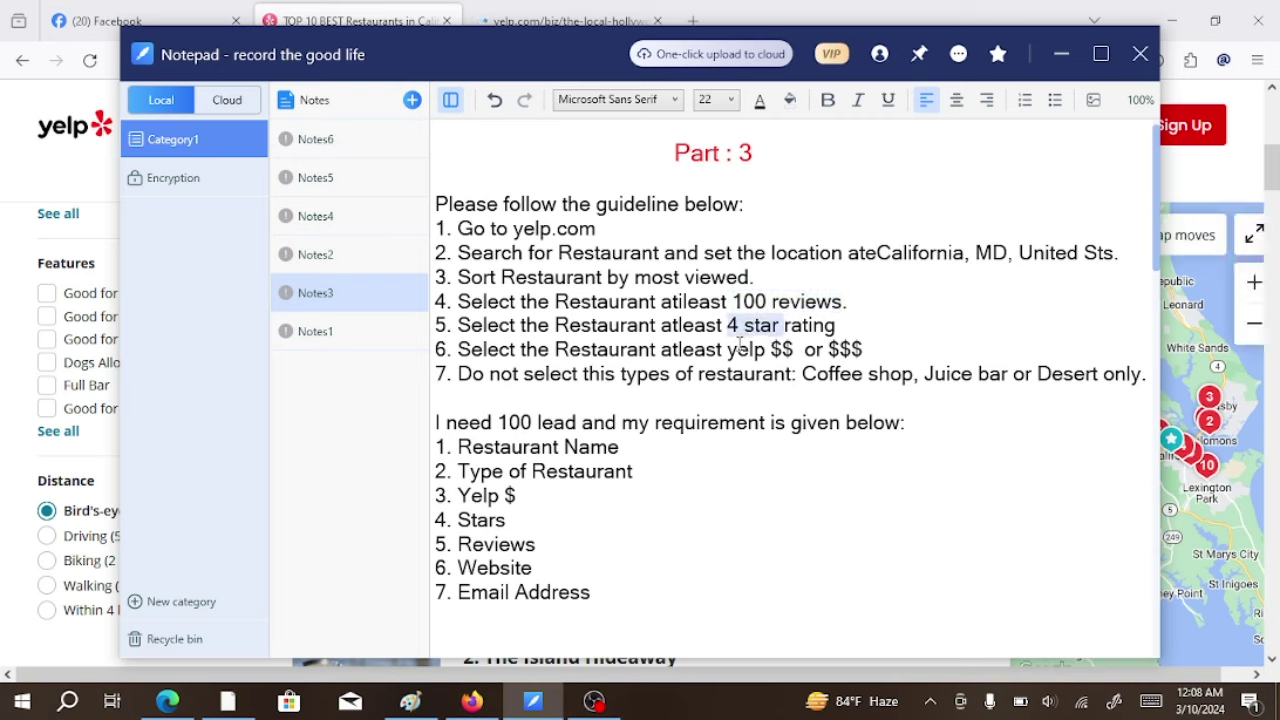
pyautogui.moveTo(727, 349); pyautogui.dragTo(870, 349)
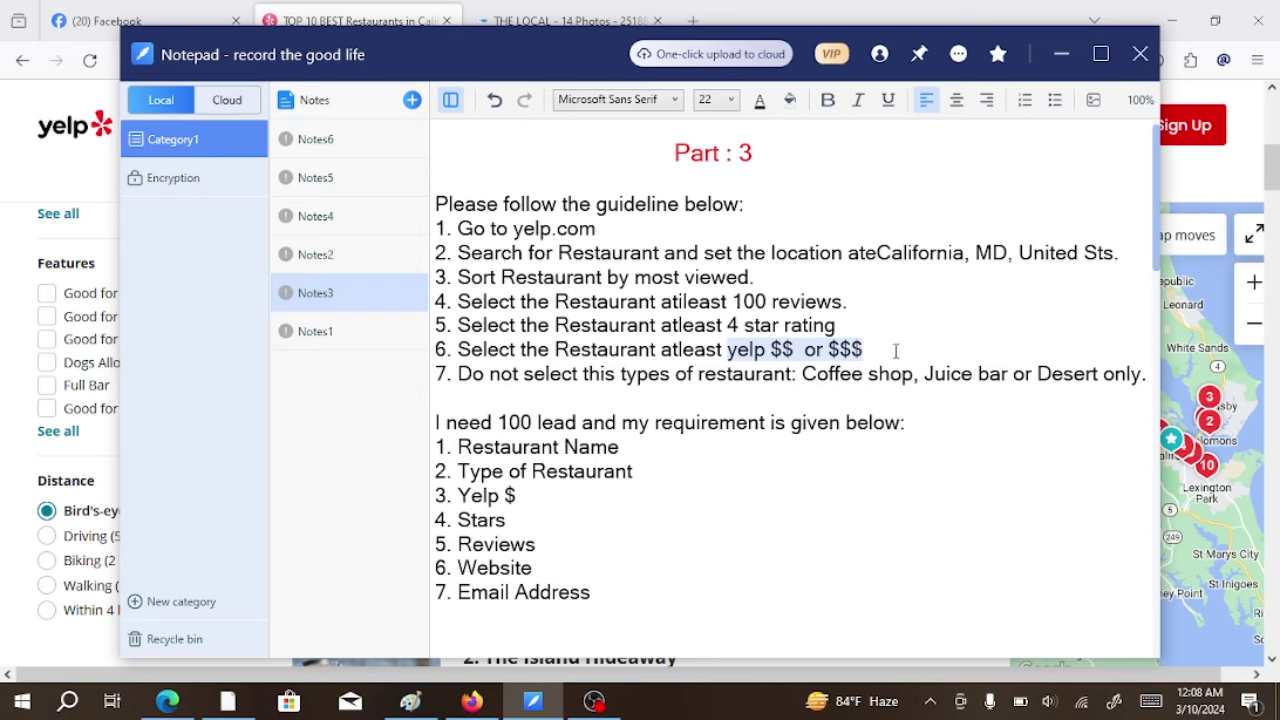
pyautogui.click(912, 345)
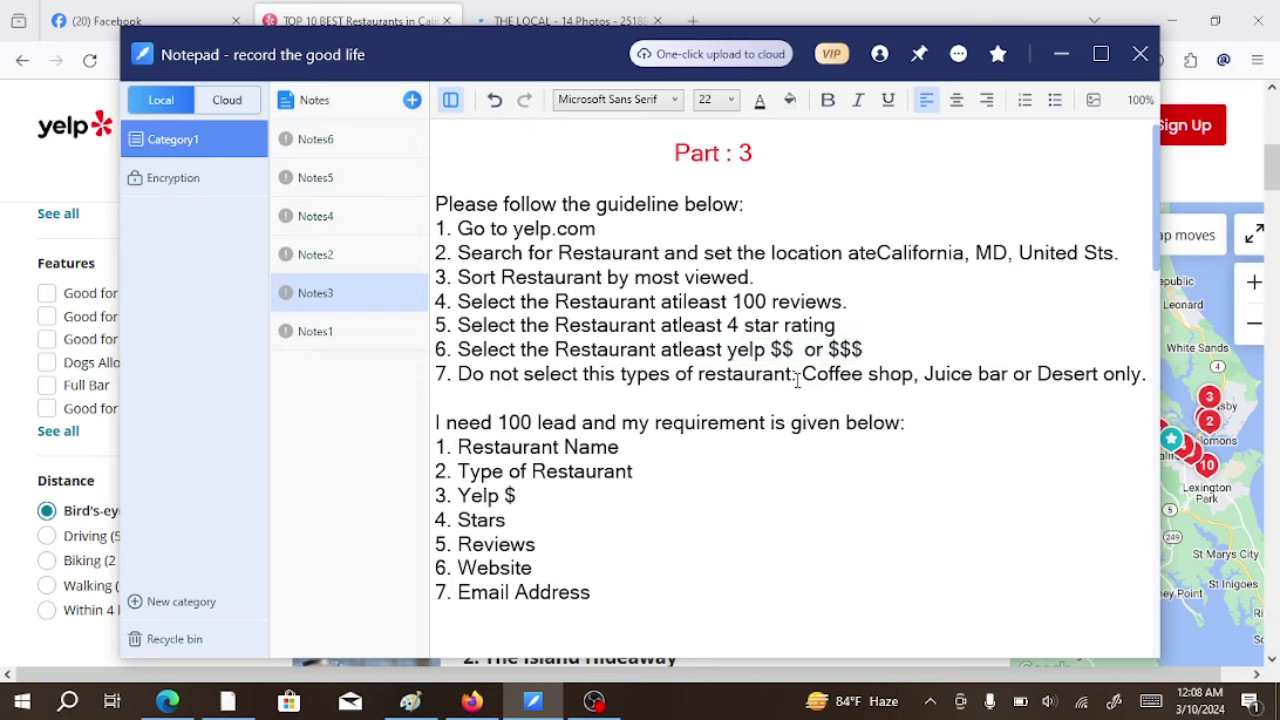
pyautogui.moveTo(622, 375); pyautogui.dragTo(665, 374)
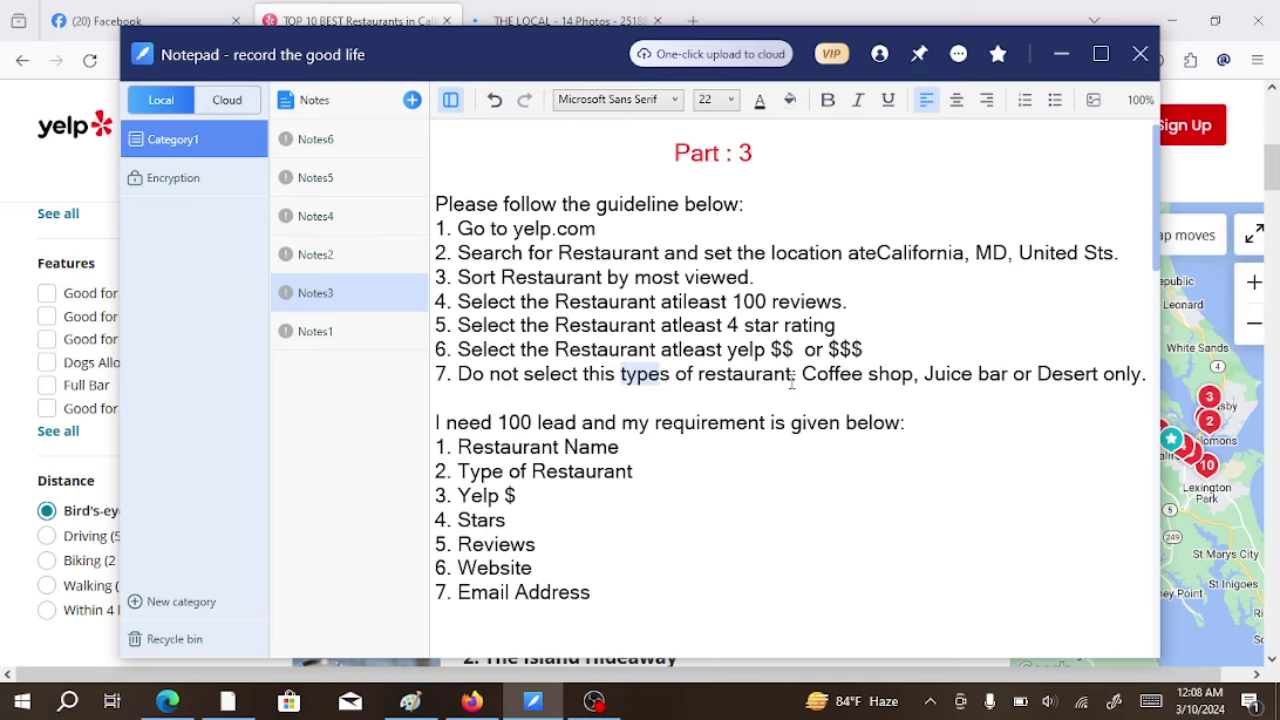
pyautogui.moveTo(800, 375); pyautogui.dragTo(1124, 379)
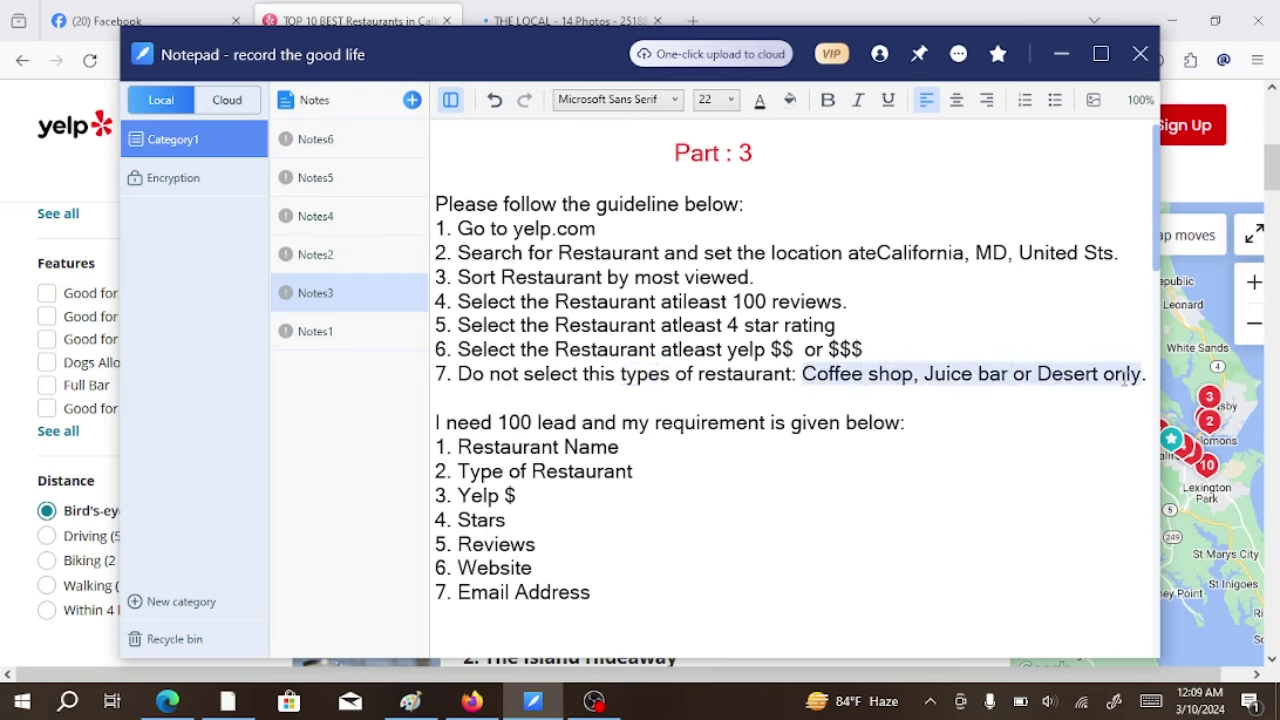
# - Return to the Yelp results and check The Local's star rating and review count against the guidelines
pyautogui.click(1061, 57)
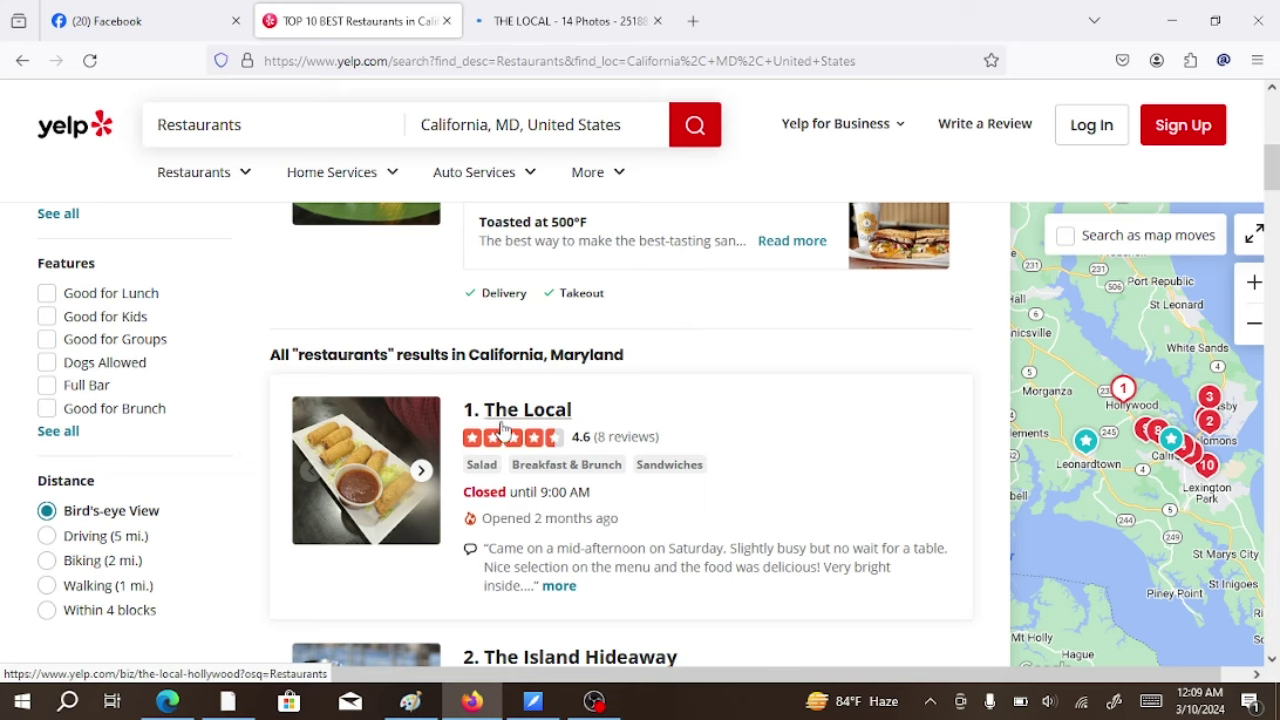
pyautogui.doubleClick(582, 437)
pyautogui.moveTo(660, 352); pyautogui.dragTo(657, 337)
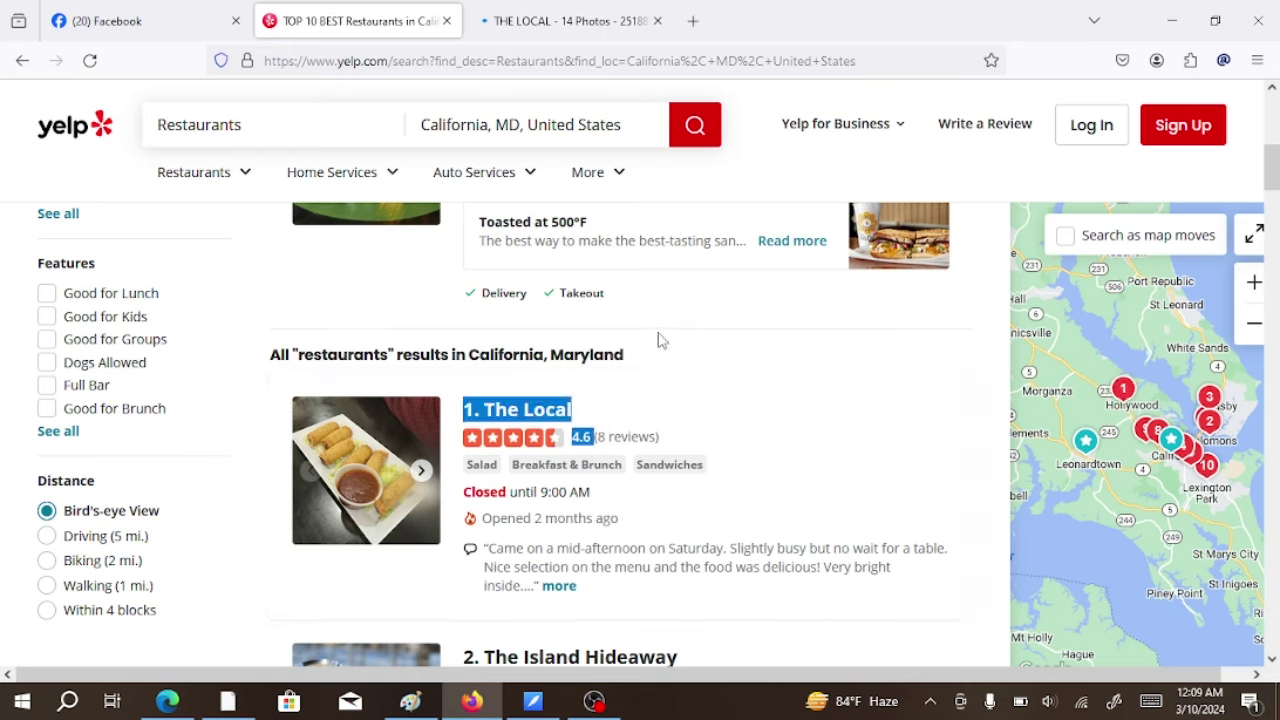
pyautogui.click(660, 342)
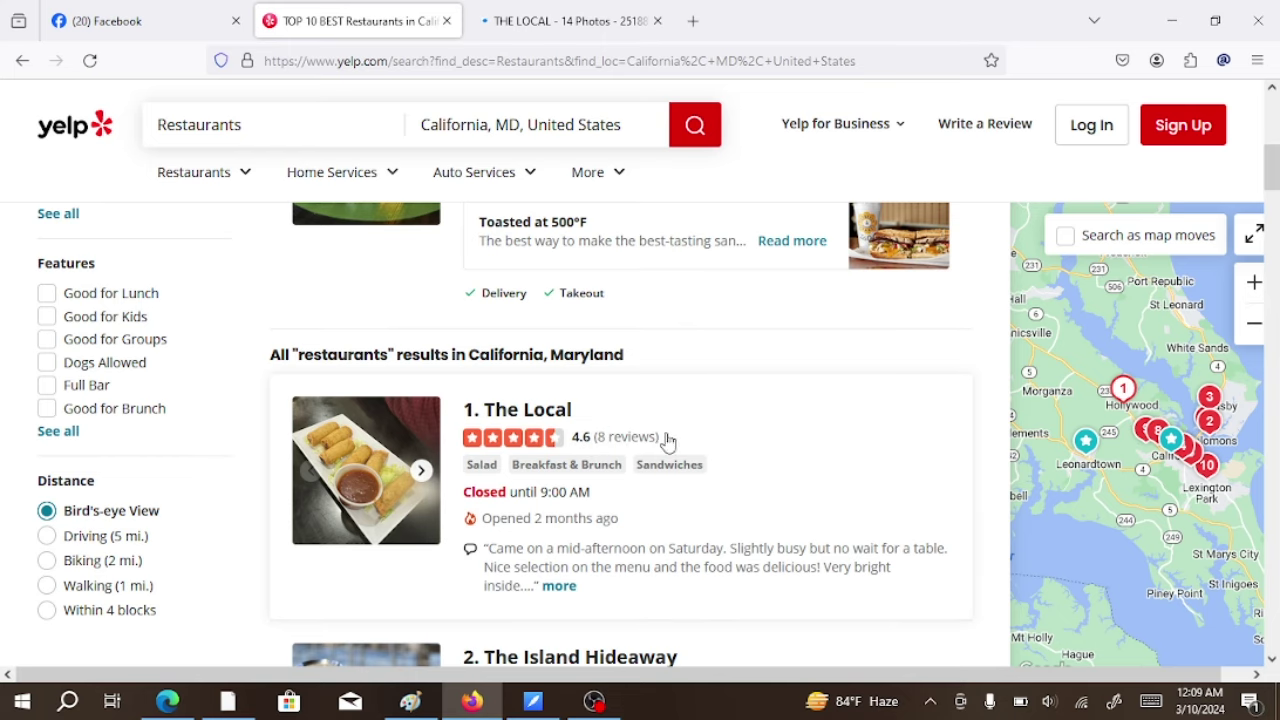
pyautogui.moveTo(662, 437); pyautogui.dragTo(596, 443)
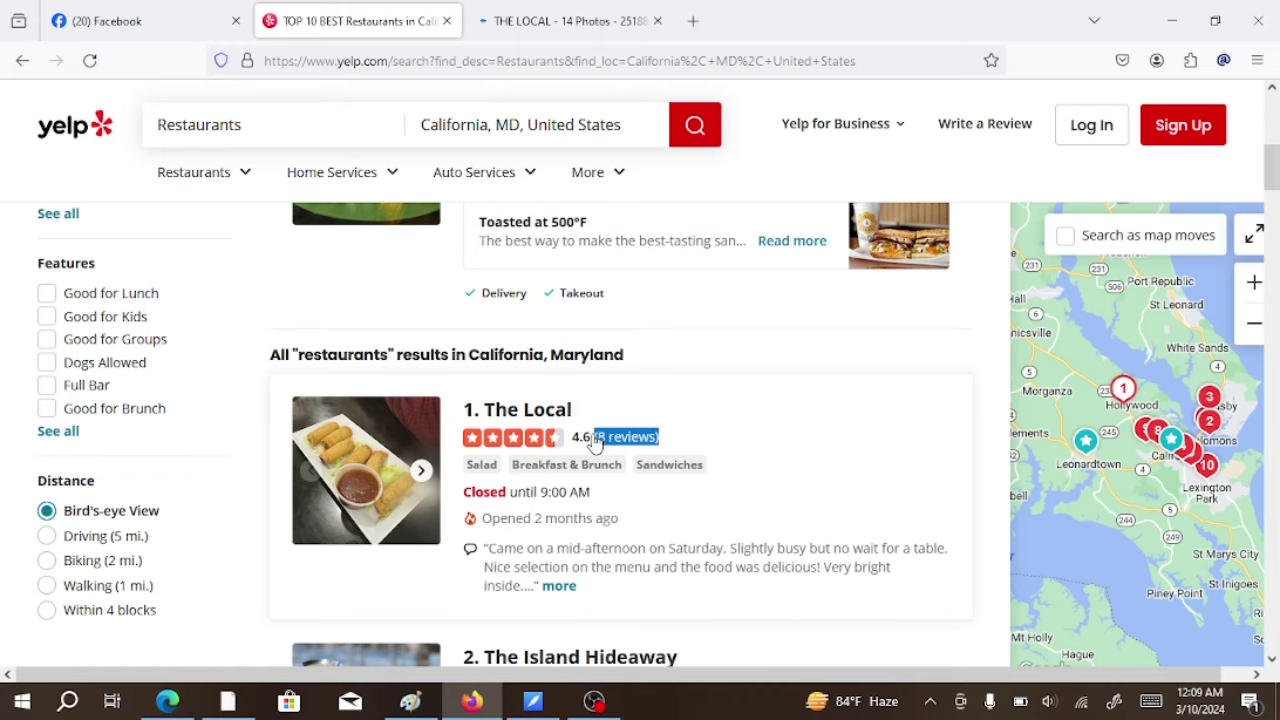
pyautogui.click(620, 345)
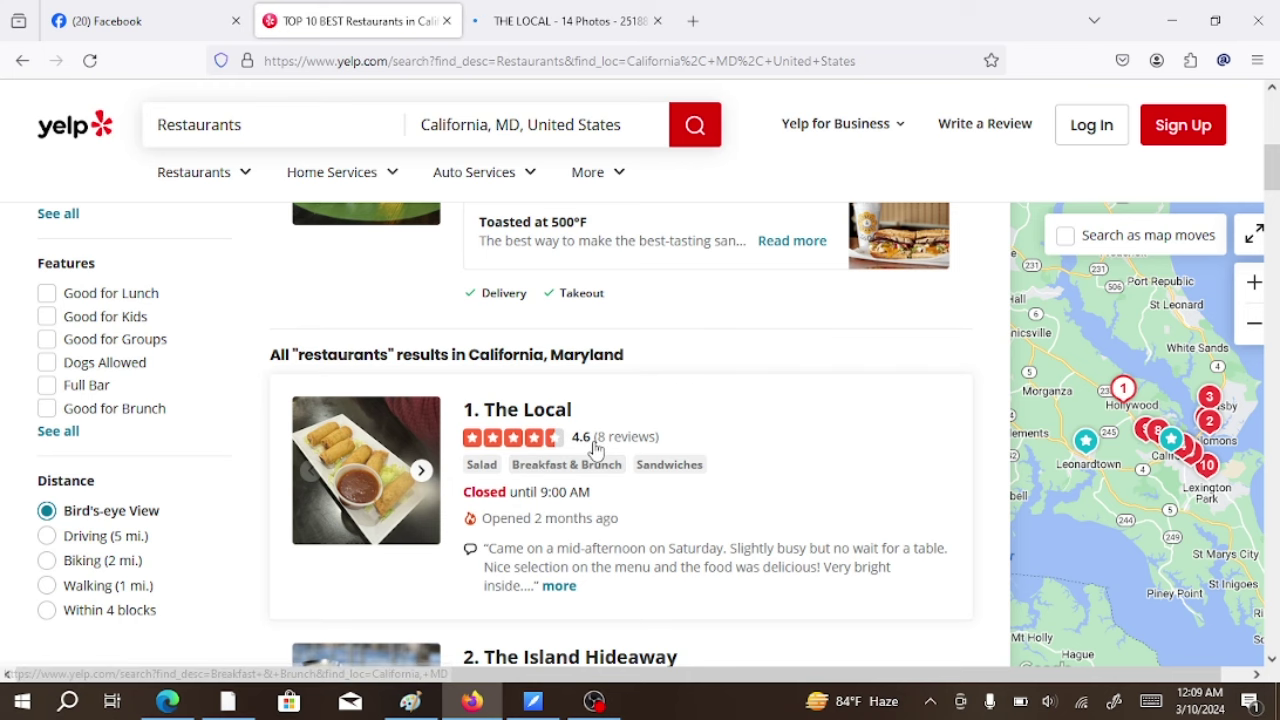
# - Check the star rating and review count of The Island Hideaway, the second result, against the guidelines
pyautogui.scroll(-1, 595, 476)
pyautogui.scroll(-2, 595, 476)
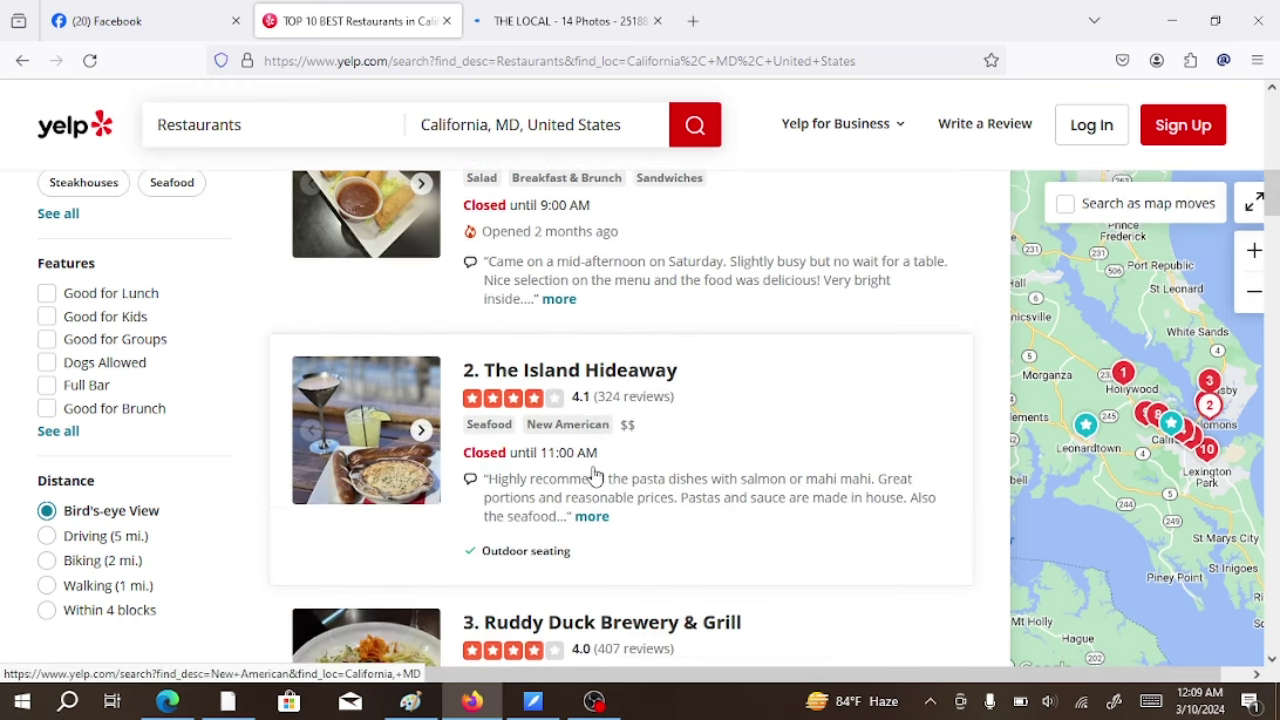
pyautogui.doubleClick(578, 399)
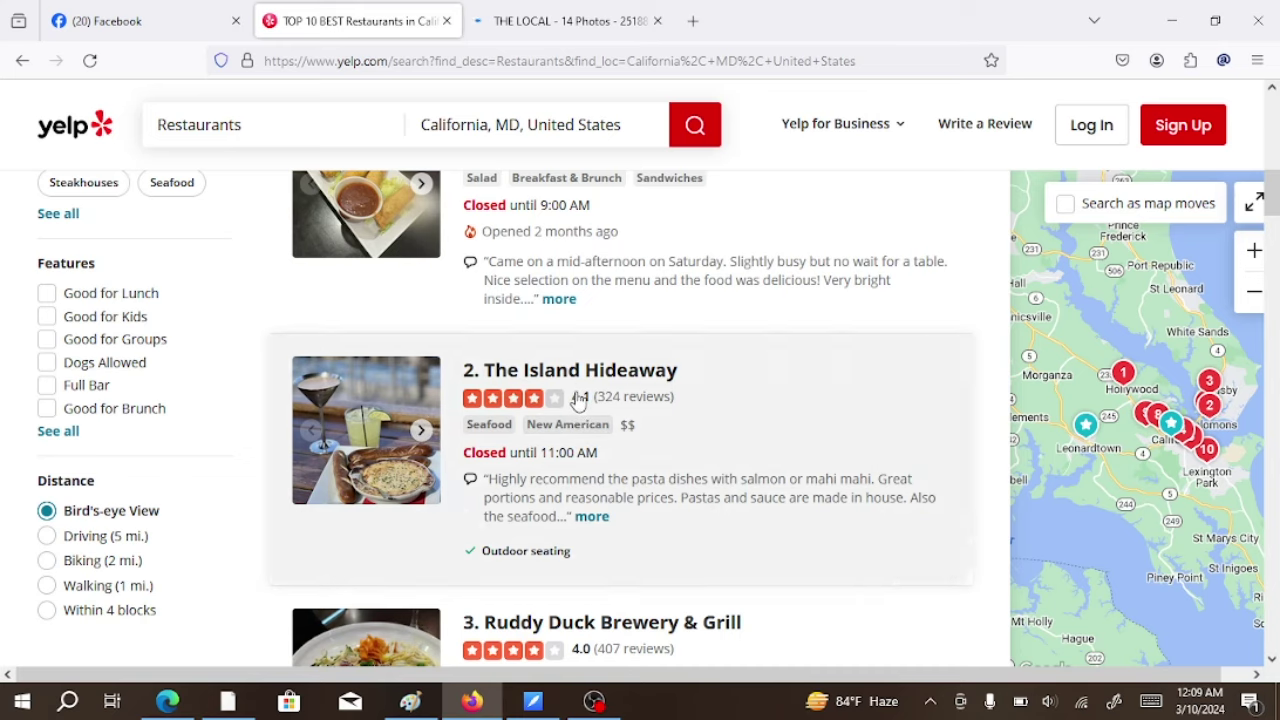
pyautogui.moveTo(579, 398); pyautogui.dragTo(591, 398)
pyautogui.moveTo(674, 398); pyautogui.dragTo(590, 401)
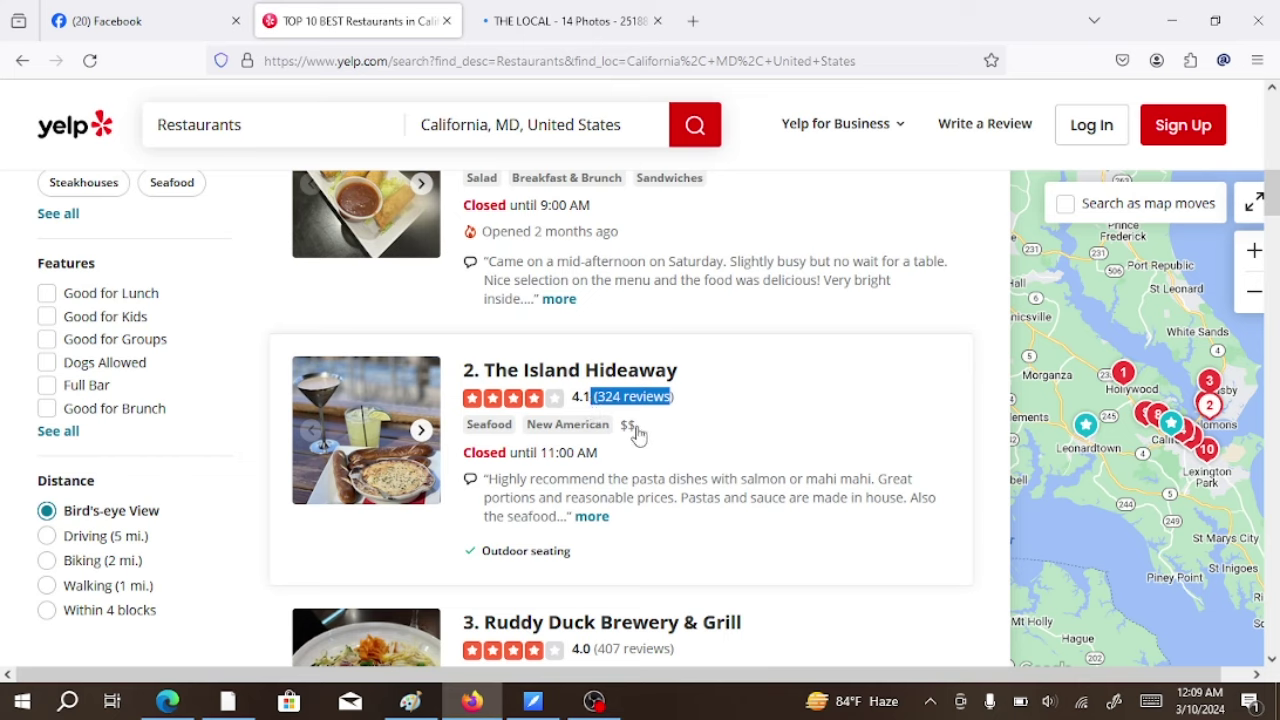
# - Check The Island Hideaway's price level and restaurant type in the Yelp results against the Notepad guidelines
pyautogui.moveTo(641, 430); pyautogui.dragTo(621, 431)
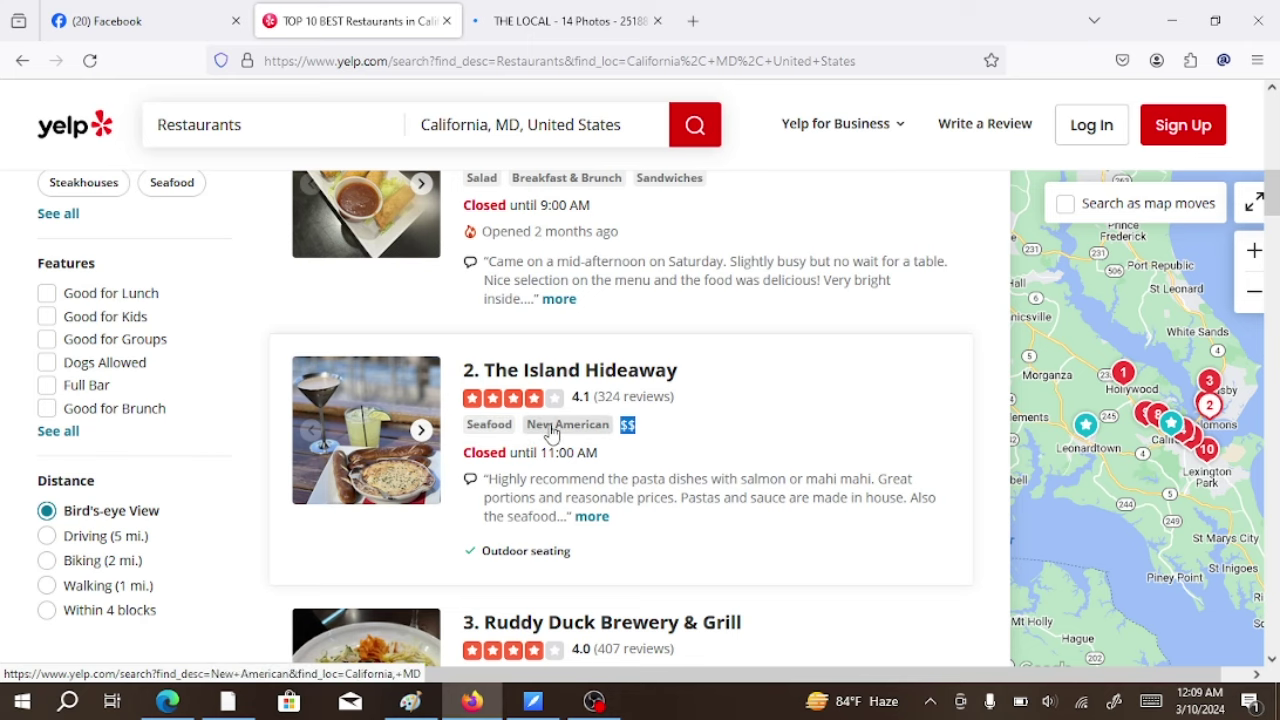
pyautogui.click(533, 703)
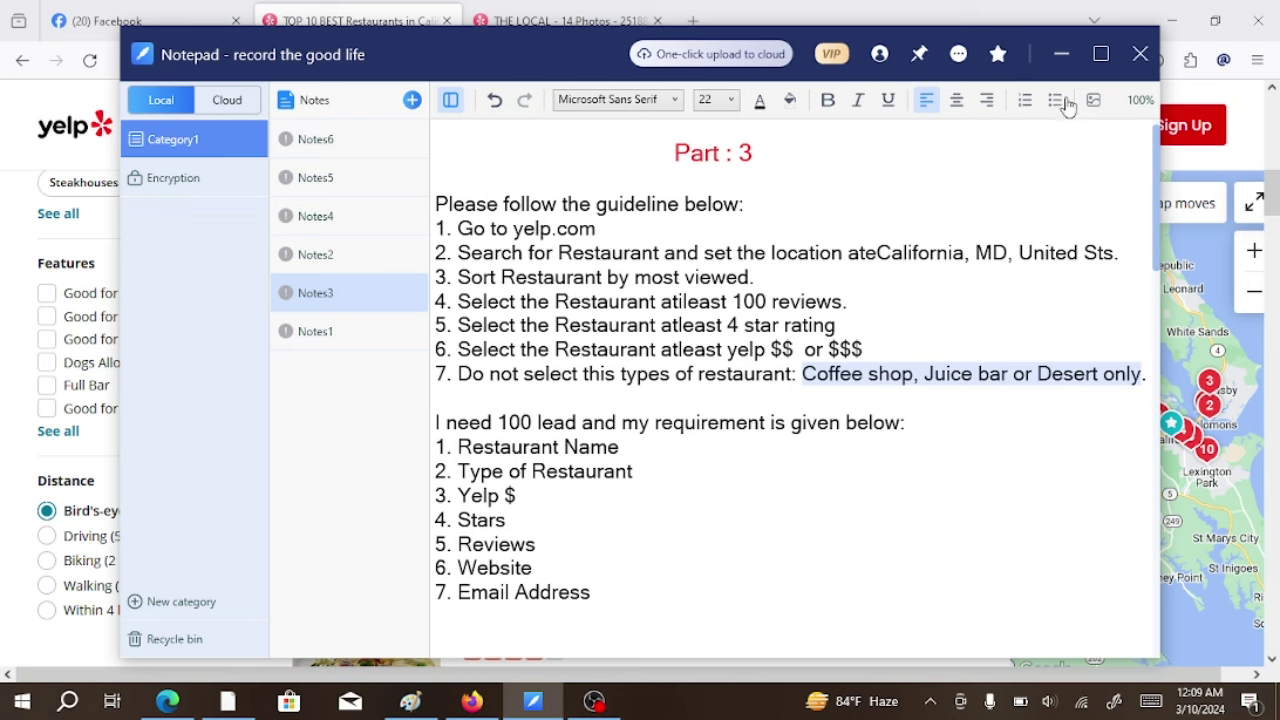
pyautogui.click(1062, 58)
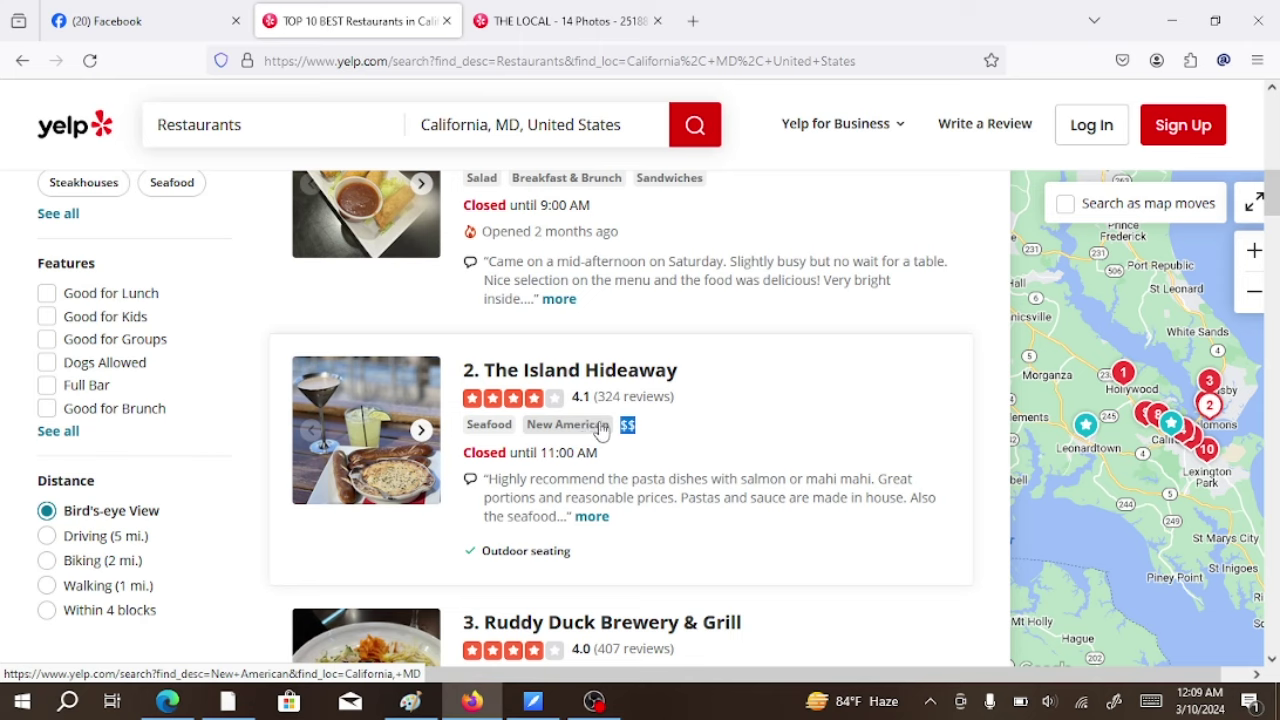
pyautogui.moveTo(607, 432); pyautogui.dragTo(612, 428)
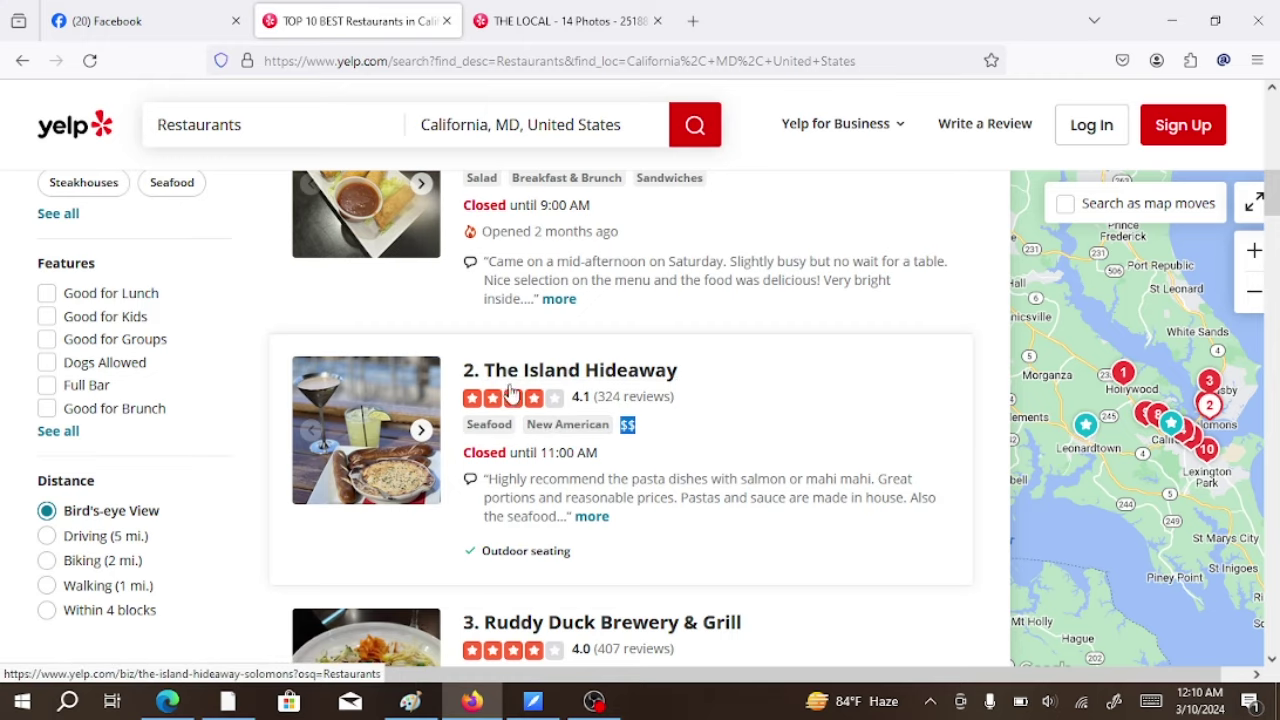
# - Open The Island Hideaway's Yelp page and copy the restaurant name into cell A2 of the Book 6 workbook in Excel
pyautogui.click(549, 371)
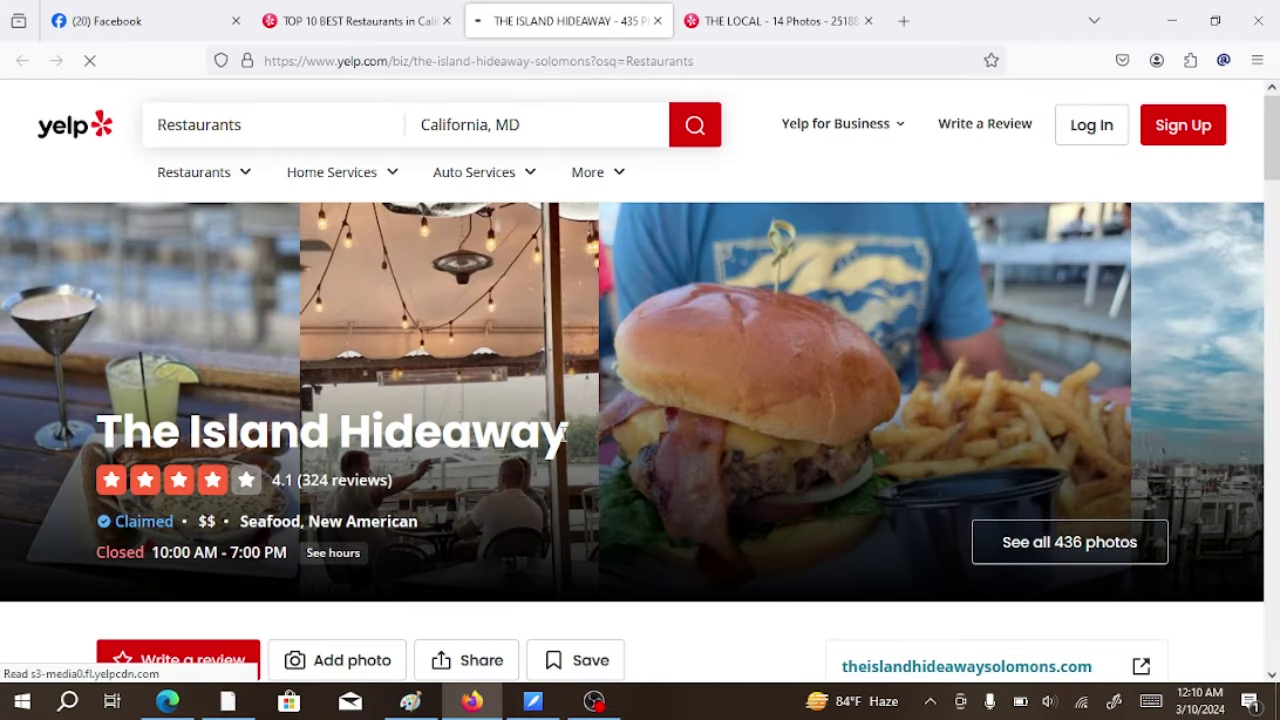
pyautogui.moveTo(553, 445)
pyautogui.mouseDown()
pyautogui.moveTo(520, 440)
pyautogui.moveTo(548, 433)
pyautogui.mouseUp()
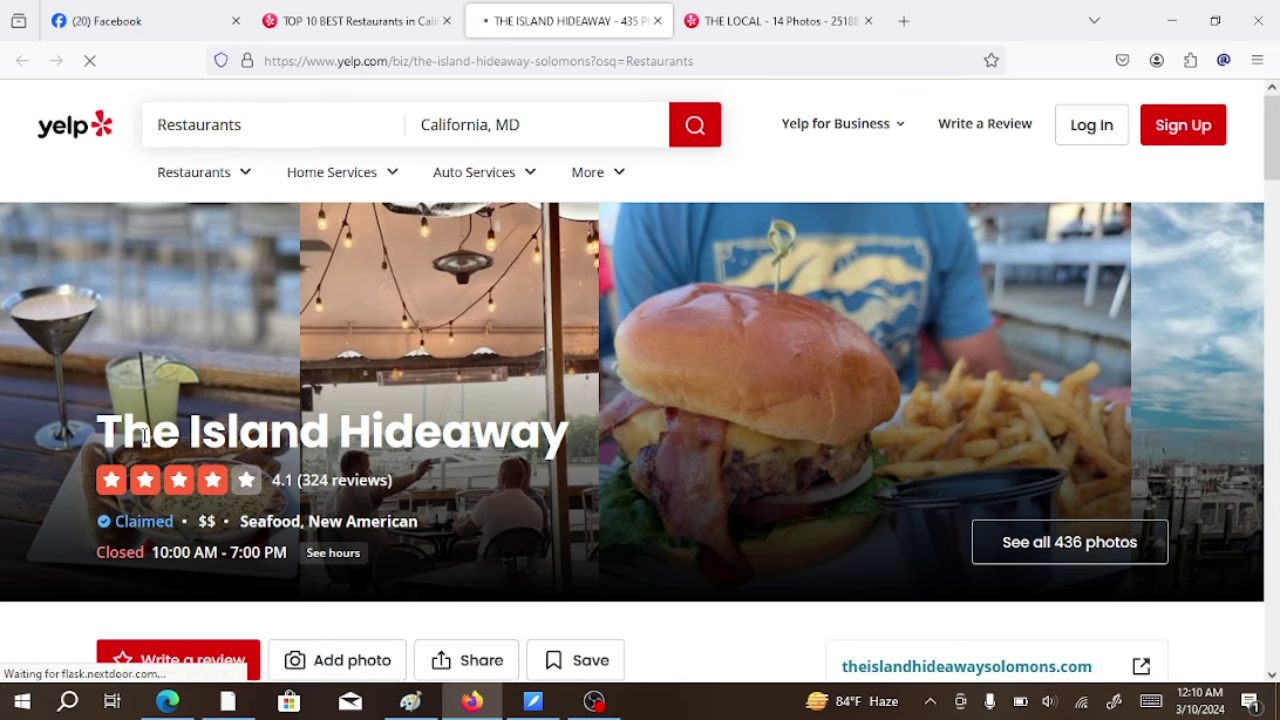
pyautogui.moveTo(98, 432); pyautogui.dragTo(561, 437)
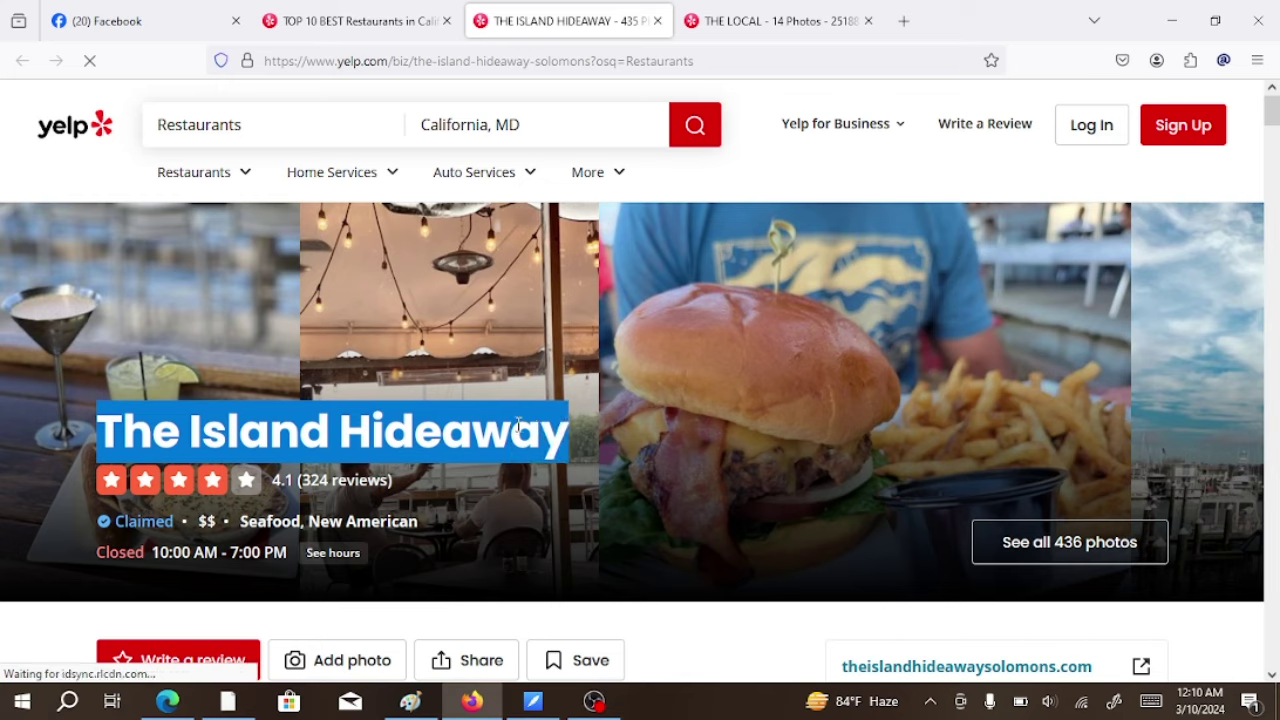
pyautogui.rightClick(534, 429)
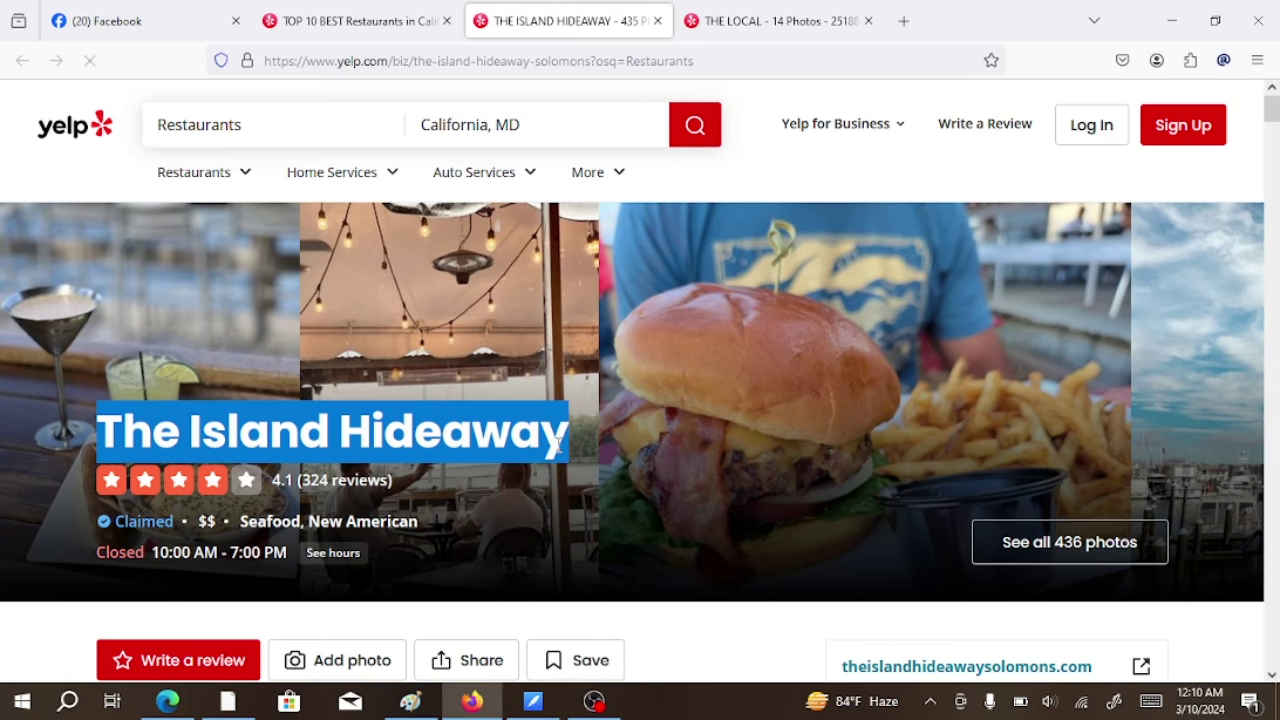
pyautogui.click(562, 450)
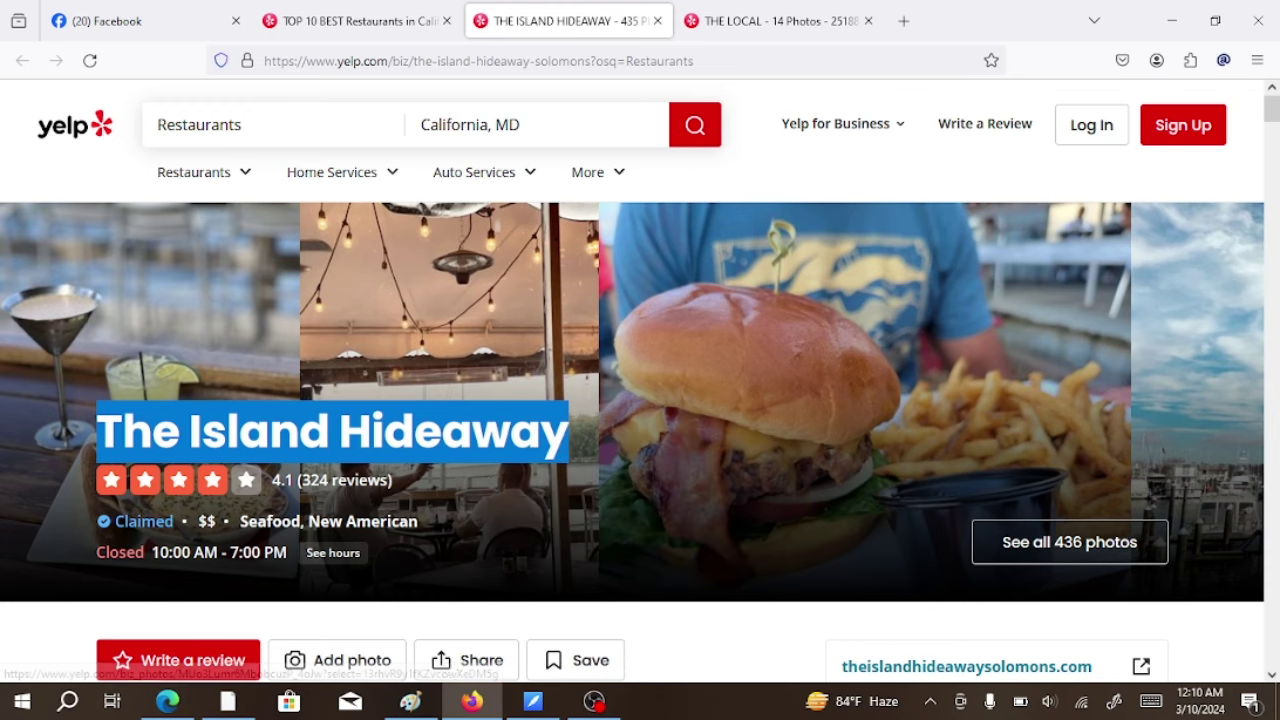
pyautogui.click(167, 704)
pyautogui.doubleClick(134, 267)
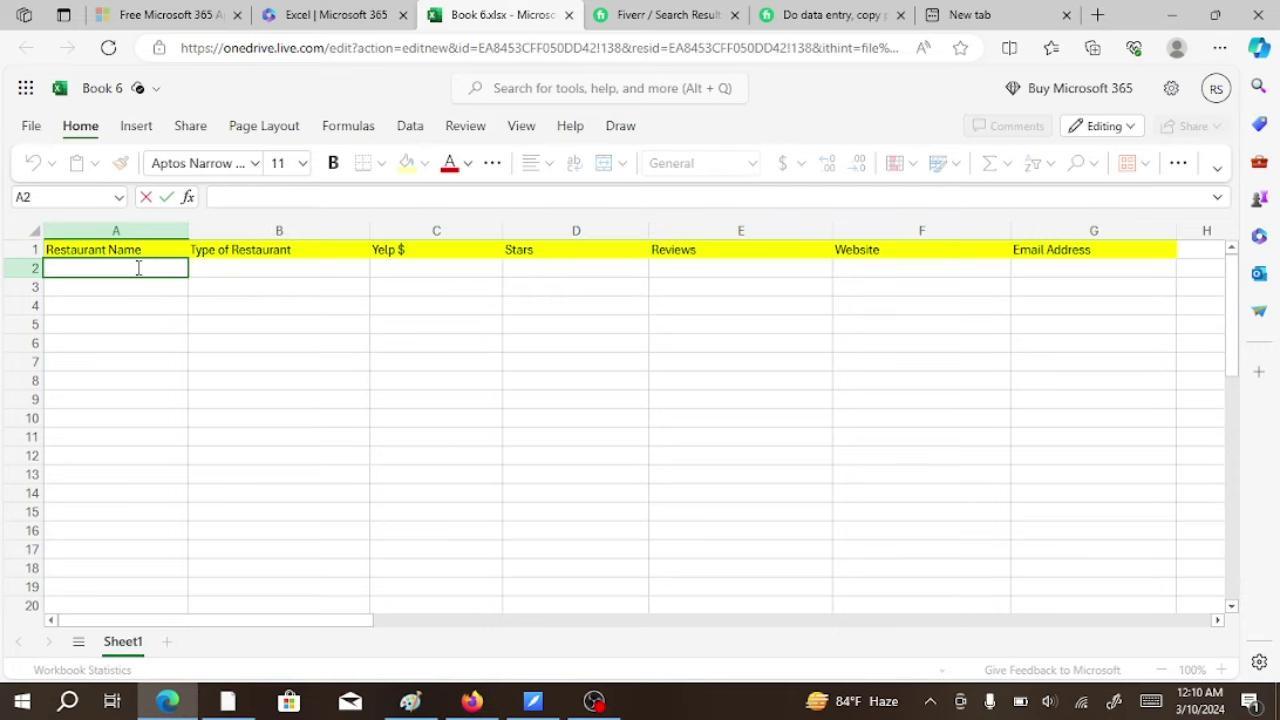
pyautogui.hotkey('ctrl', 'v')
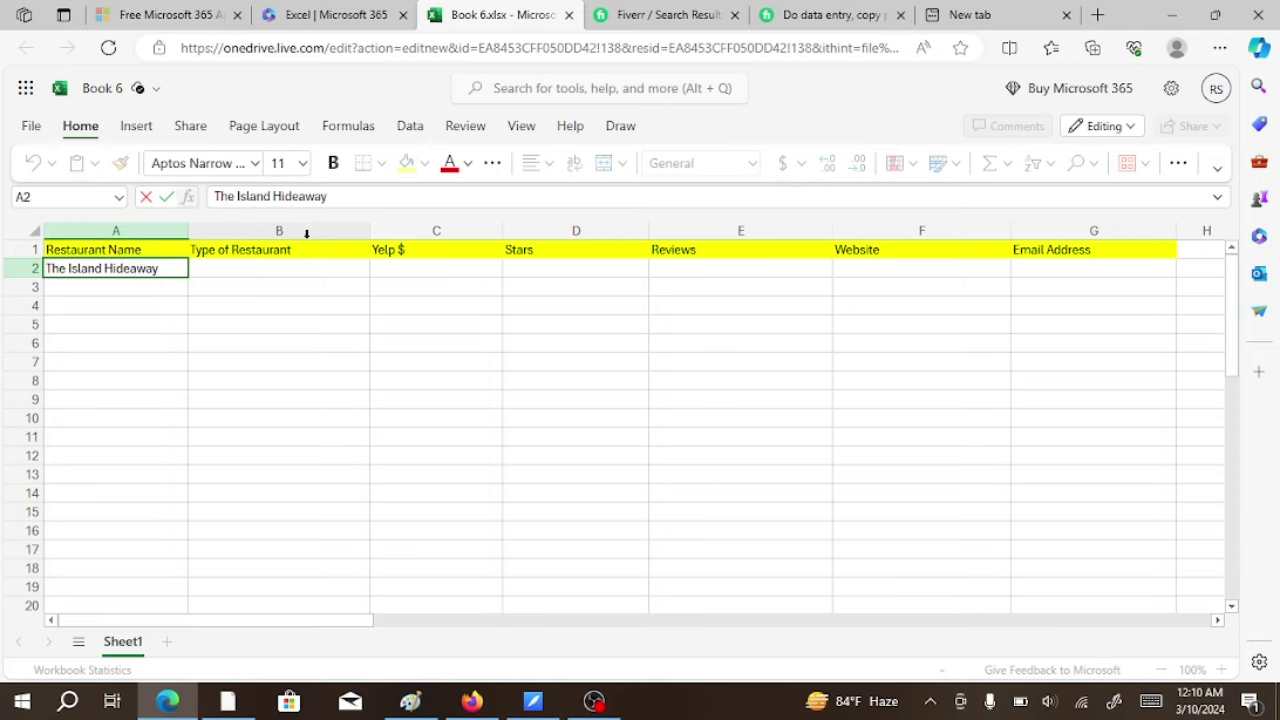
# - Copy the Seafood category from the restaurant's Yelp page into cell B2 under Type of Restaurant, followed by a comma
pyautogui.click(225, 262)
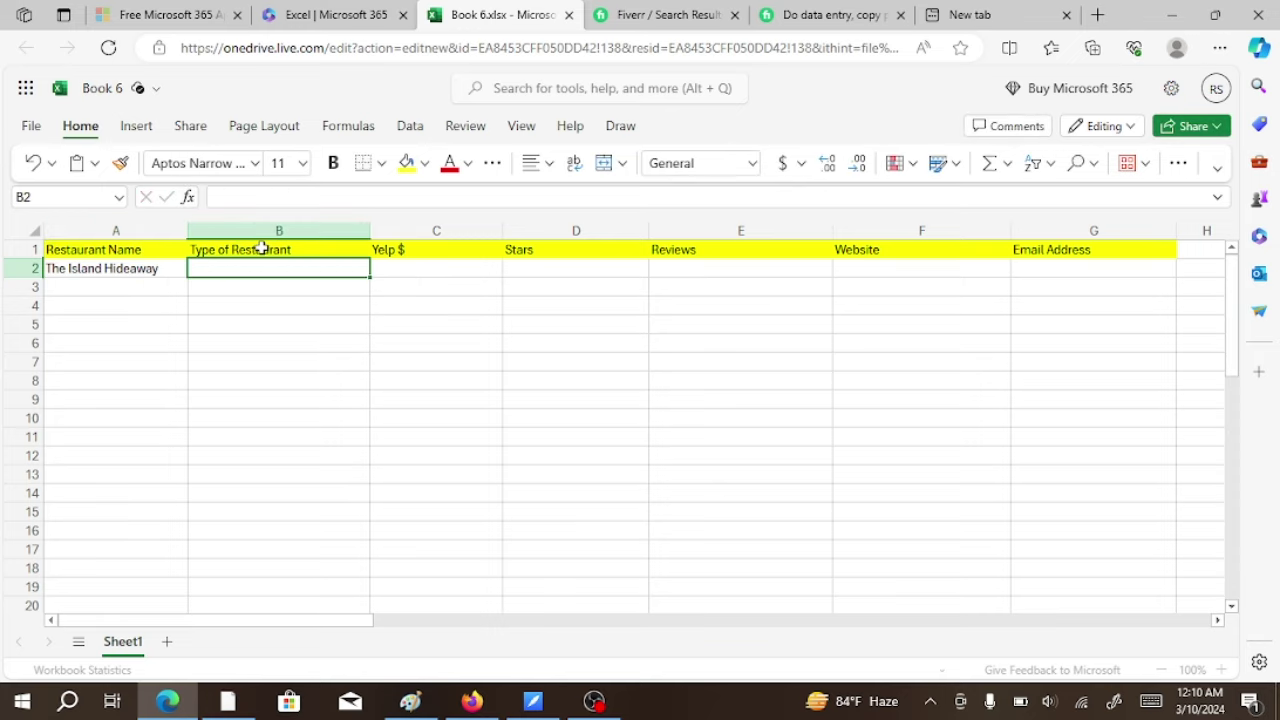
pyautogui.click(471, 700)
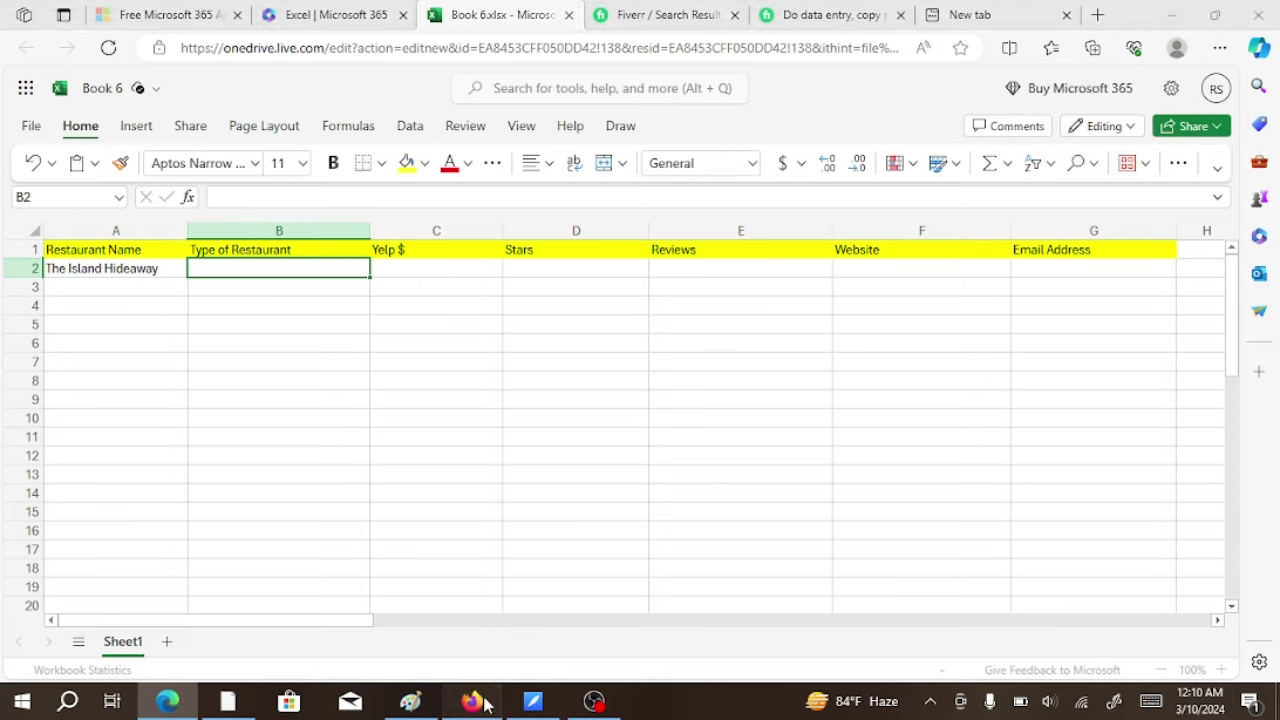
pyautogui.click(430, 628)
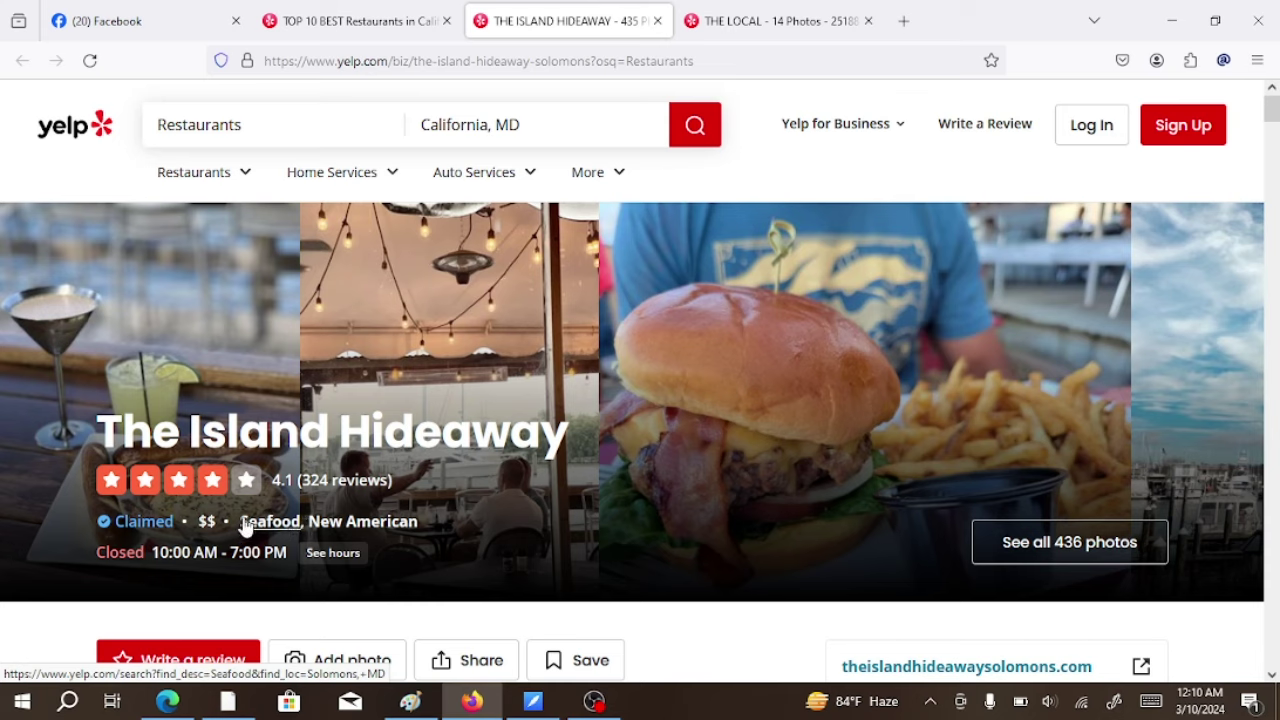
pyautogui.moveTo(247, 530)
pyautogui.mouseDown()
pyautogui.moveTo(238, 521)
pyautogui.moveTo(251, 521)
pyautogui.mouseUp()
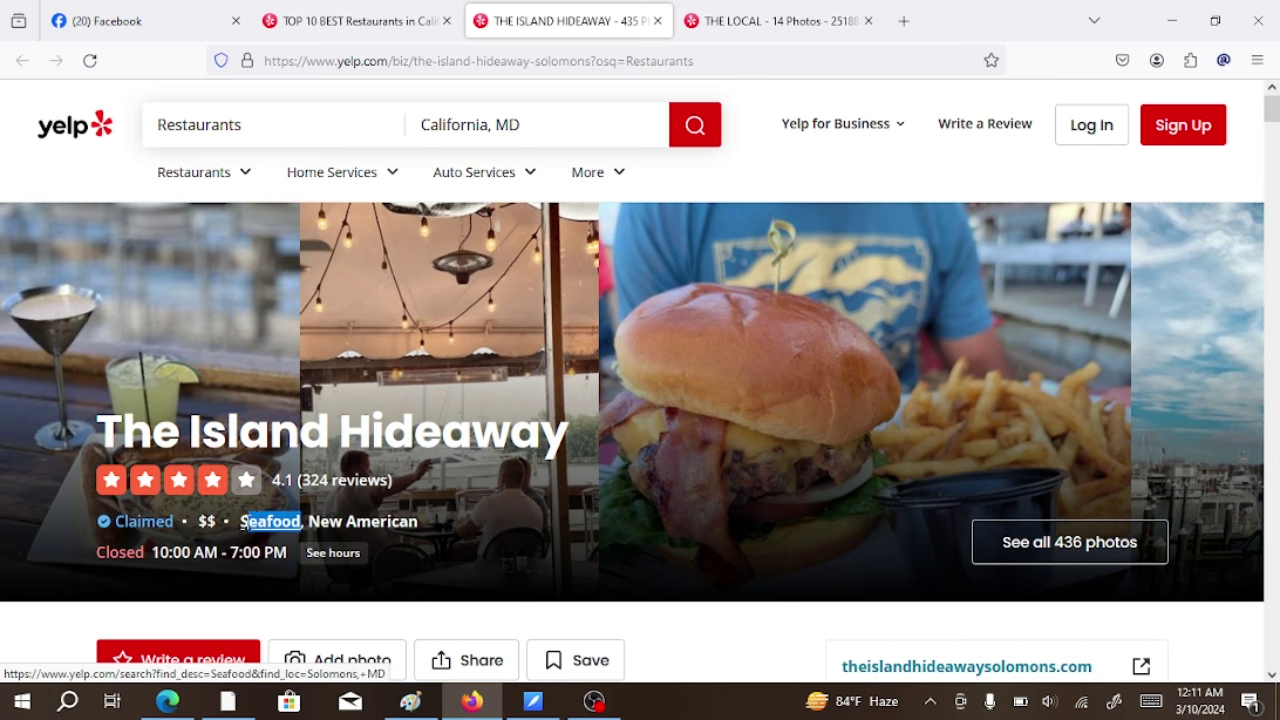
pyautogui.rightClick(246, 522)
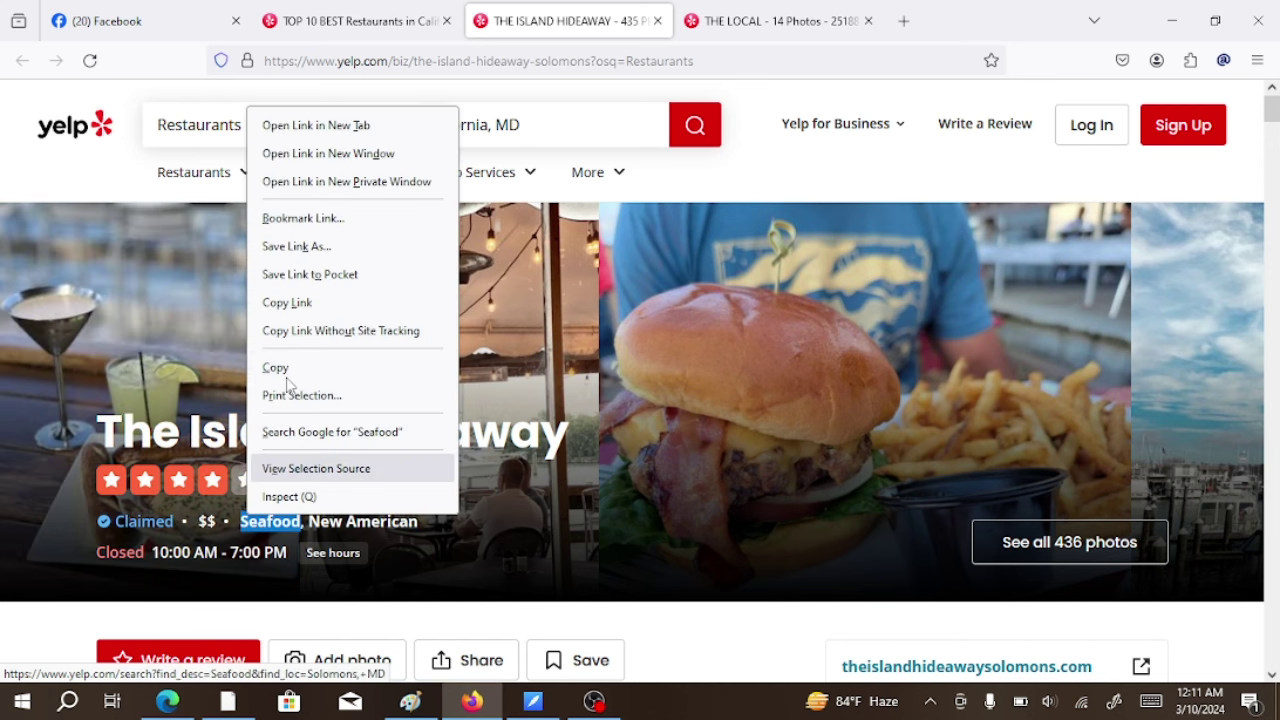
pyautogui.click(305, 368)
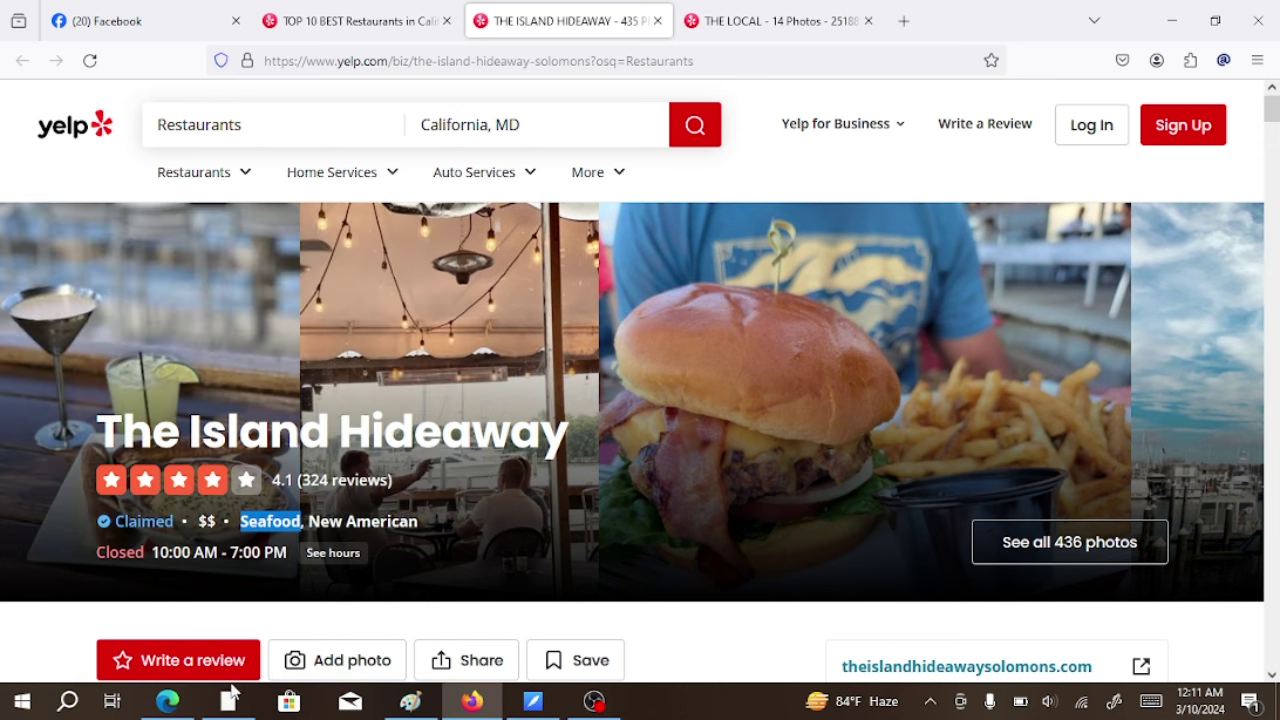
pyautogui.click(170, 702)
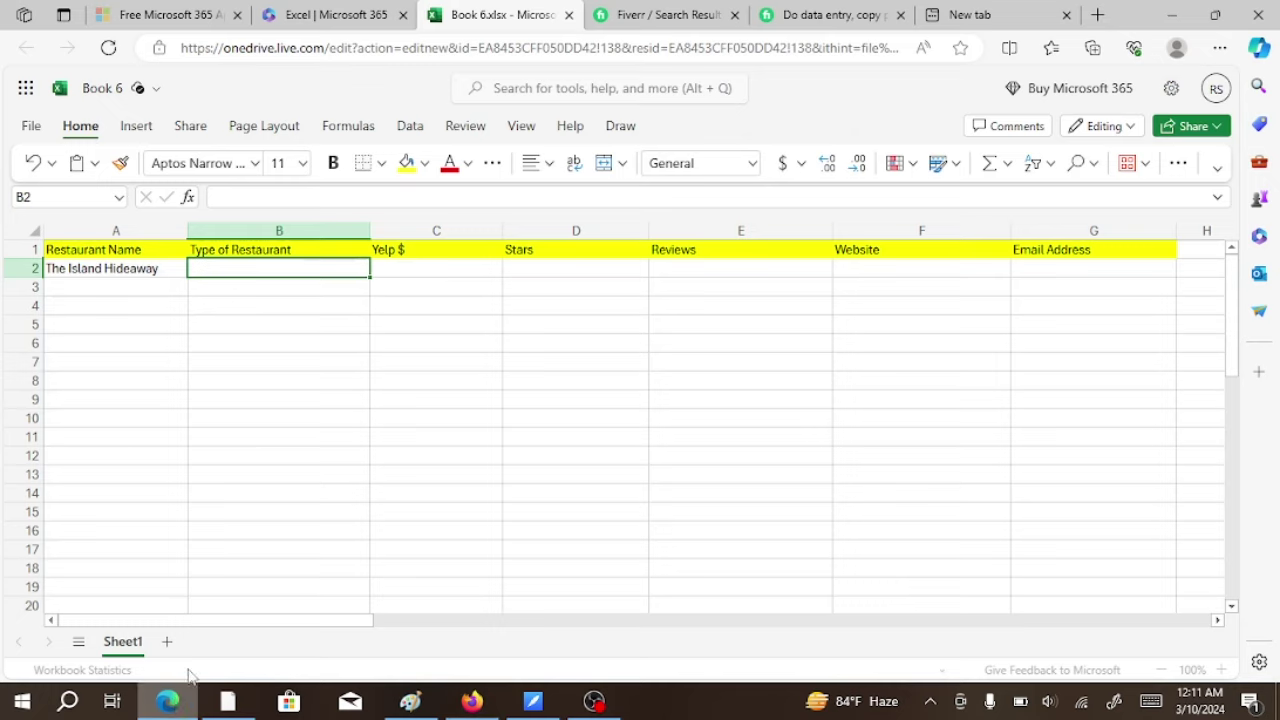
pyautogui.doubleClick(258, 269)
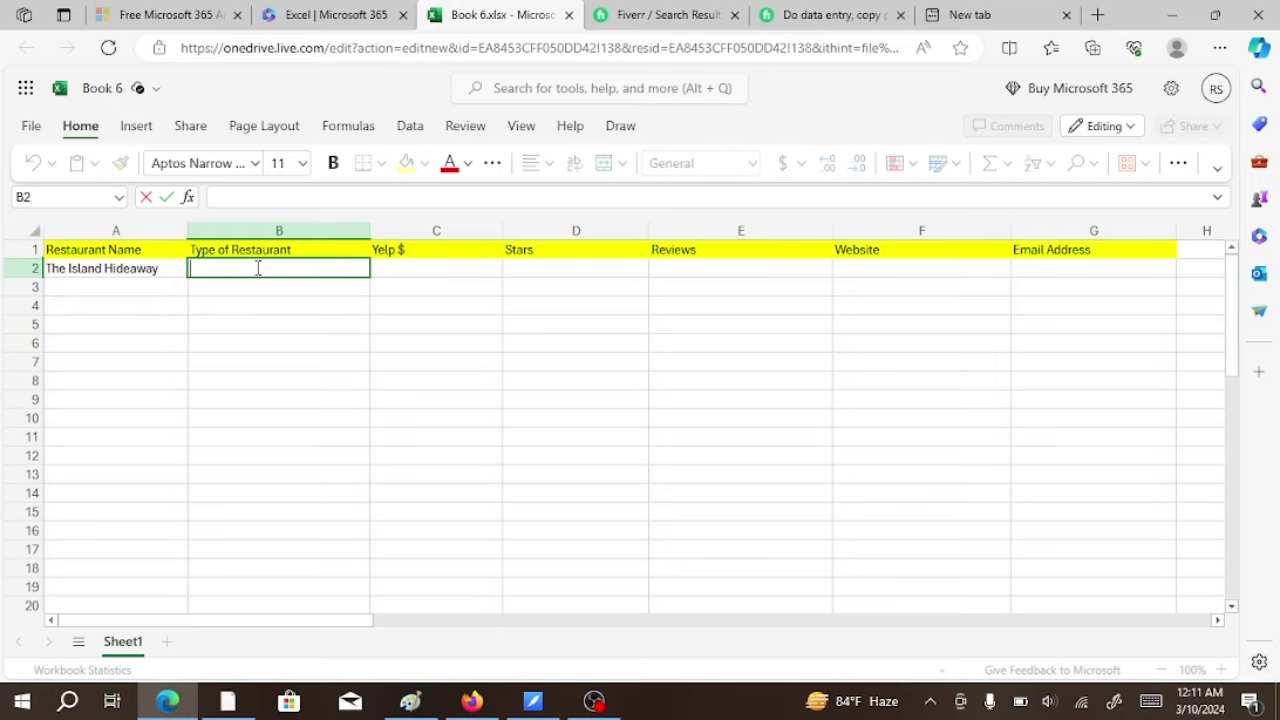
pyautogui.hotkey('ctrl', 'v')
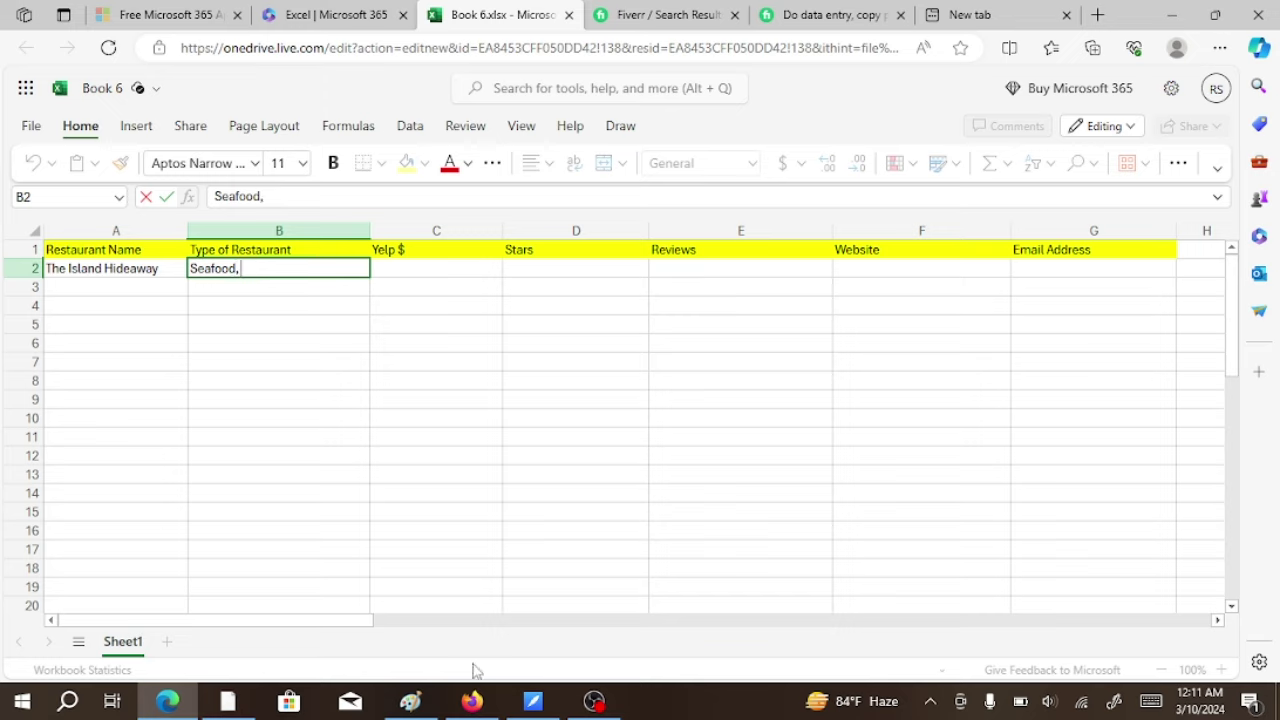
# - Copy the New American category from the Yelp page and append it after "Seafood," in cell B2
pyautogui.click(472, 701)
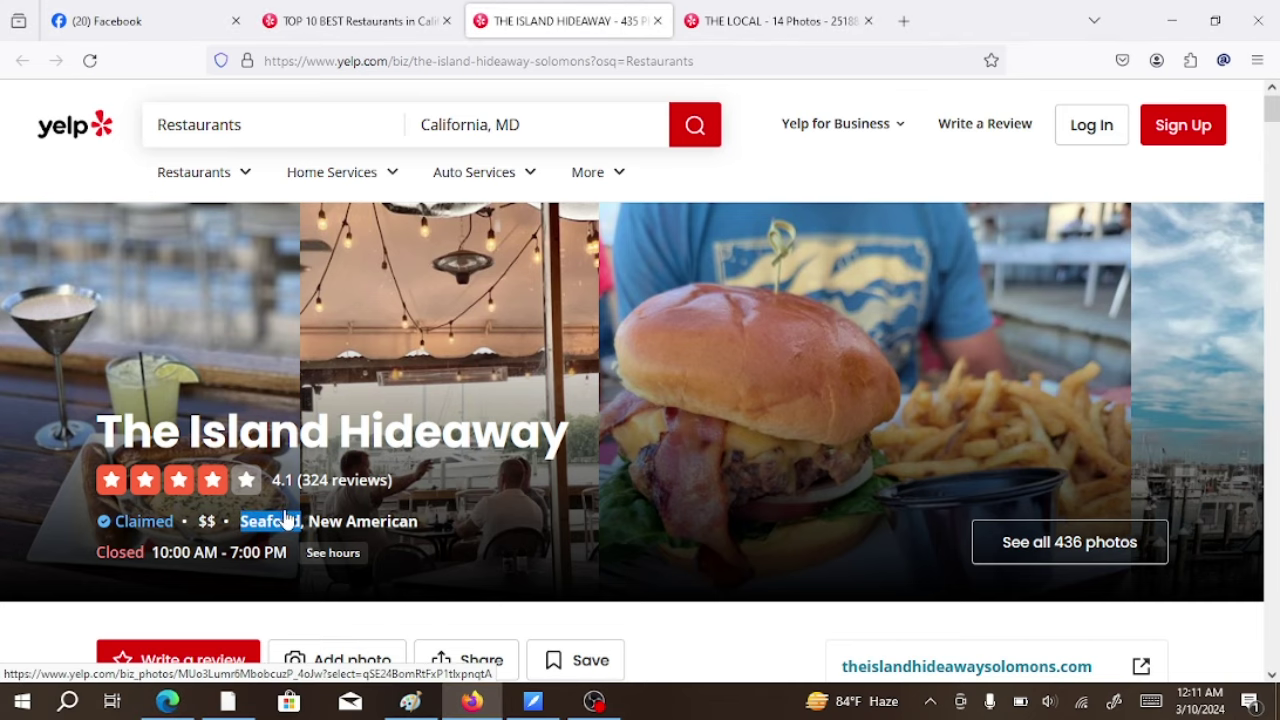
pyautogui.click(422, 525)
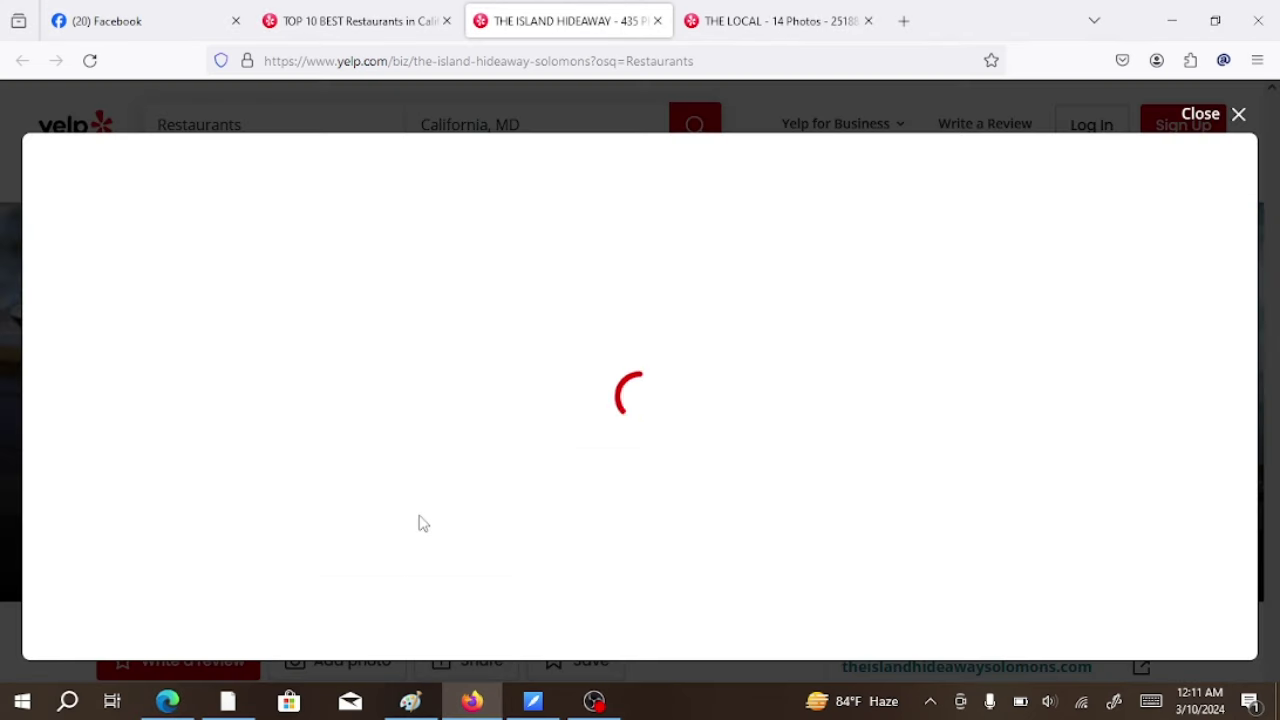
pyautogui.click(1239, 116)
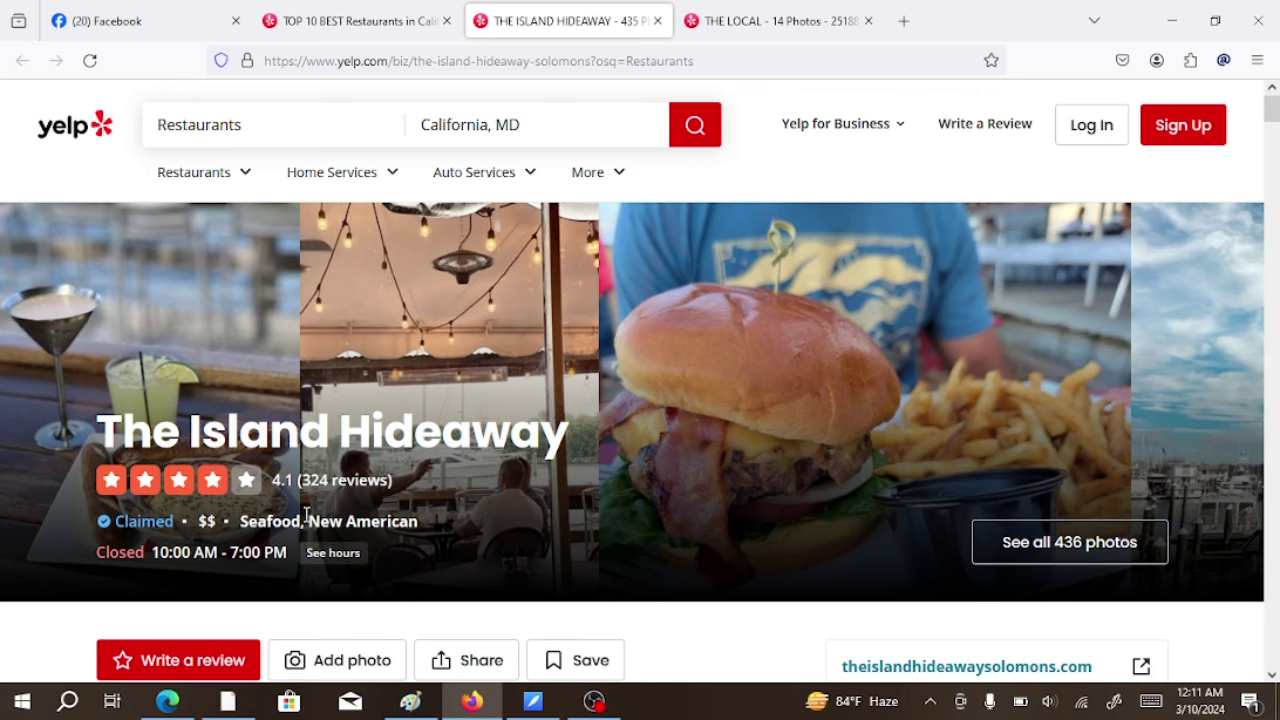
pyautogui.moveTo(306, 516); pyautogui.dragTo(415, 530)
pyautogui.keyDown('ctrl'); pyautogui.click(405, 526); pyautogui.keyUp('ctrl')
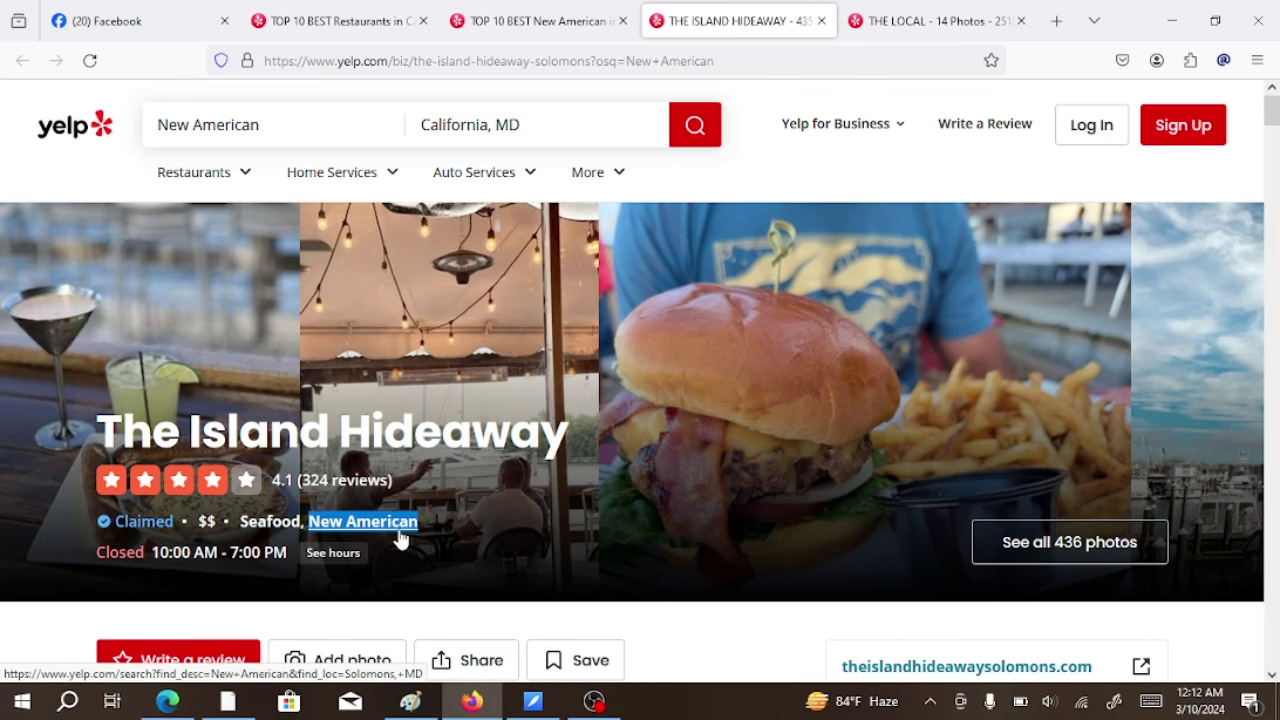
pyautogui.rightClick(410, 522)
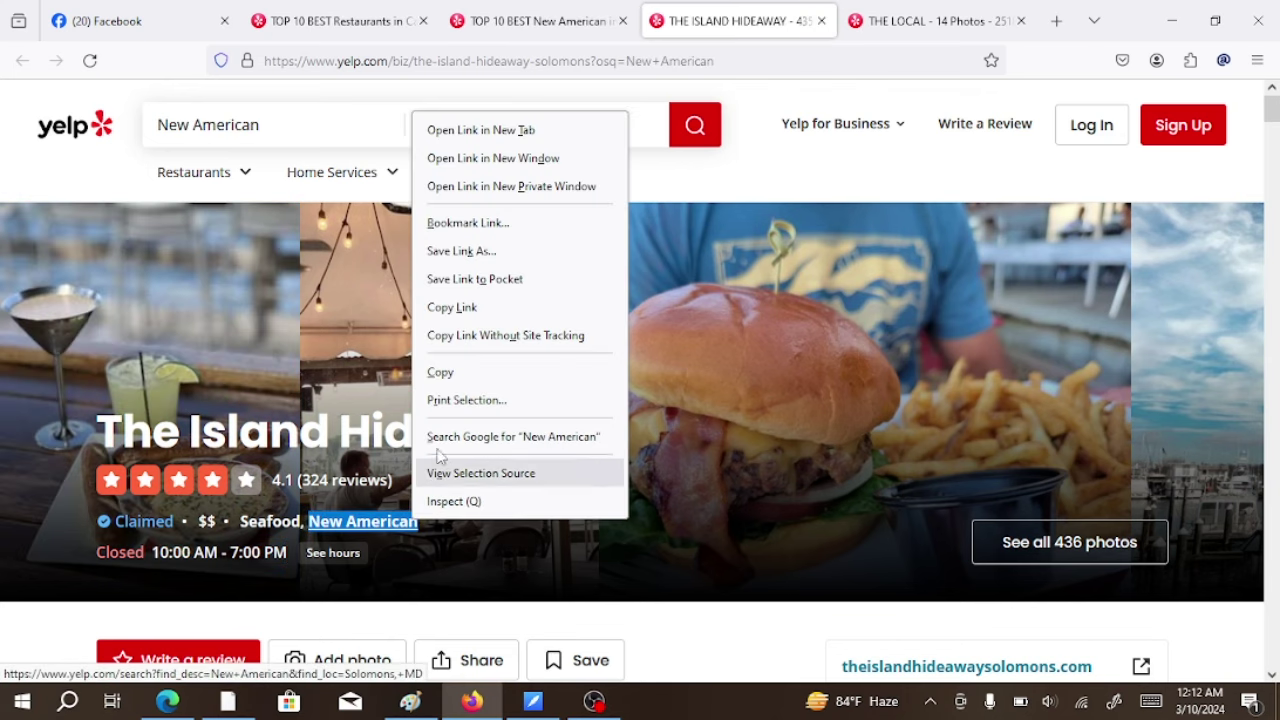
pyautogui.click(460, 375)
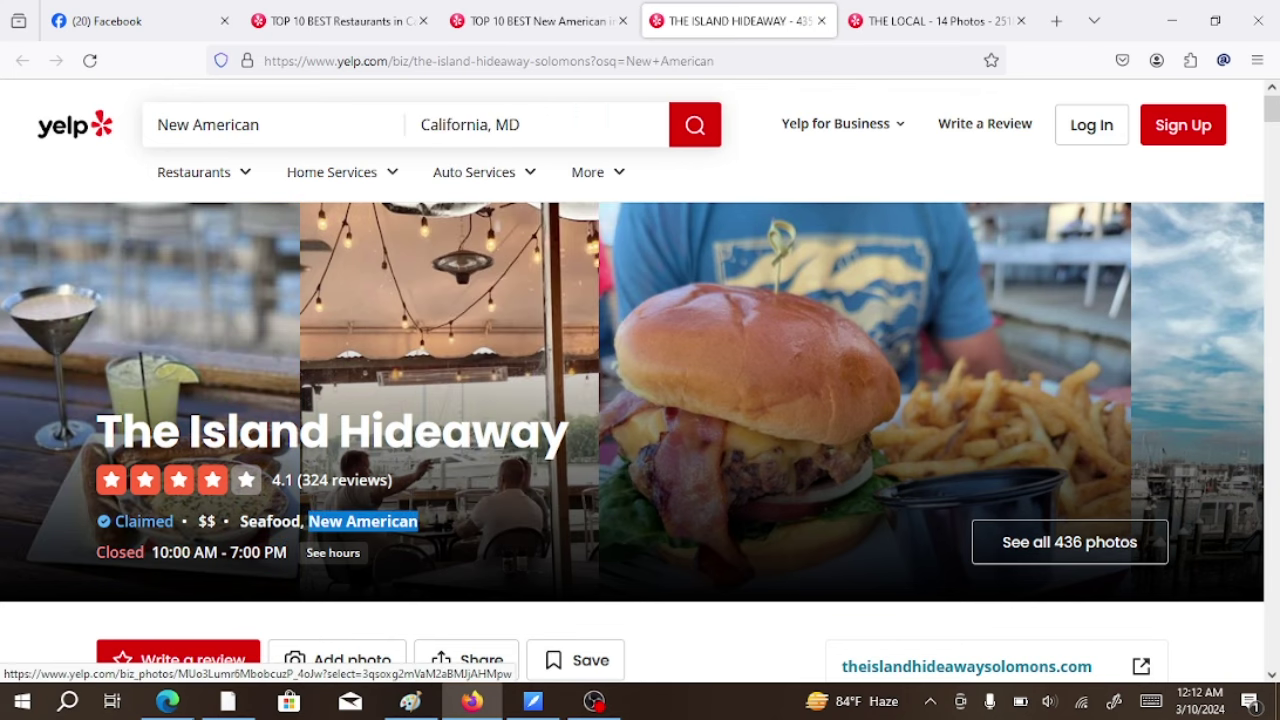
pyautogui.click(163, 701)
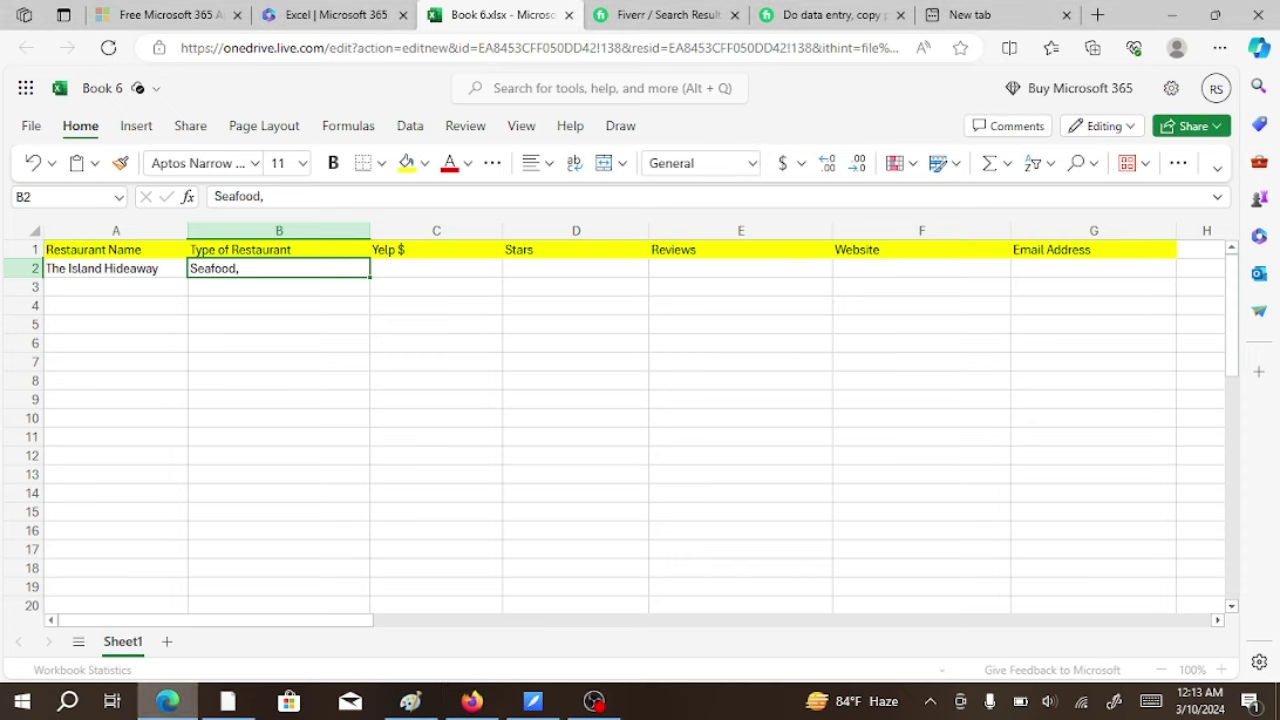
pyautogui.doubleClick(316, 271)
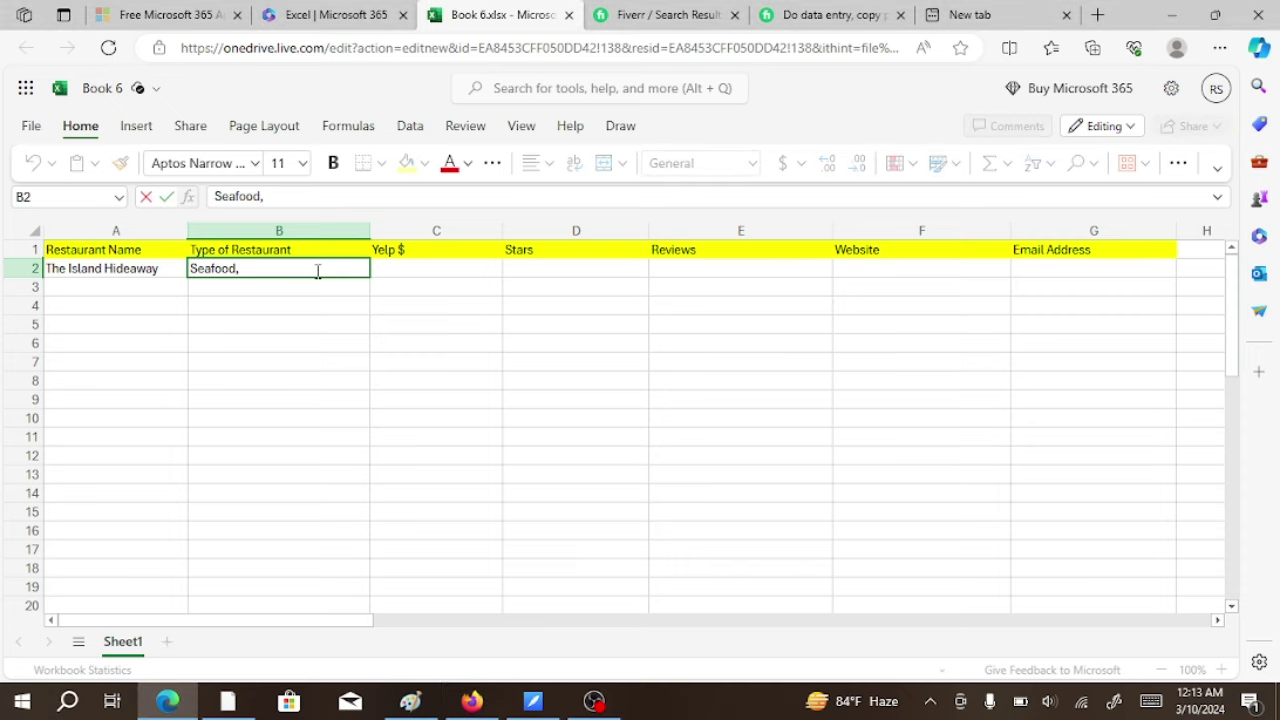
pyautogui.hotkey('ctrl', 'v')
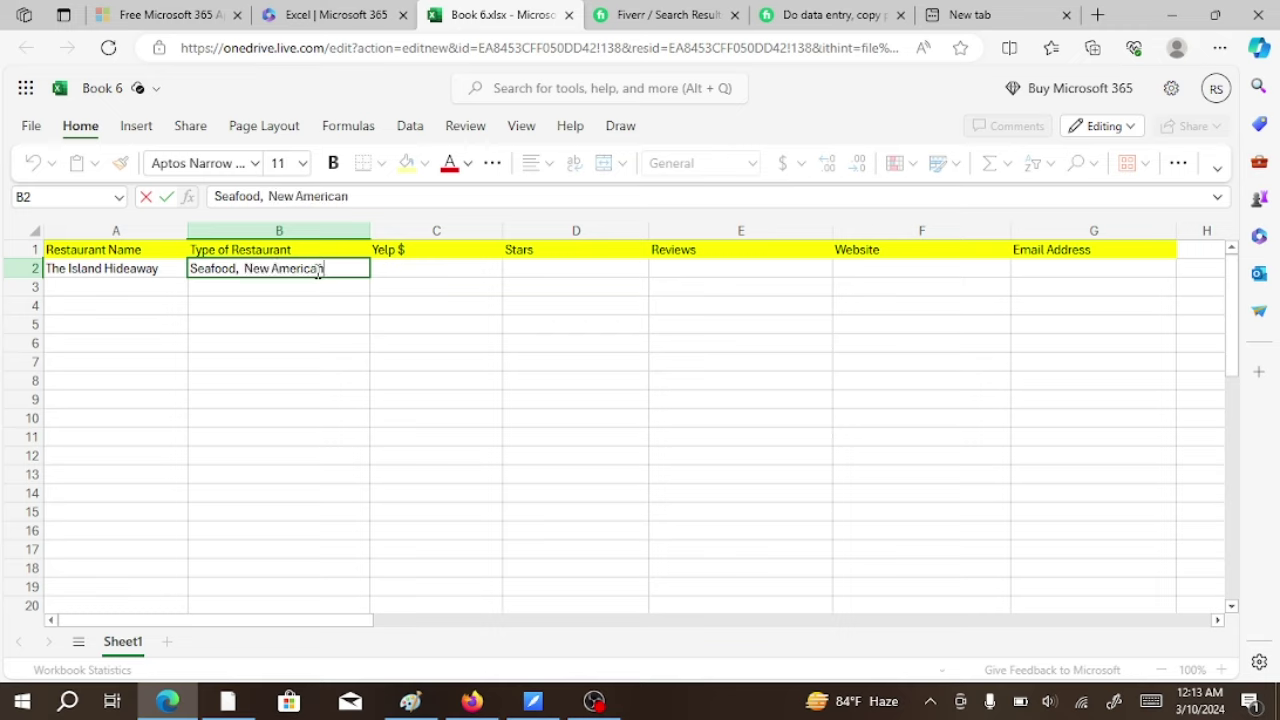
# - Copy the $$ price level from the restaurant's Yelp page into cell C2 under Yelp $ in the Book 6 workbook
pyautogui.click(426, 262)
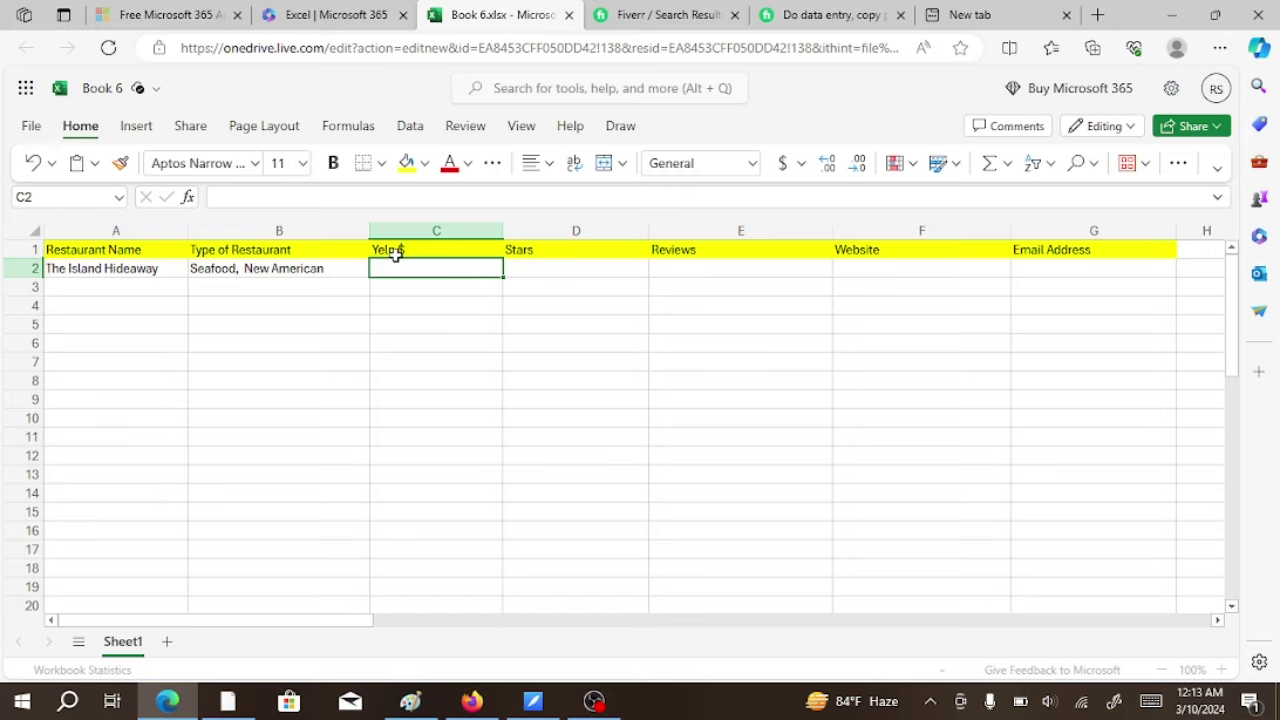
pyautogui.click(474, 700)
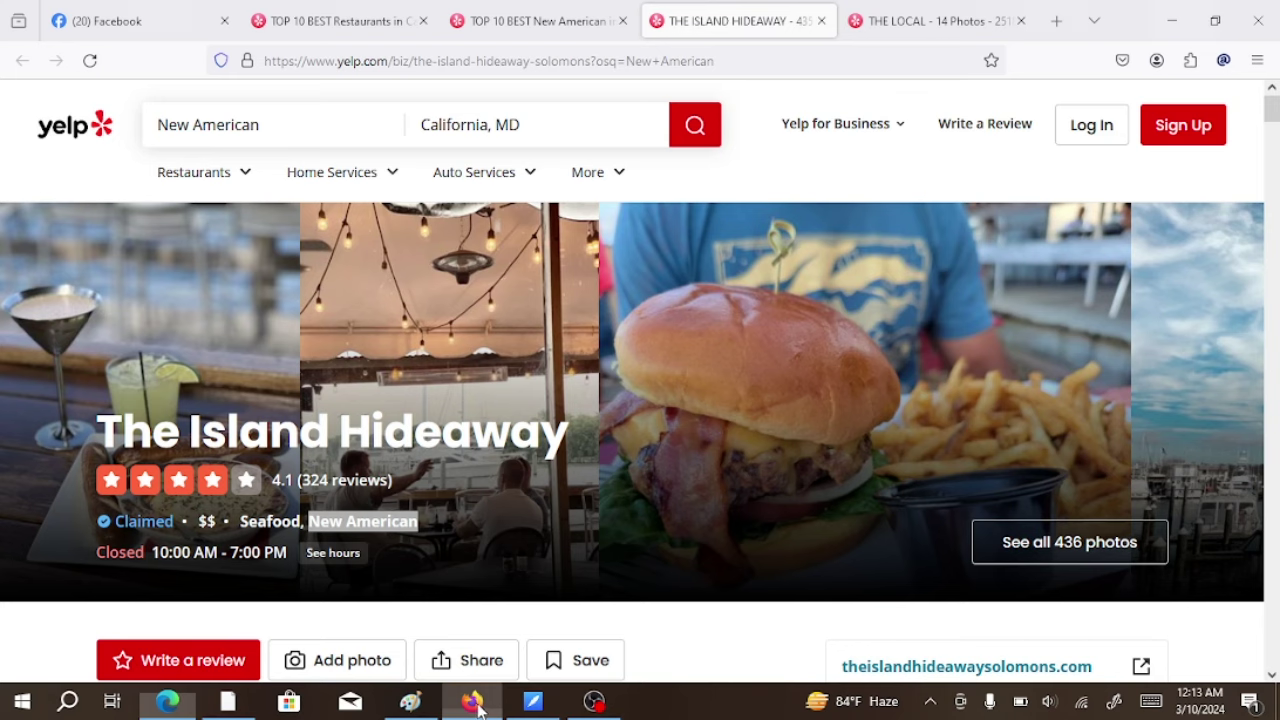
pyautogui.click(437, 611)
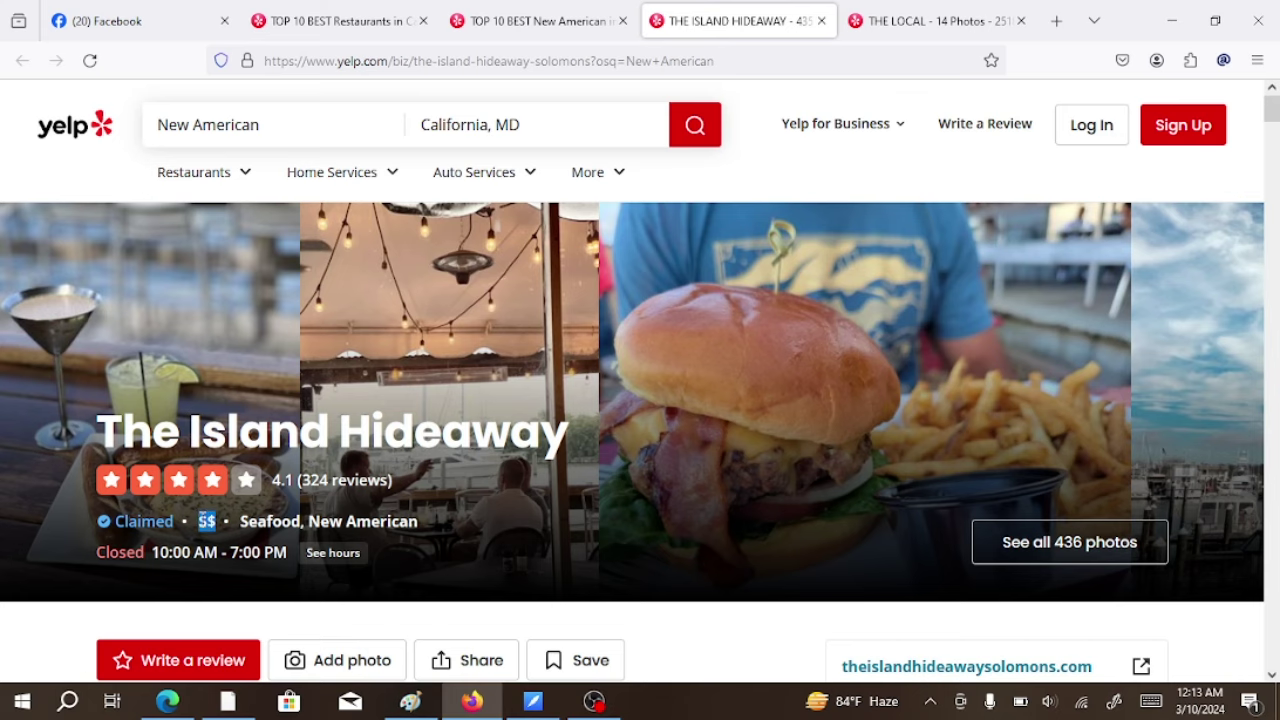
pyautogui.rightClick(210, 514)
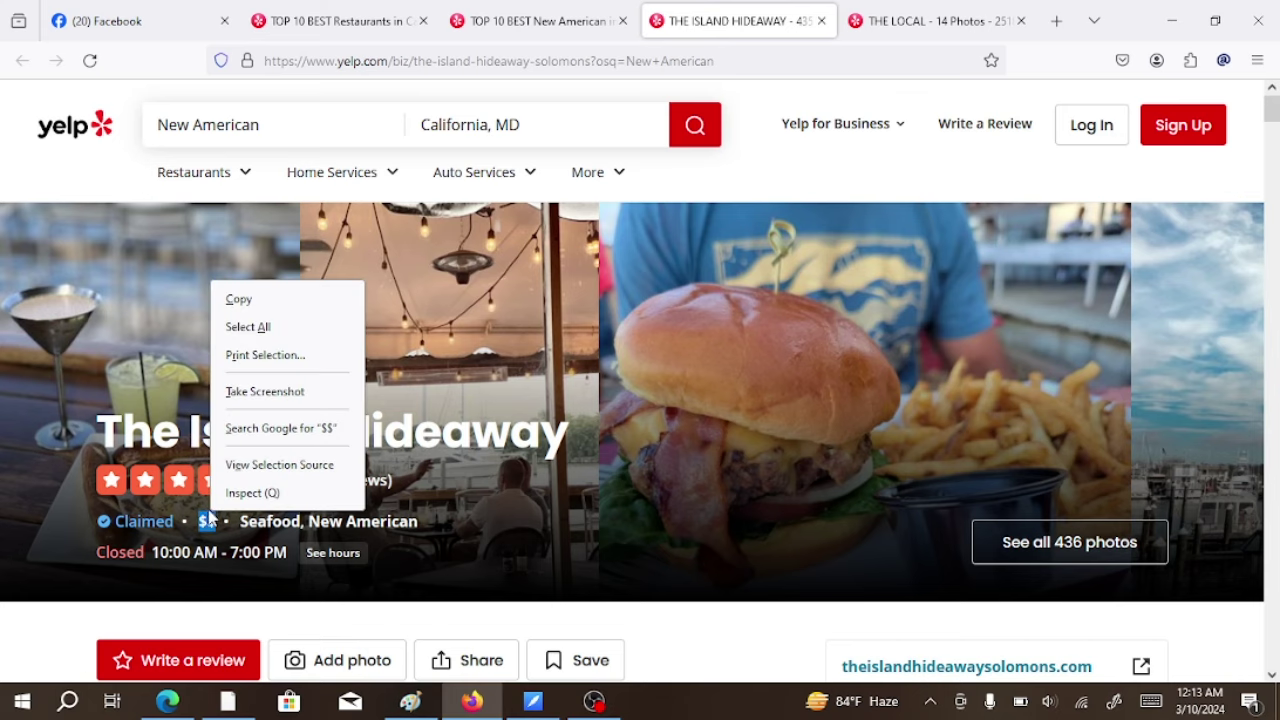
pyautogui.click(277, 295)
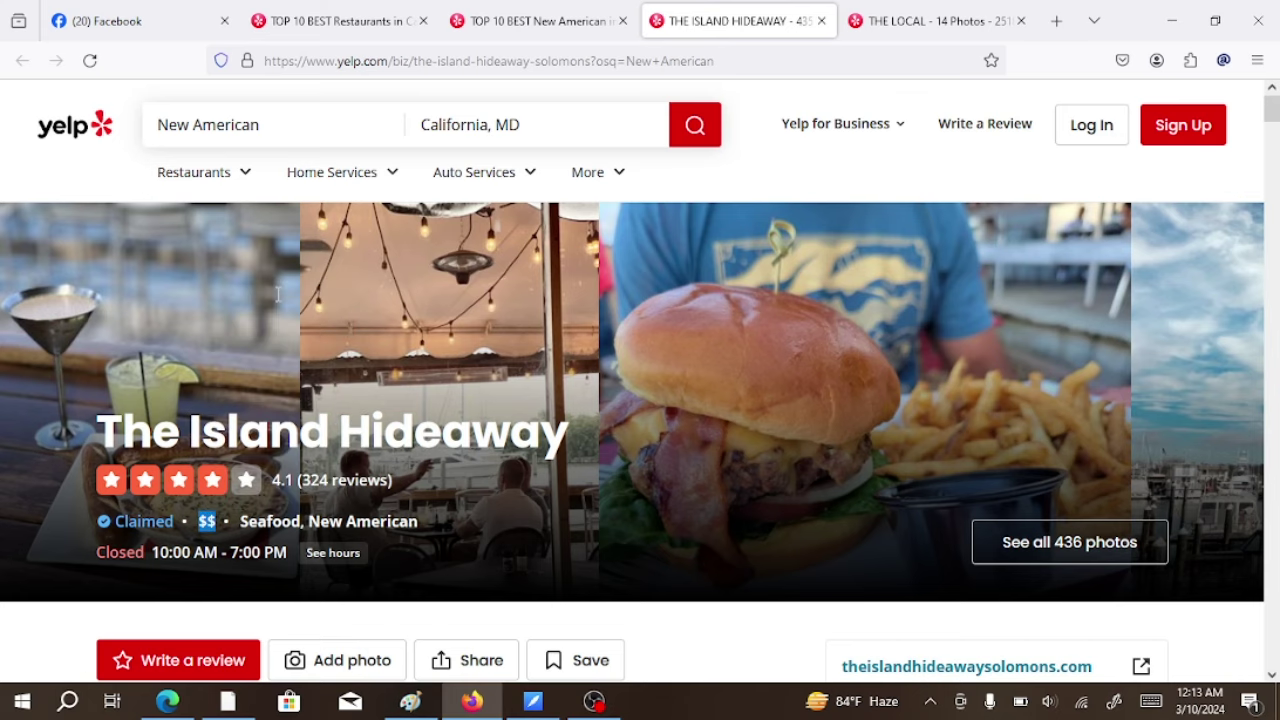
pyautogui.click(167, 700)
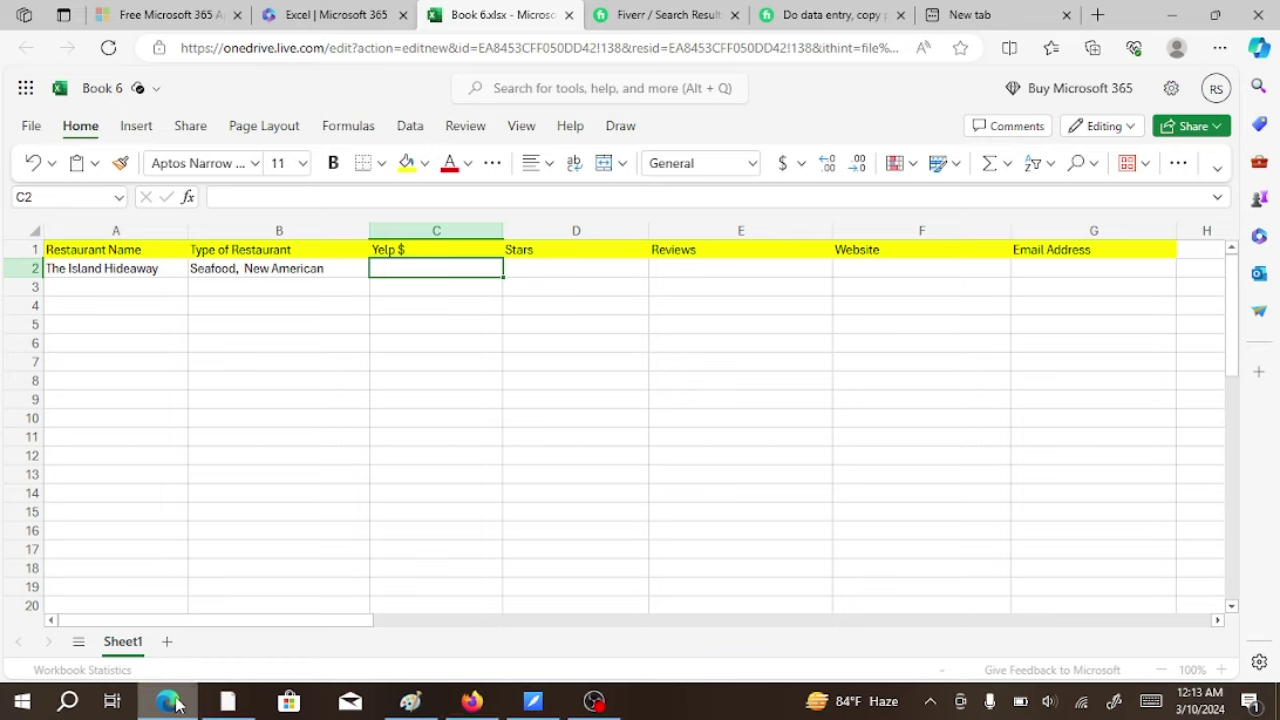
pyautogui.doubleClick(427, 270)
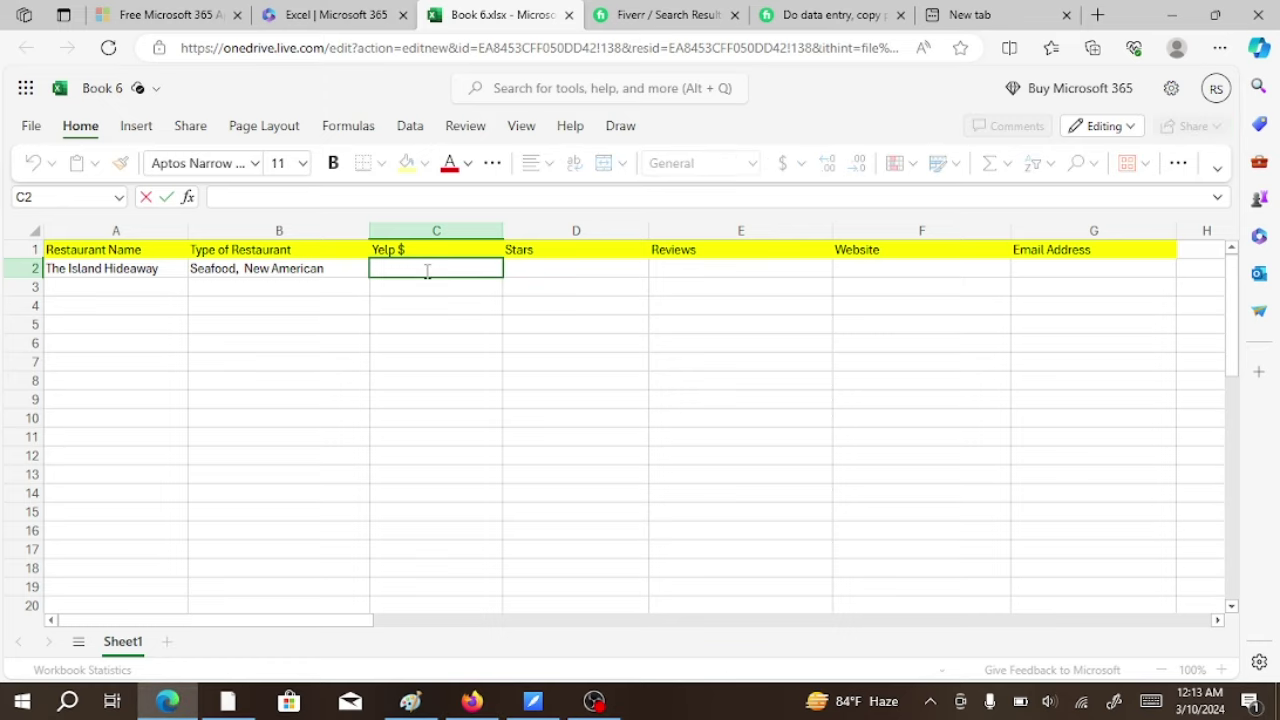
pyautogui.hotkey('ctrl', 'v')
# - Enter the 4.1 rating from the restaurant's Yelp page into cell D2 under Stars
pyautogui.click(529, 268)
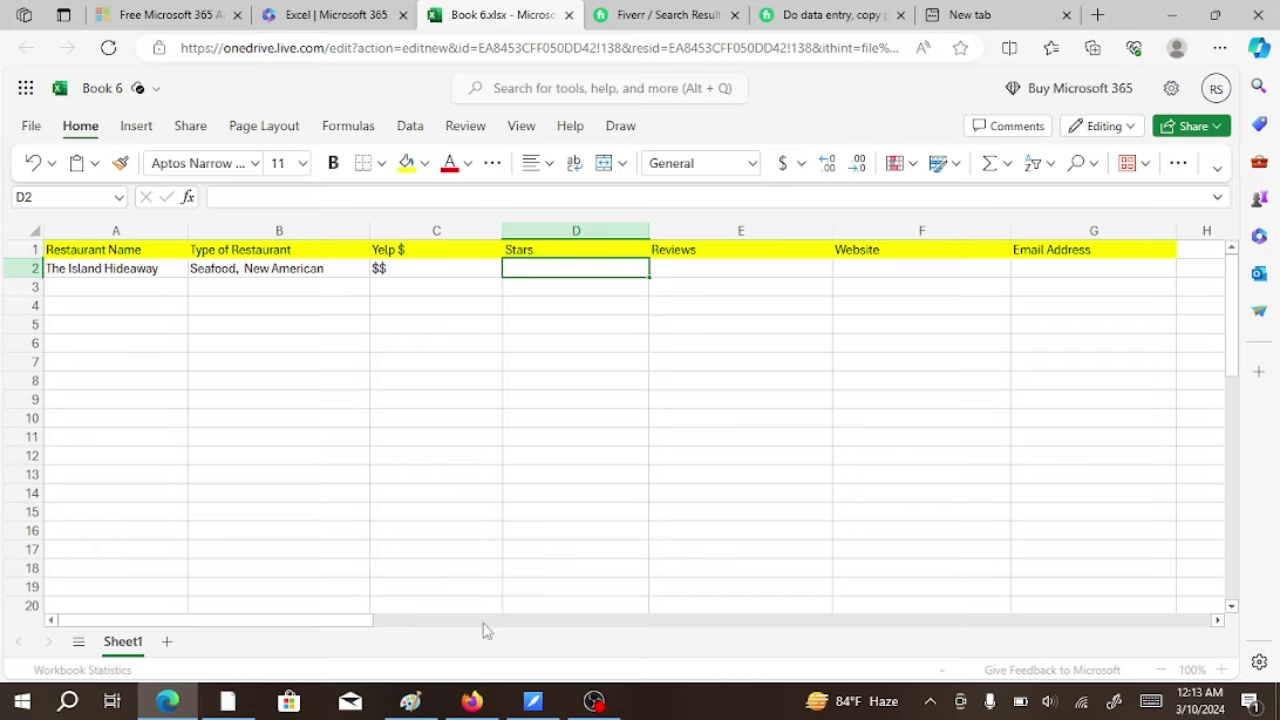
pyautogui.click(472, 701)
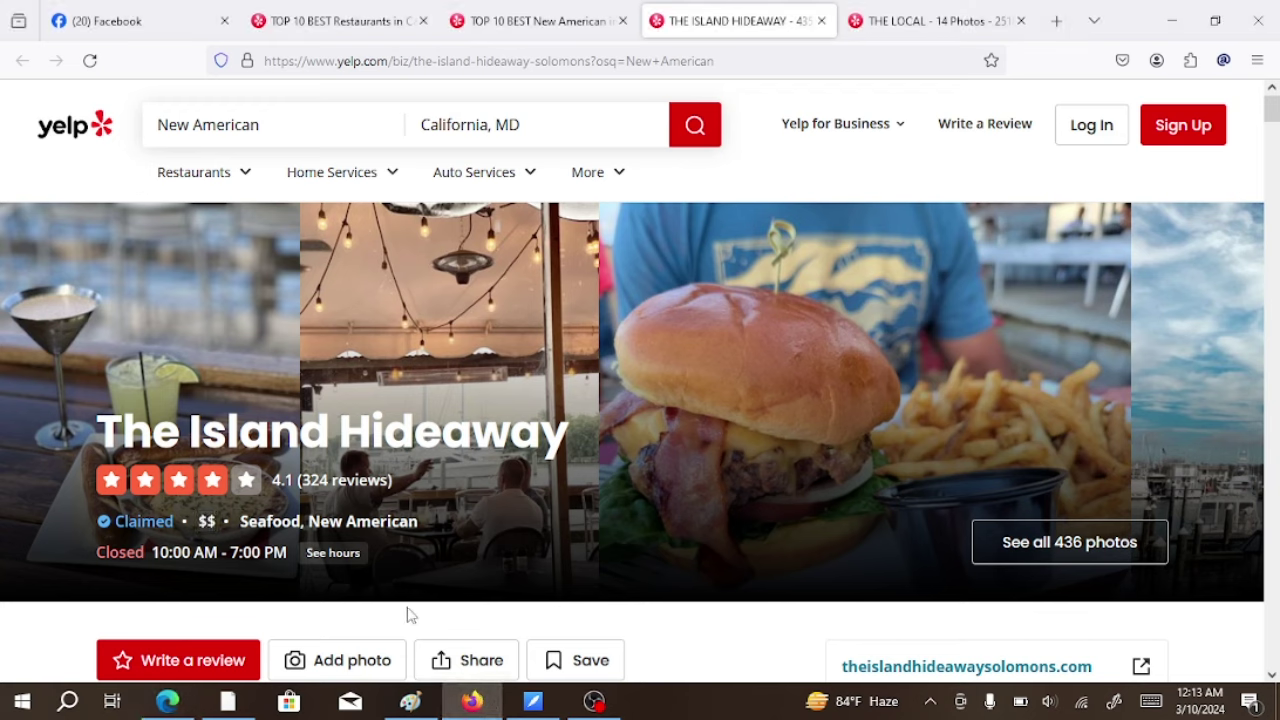
pyautogui.rightClick(276, 480)
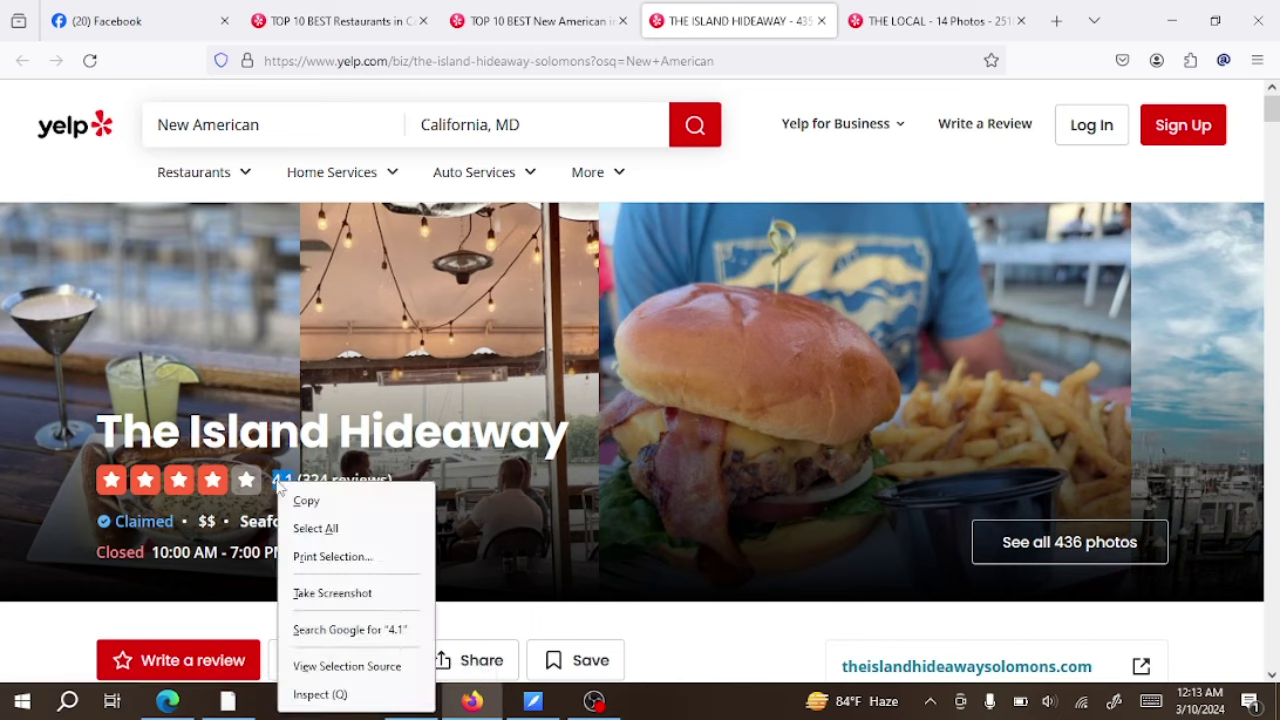
pyautogui.click(300, 502)
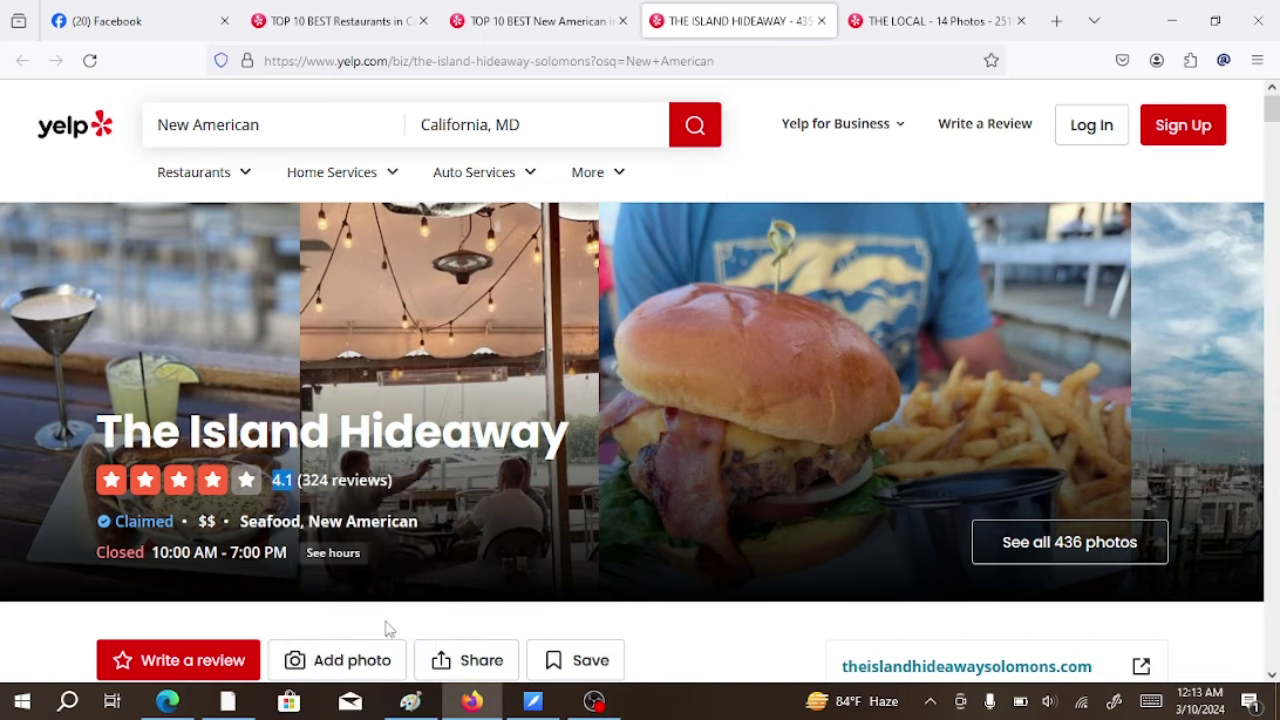
pyautogui.click(172, 704)
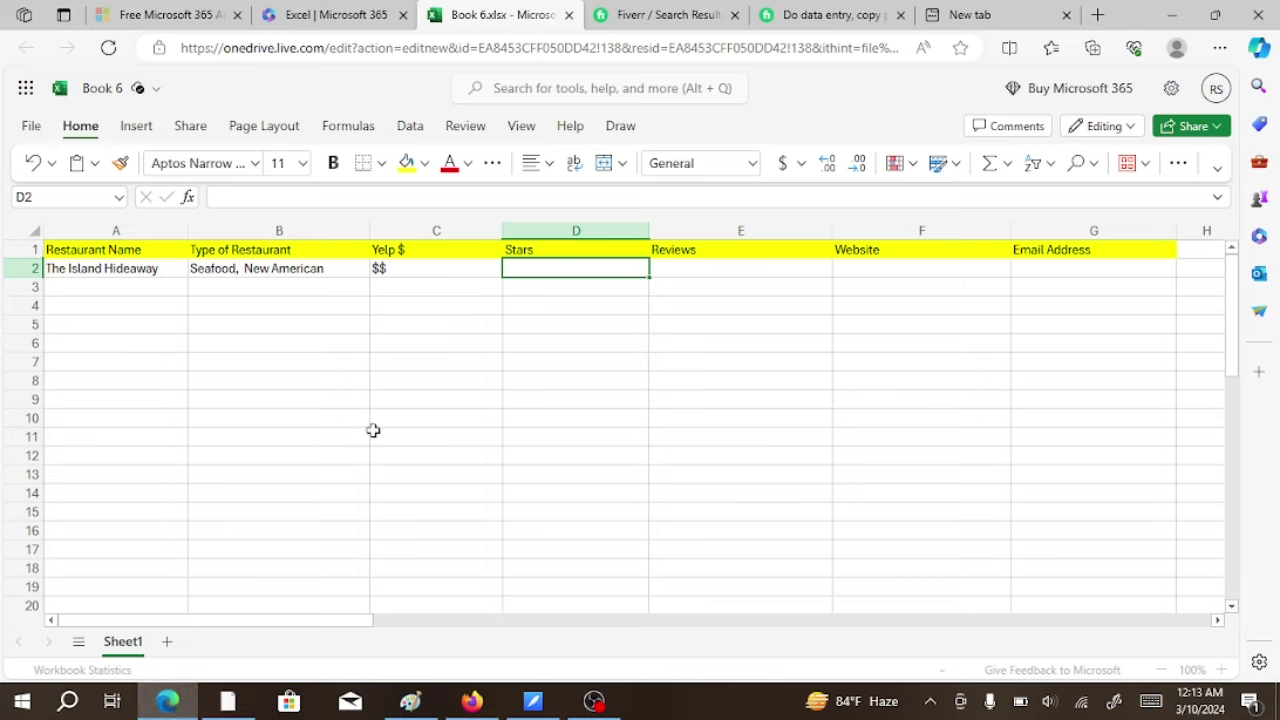
pyautogui.doubleClick(543, 268)
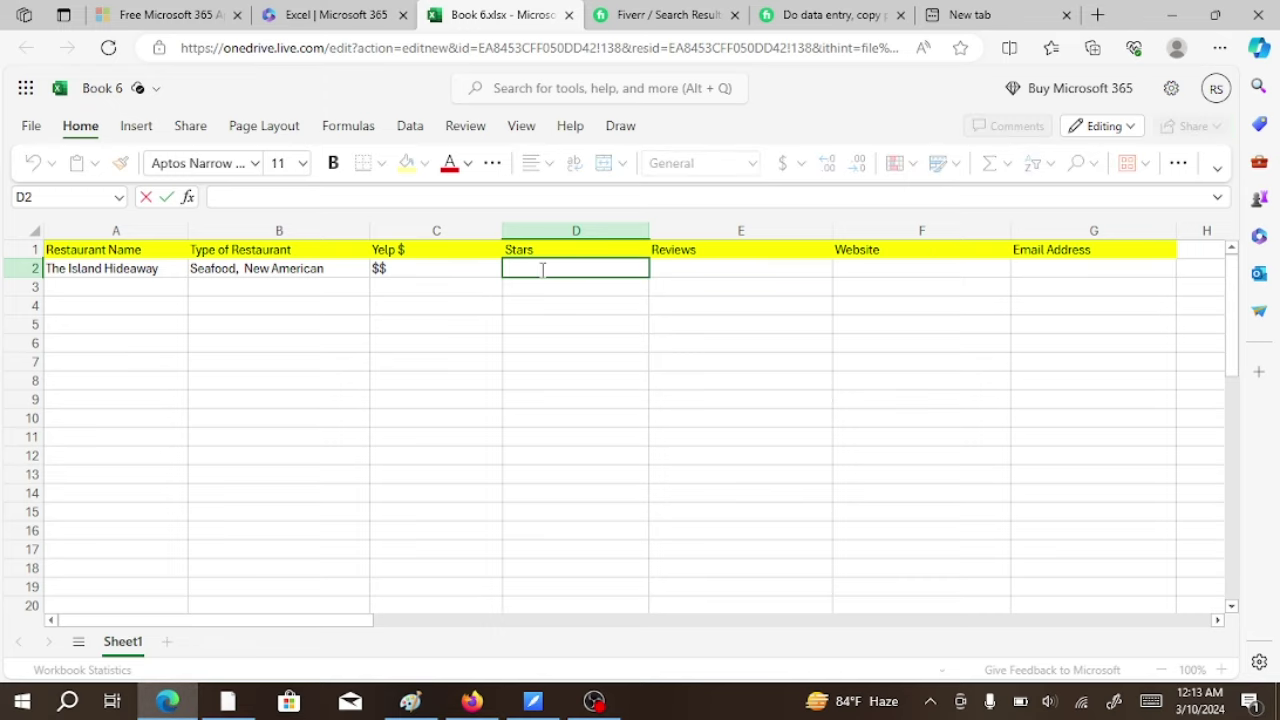
pyautogui.write('4.1')
# - Copy the header text containing "324 reviews" from the restaurant's Yelp page into cell E2 under Reviews in the workbook
pyautogui.click(472, 702)
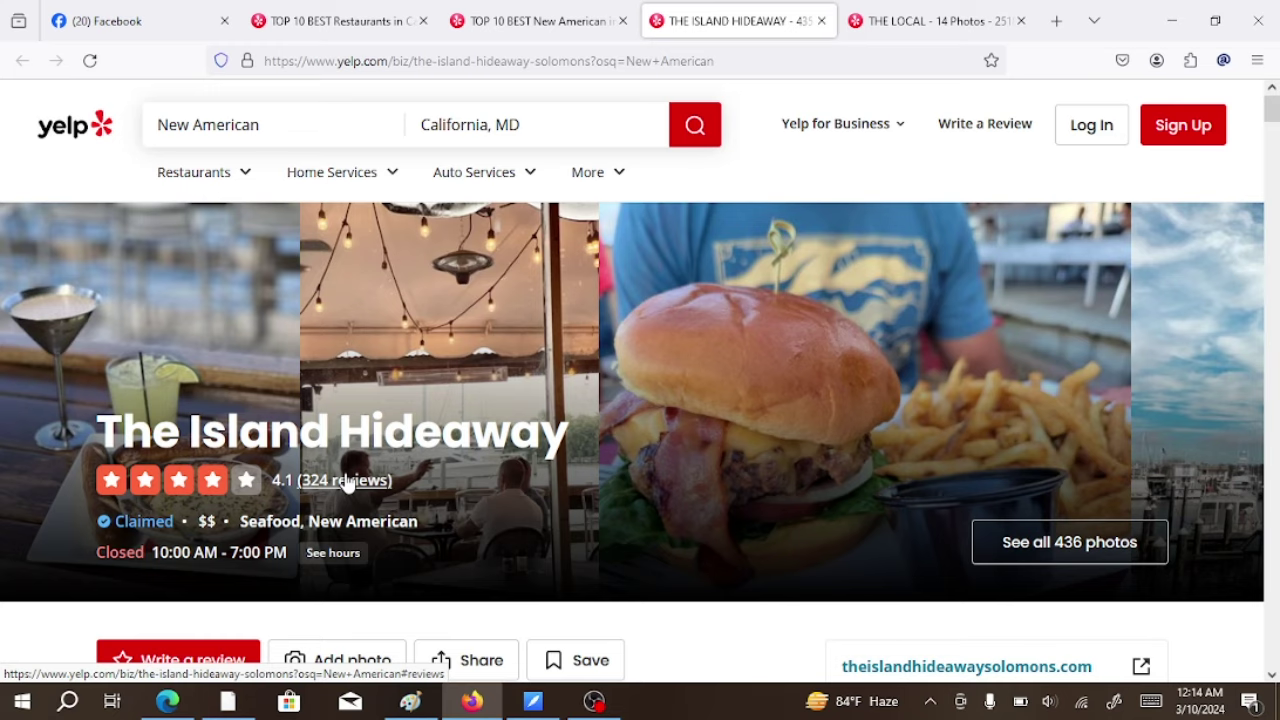
pyautogui.scroll(-10, 350, 490)
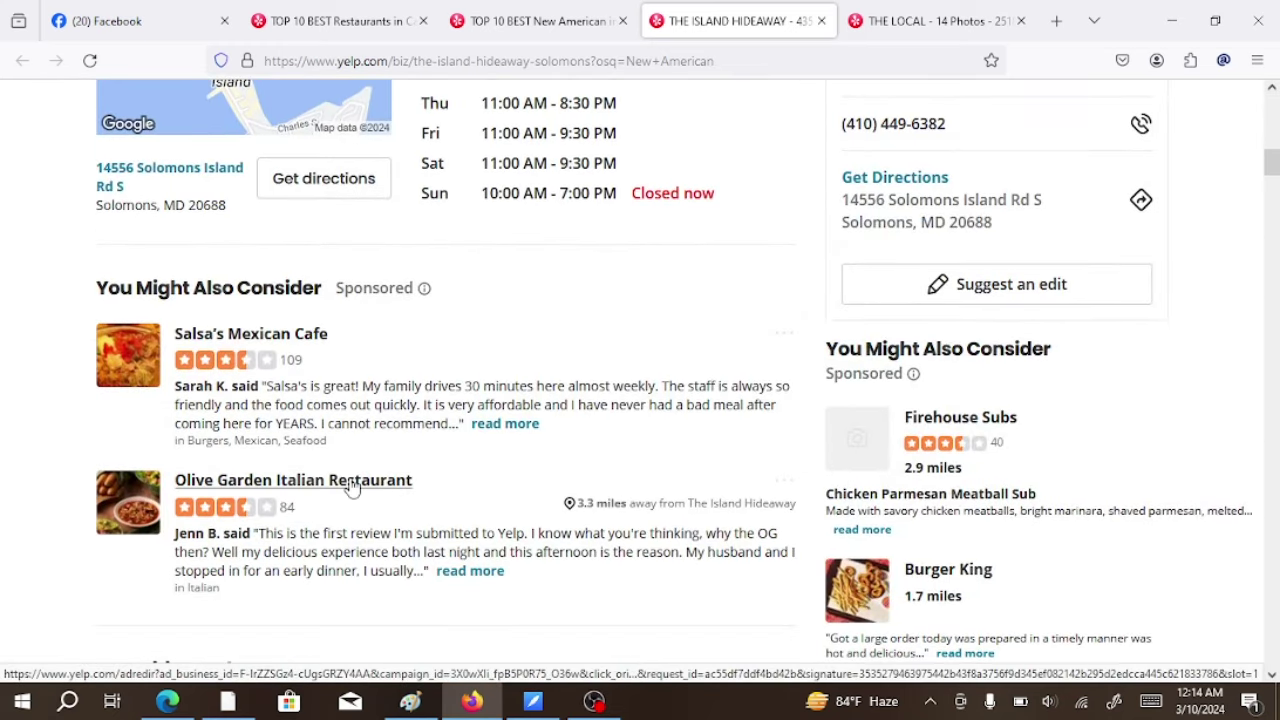
pyautogui.scroll(9, 350, 485)
pyautogui.scroll(-15, 350, 486)
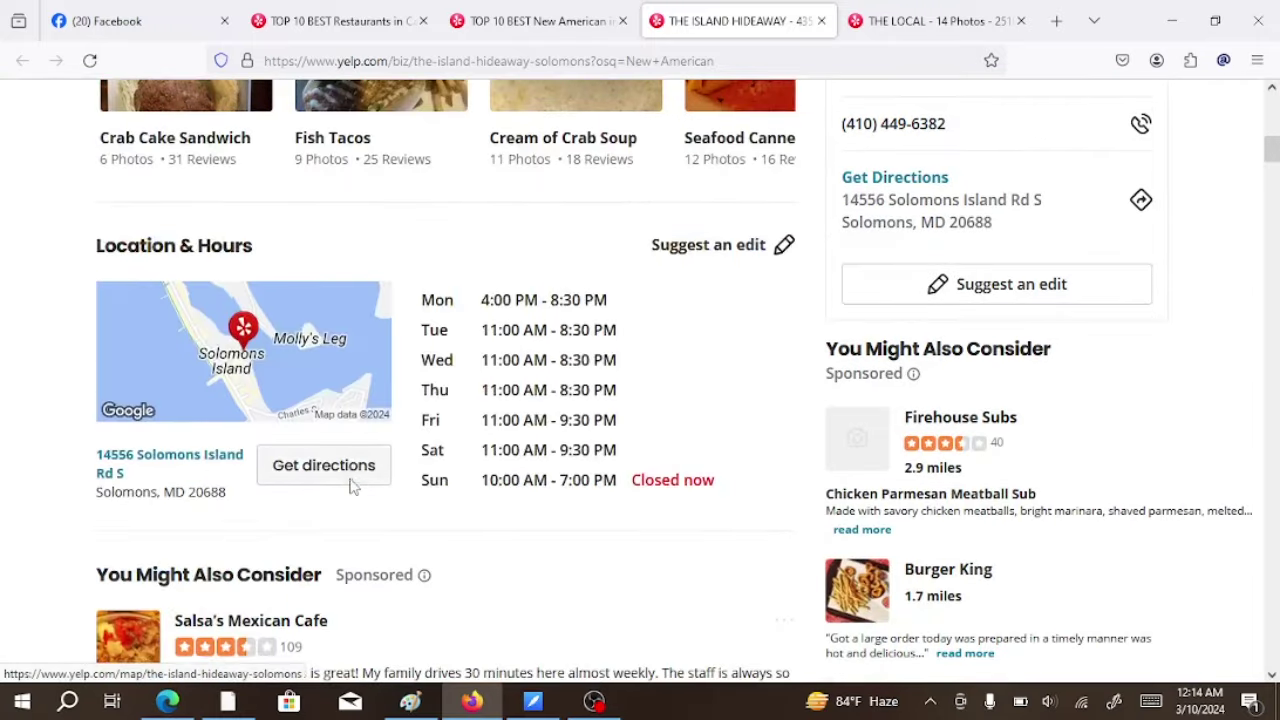
pyautogui.scroll(8, 350, 487)
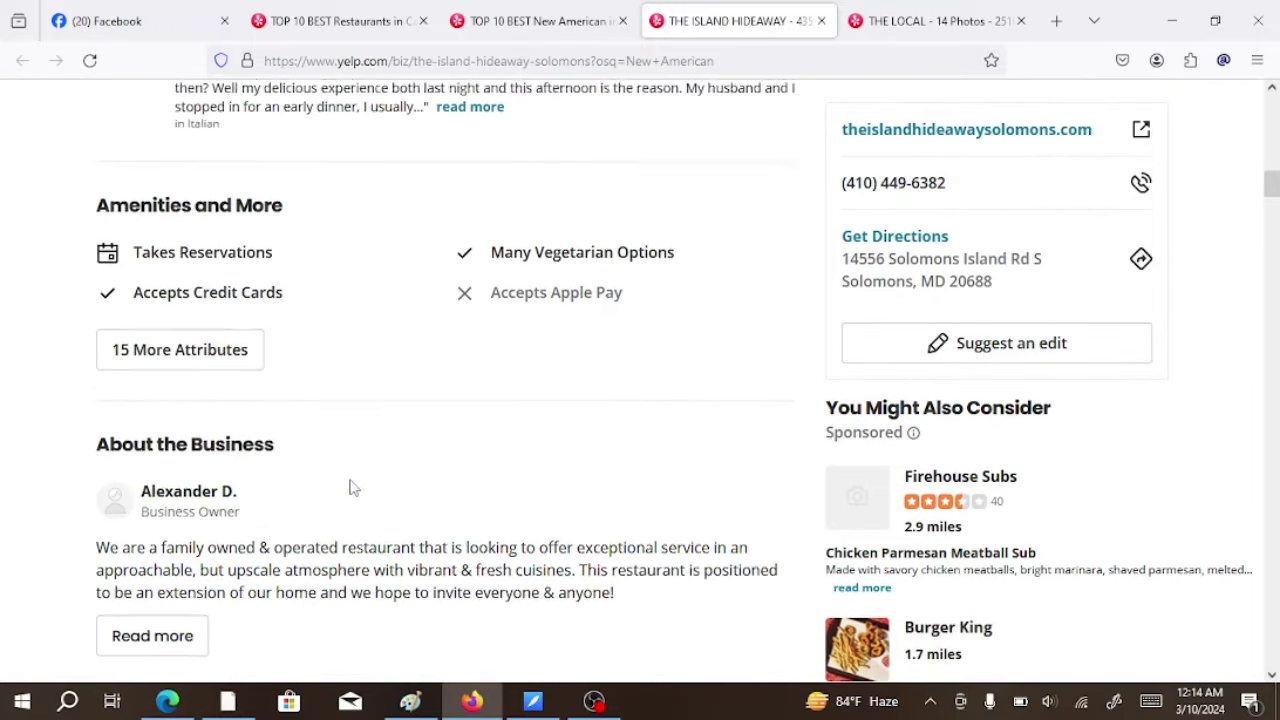
pyautogui.scroll(6, 350, 487)
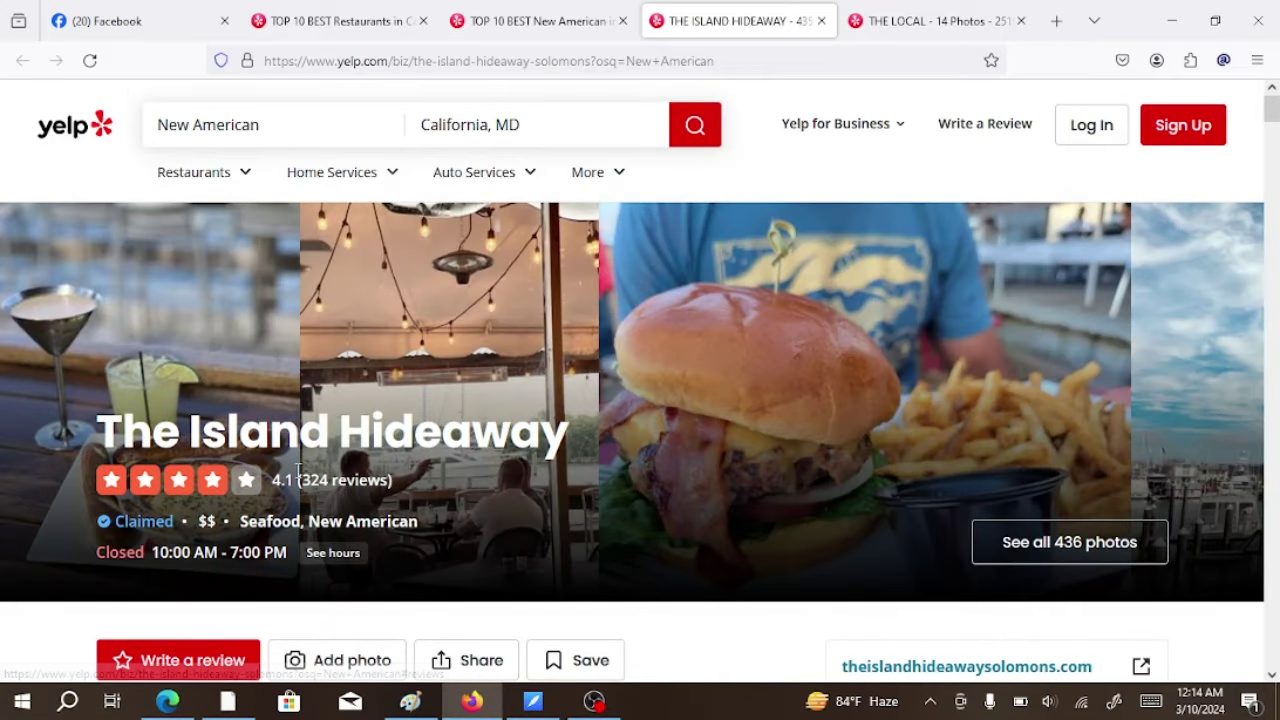
pyautogui.moveTo(298, 480); pyautogui.dragTo(380, 547)
pyautogui.click(377, 623)
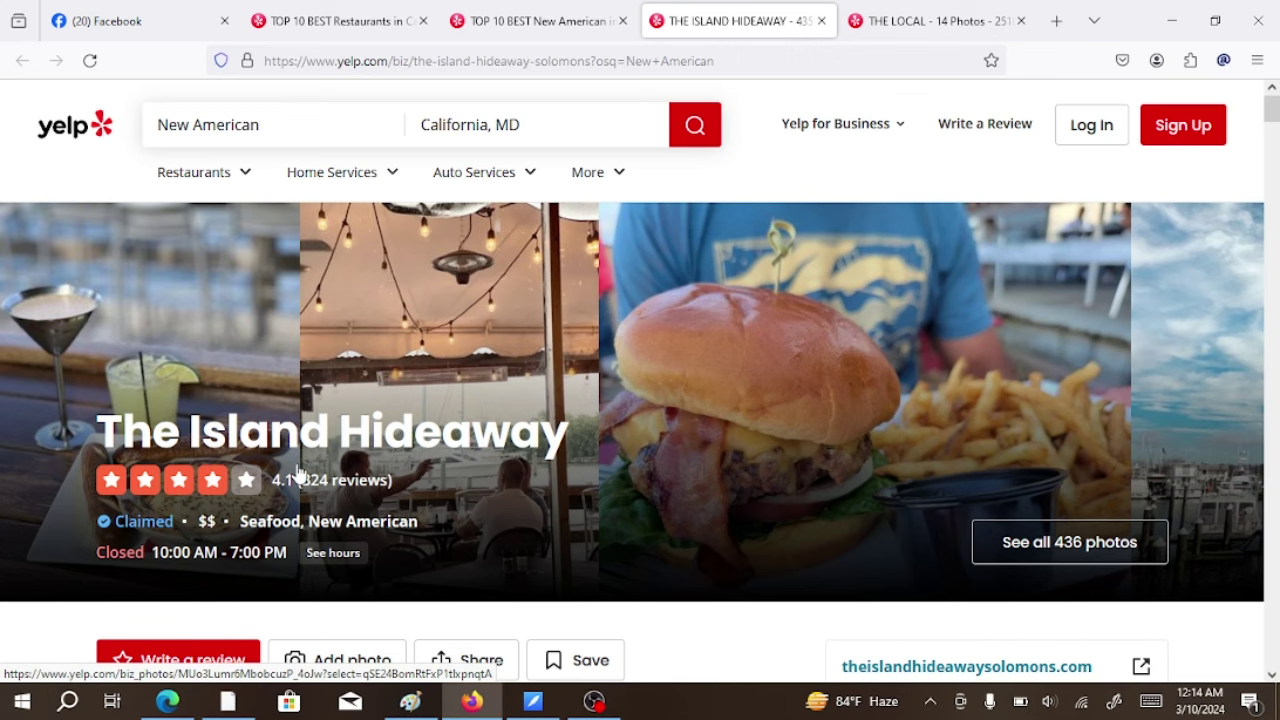
pyautogui.moveTo(298, 461); pyautogui.dragTo(383, 481)
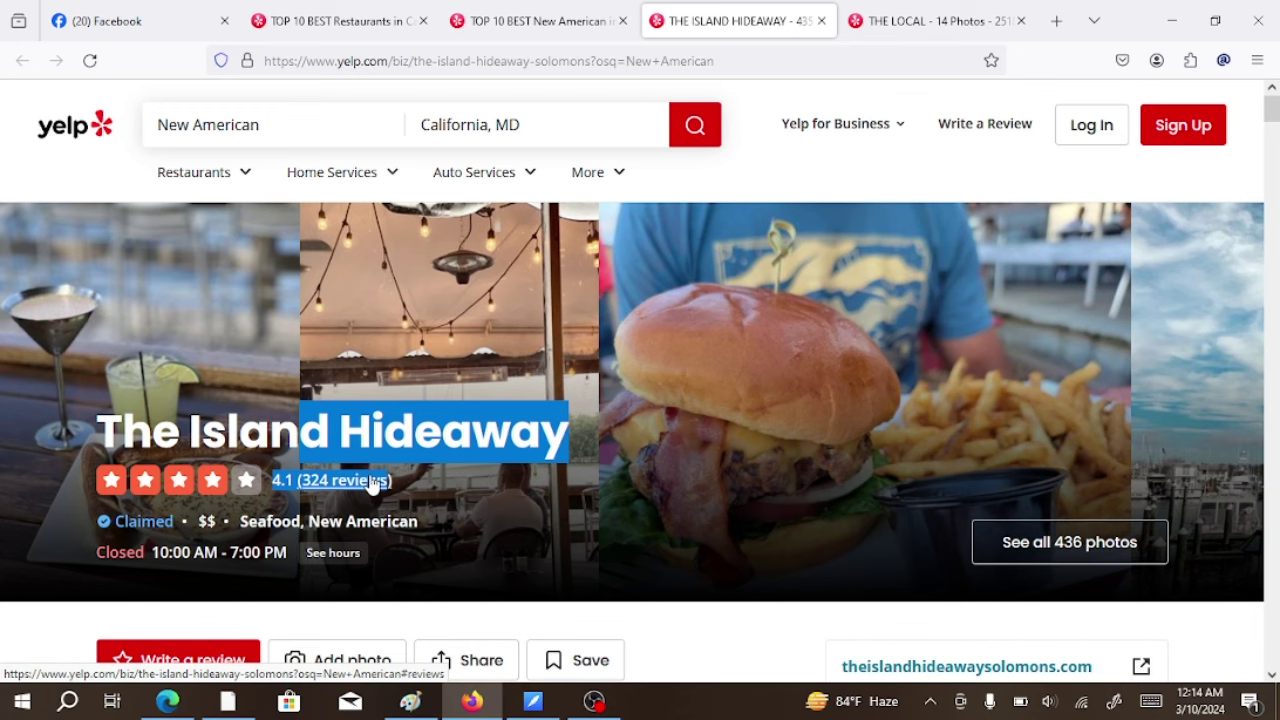
pyautogui.rightClick(372, 482)
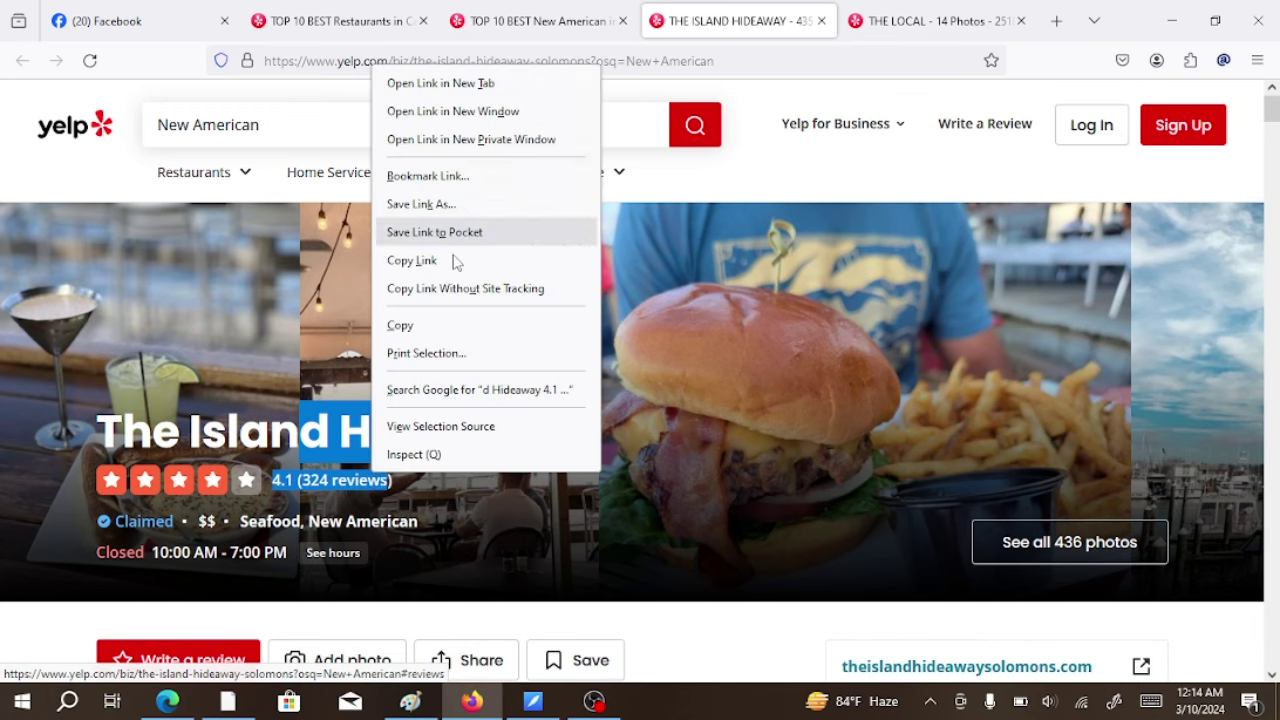
pyautogui.click(453, 332)
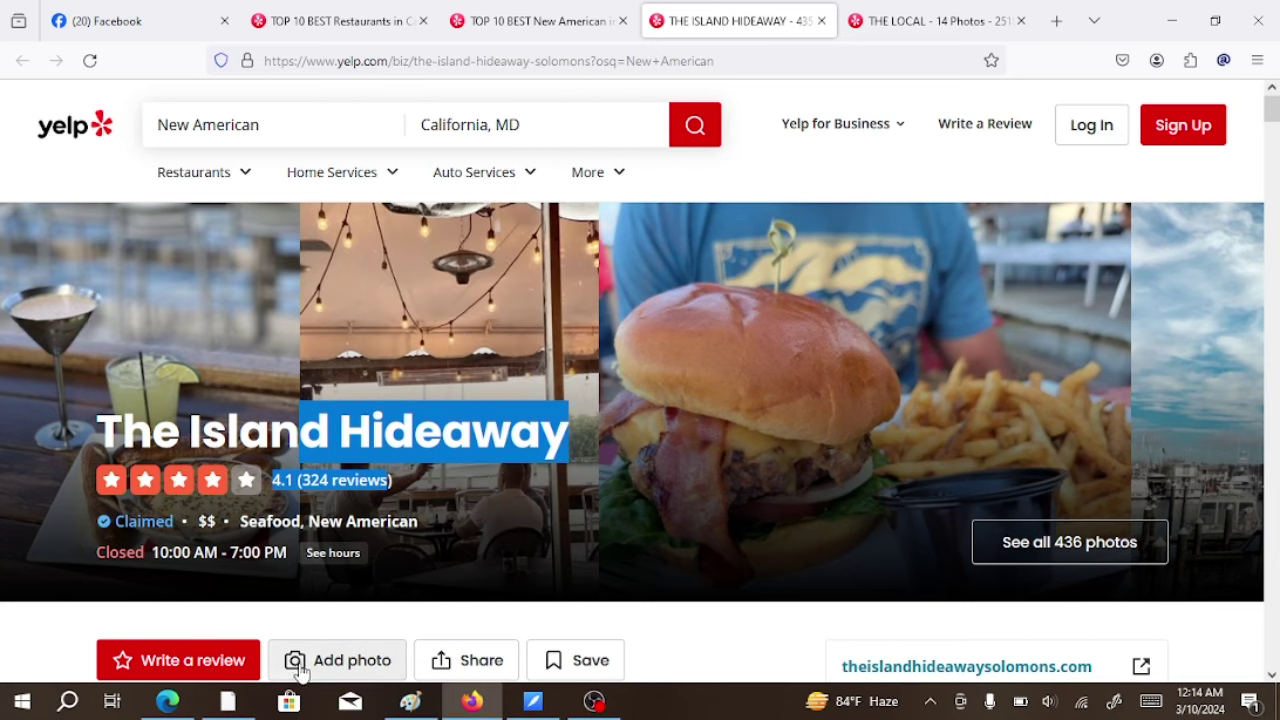
pyautogui.click(167, 701)
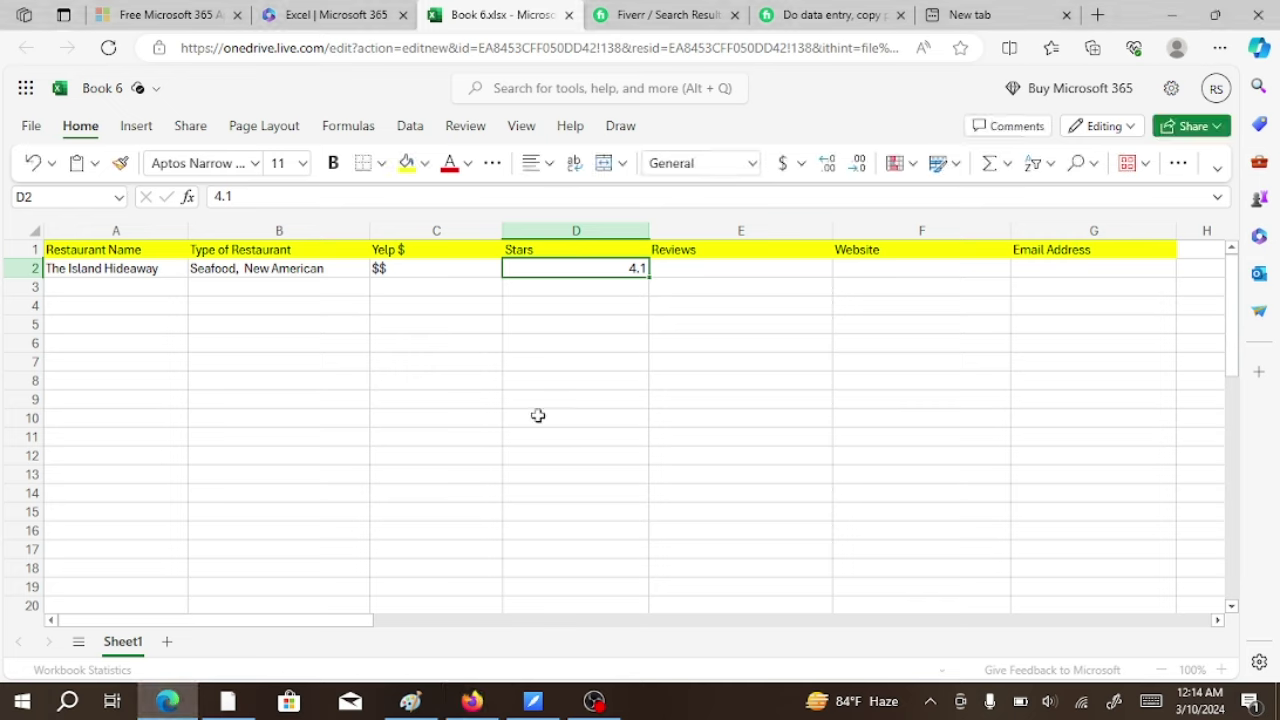
pyautogui.doubleClick(699, 268)
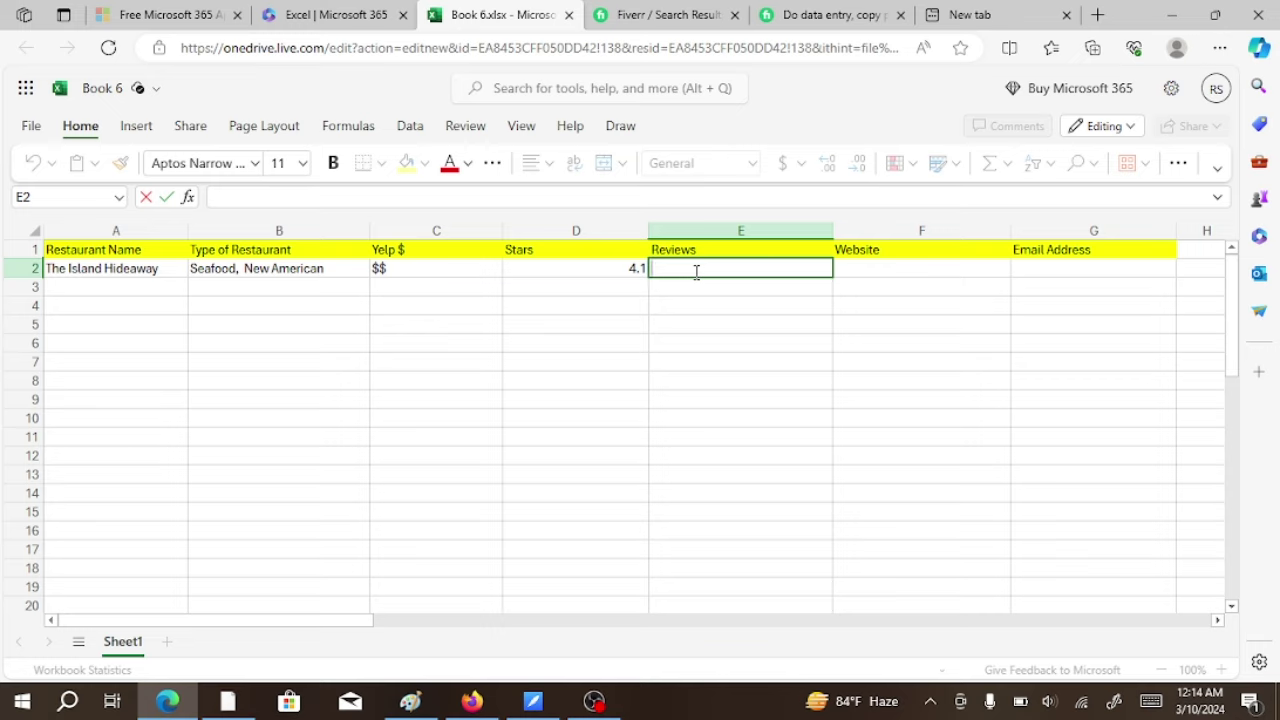
pyautogui.hotkey('ctrl', 'v')
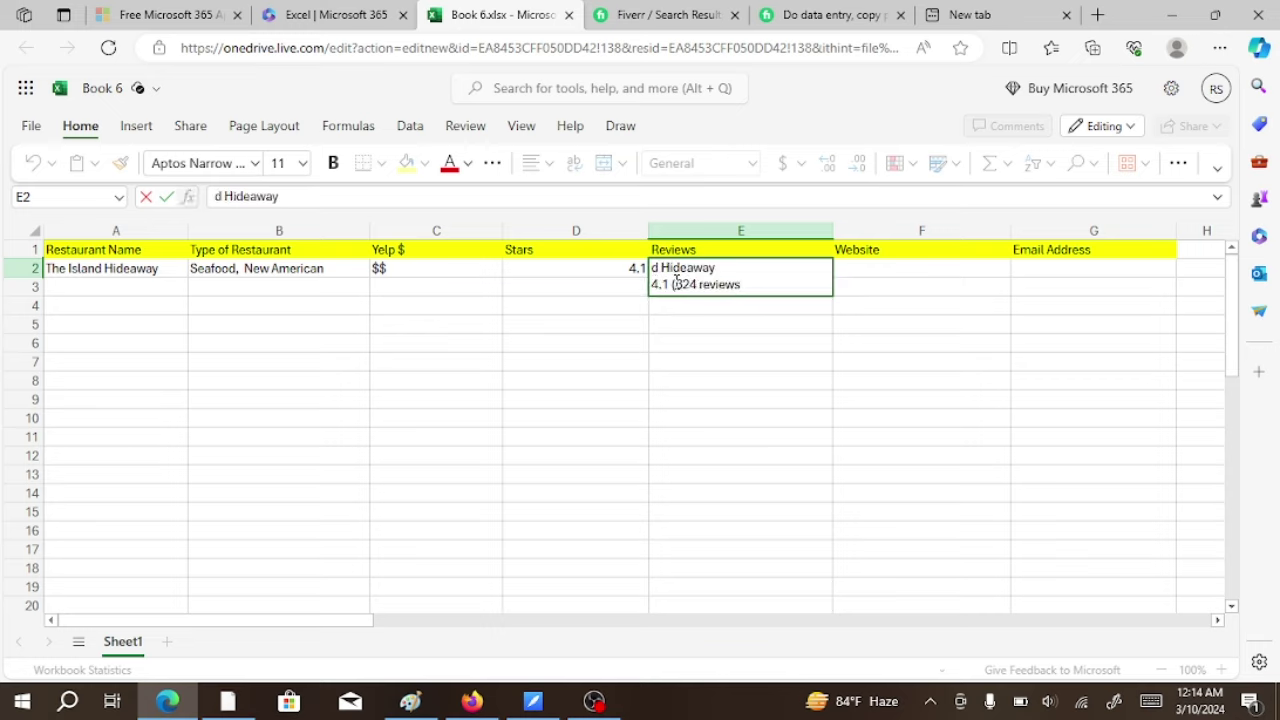
# - Trim the pasted text in cell E2 to read only "324 reviews"
pyautogui.press('BackSpace')
pyautogui.press('BackSpace')
pyautogui.press('BackSpace')
pyautogui.press('BackSpace')
pyautogui.press('BackSpace')
pyautogui.press('BackSpace')
pyautogui.press('BackSpace')
pyautogui.press('BackSpace')
pyautogui.press('BackSpace')
pyautogui.press('BackSpace')
pyautogui.press('BackSpace')
pyautogui.press('BackSpace')
pyautogui.press('BackSpace')
pyautogui.press('BackSpace')
pyautogui.press('BackSpace')
pyautogui.press('BackSpace')
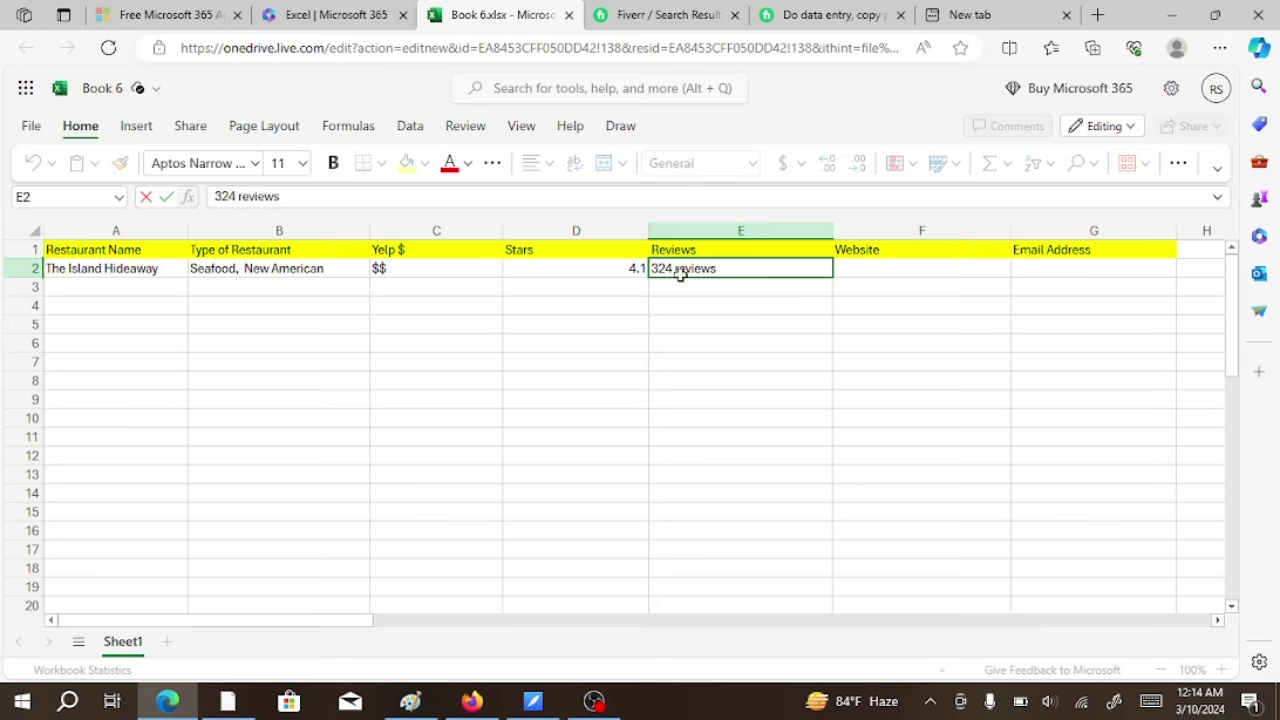
pyautogui.click(661, 341)
# - Open the restaurant's website, theislandhideawaysolomons.com, from its Yelp page to obtain the address for cell F2
pyautogui.click(879, 267)
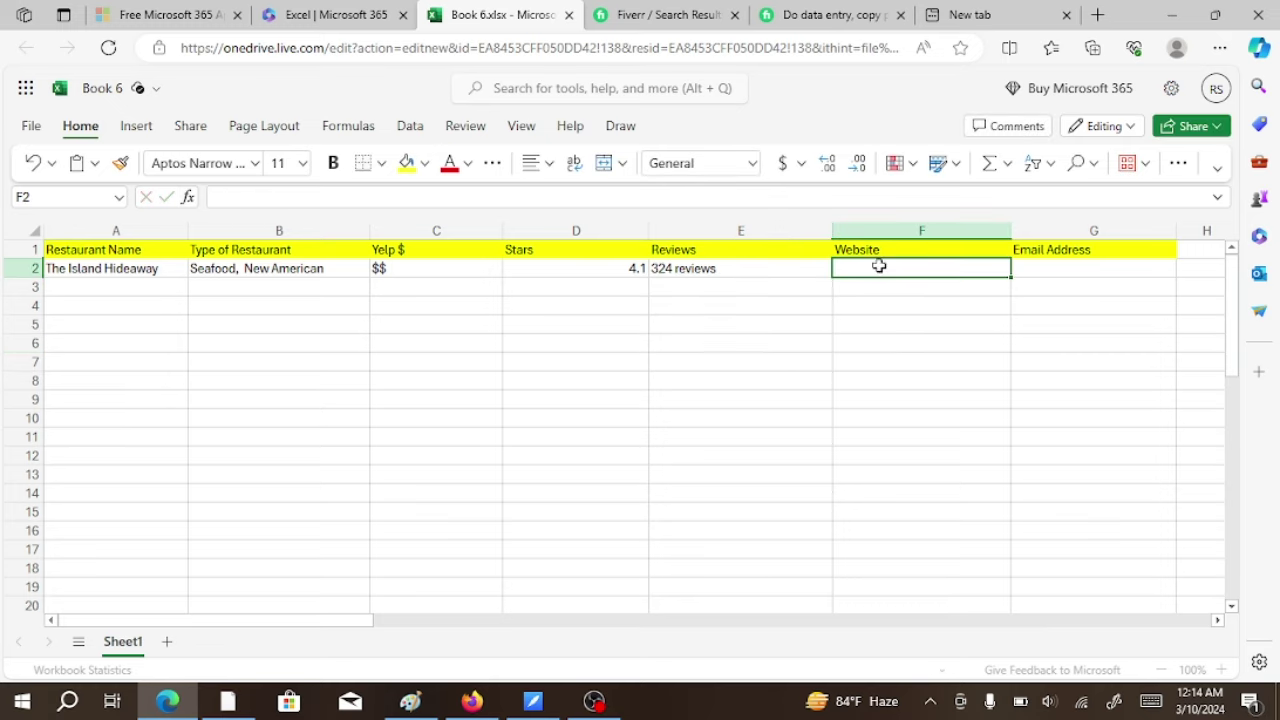
pyautogui.click(471, 700)
pyautogui.click(704, 630)
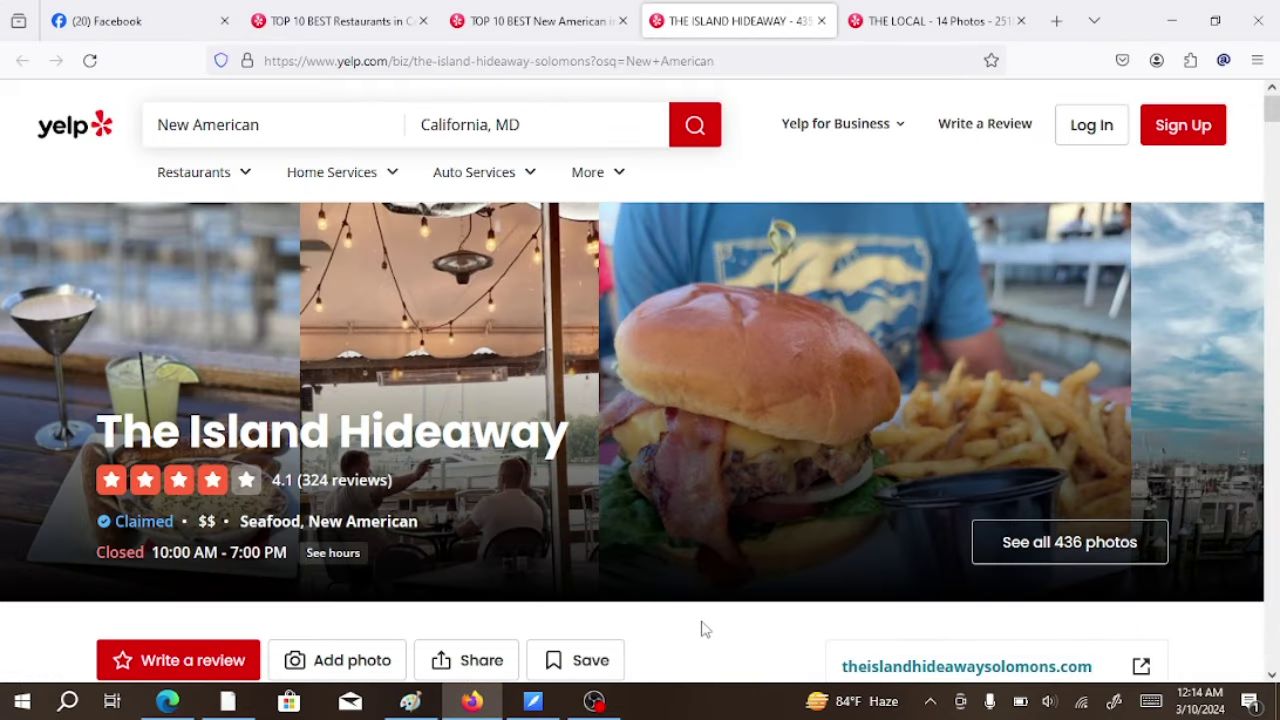
pyautogui.scroll(-2, 704, 625)
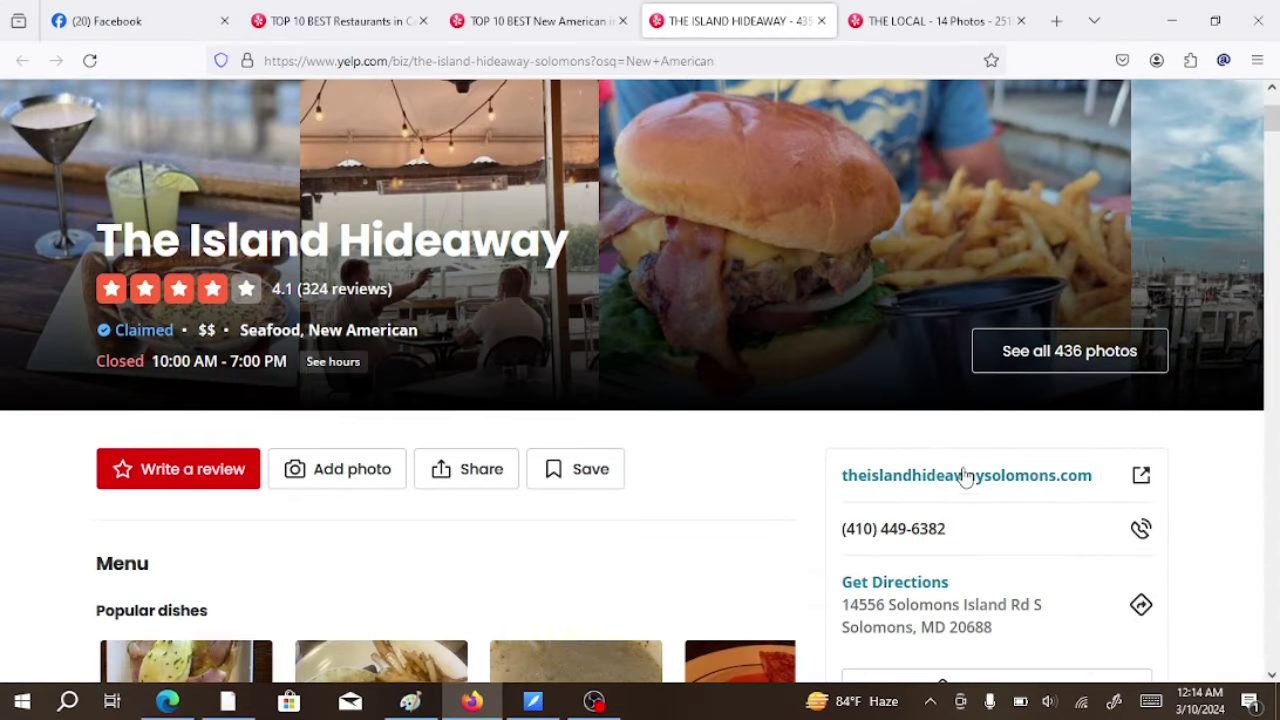
pyautogui.moveTo(1095, 478); pyautogui.dragTo(780, 483)
pyautogui.click(780, 483)
pyautogui.click(884, 488)
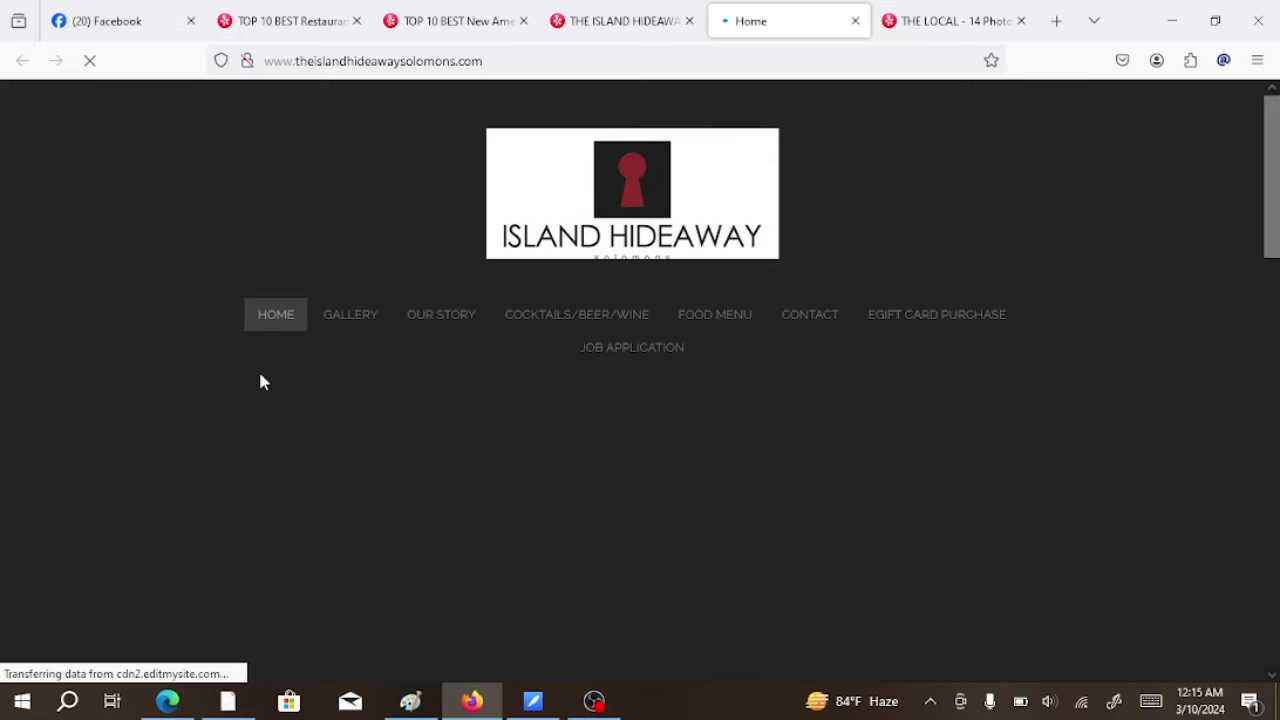
pyautogui.click(502, 58)
pyautogui.moveTo(502, 58); pyautogui.dragTo(268, 57)
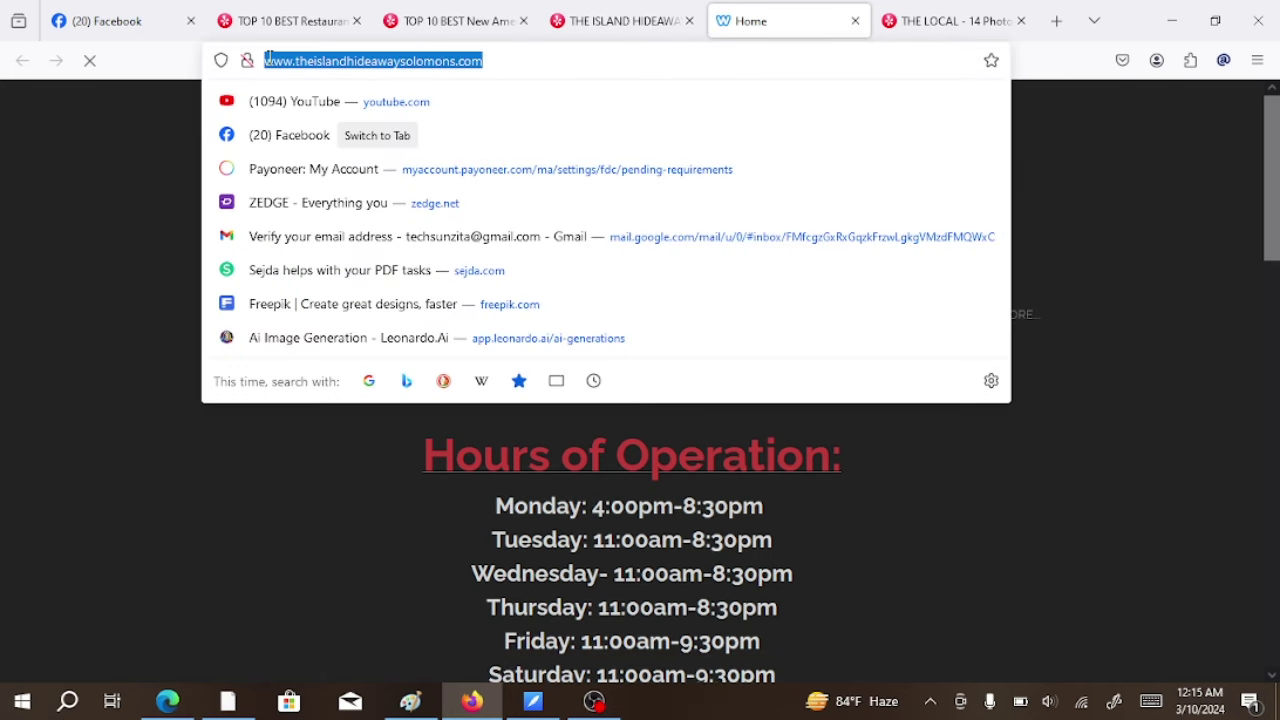
pyautogui.rightClick(270, 62)
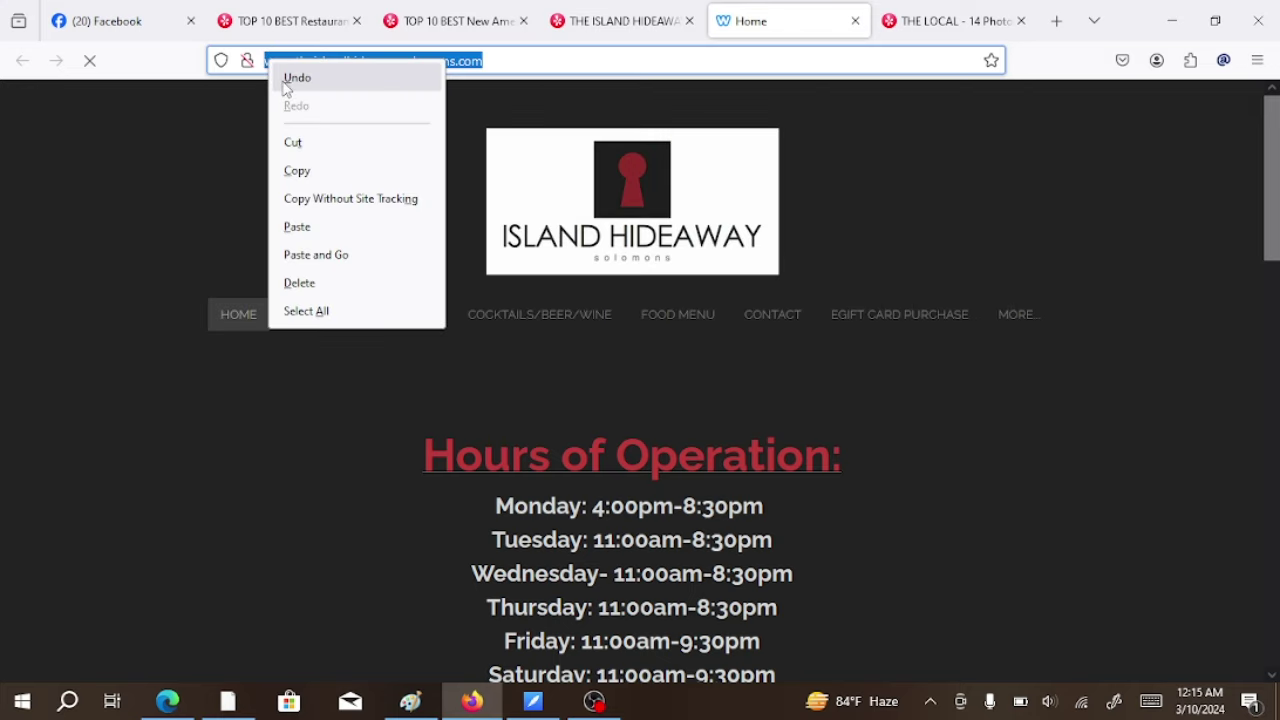
pyautogui.click(297, 172)
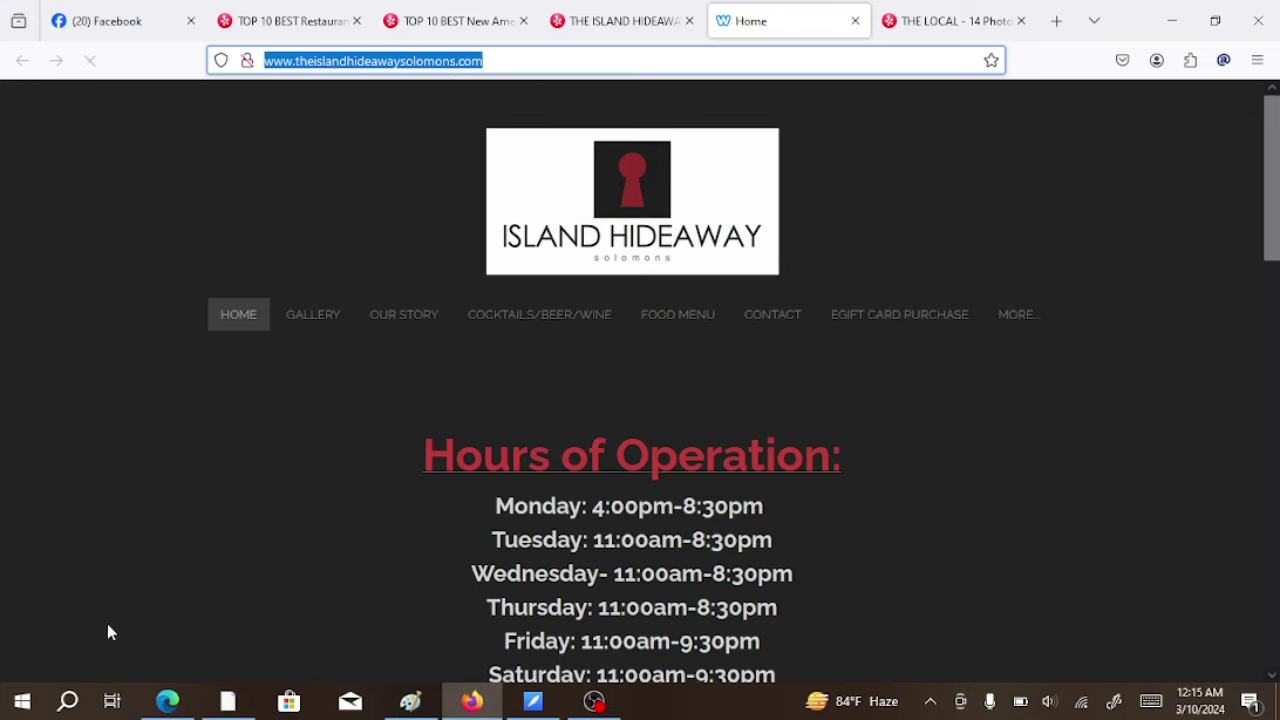
pyautogui.click(167, 701)
pyautogui.click(910, 272)
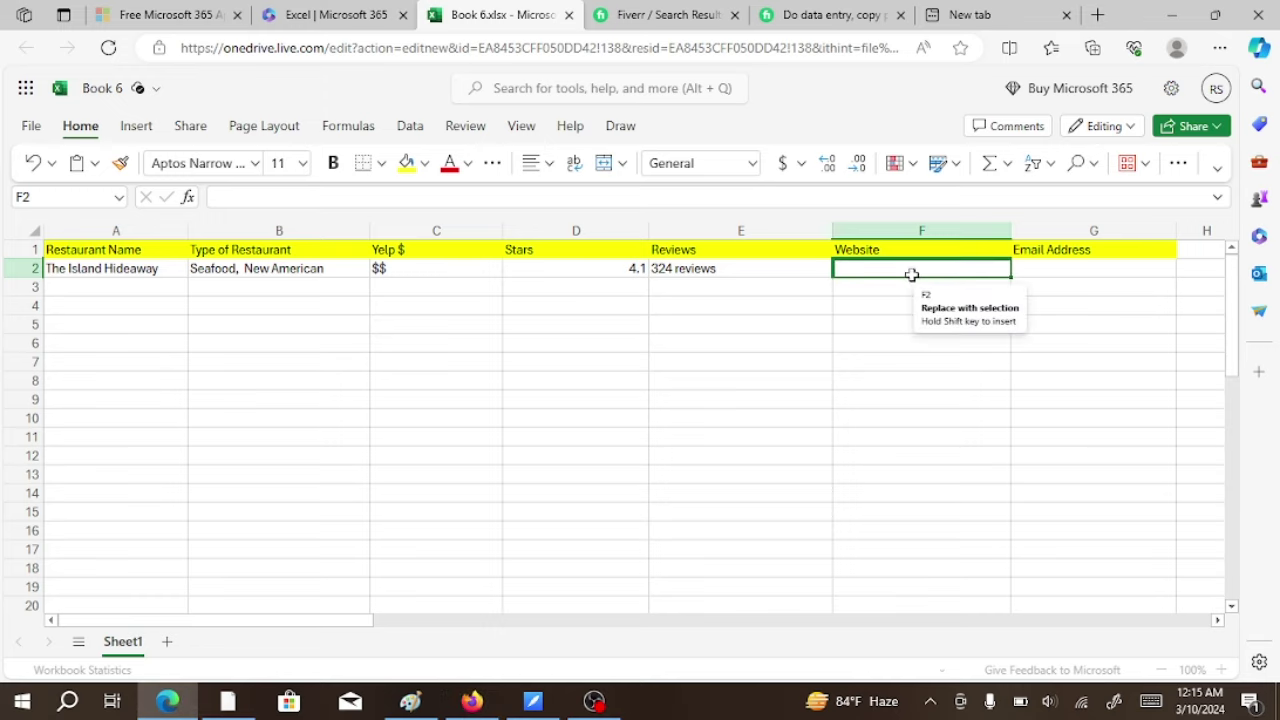
pyautogui.doubleClick(917, 265)
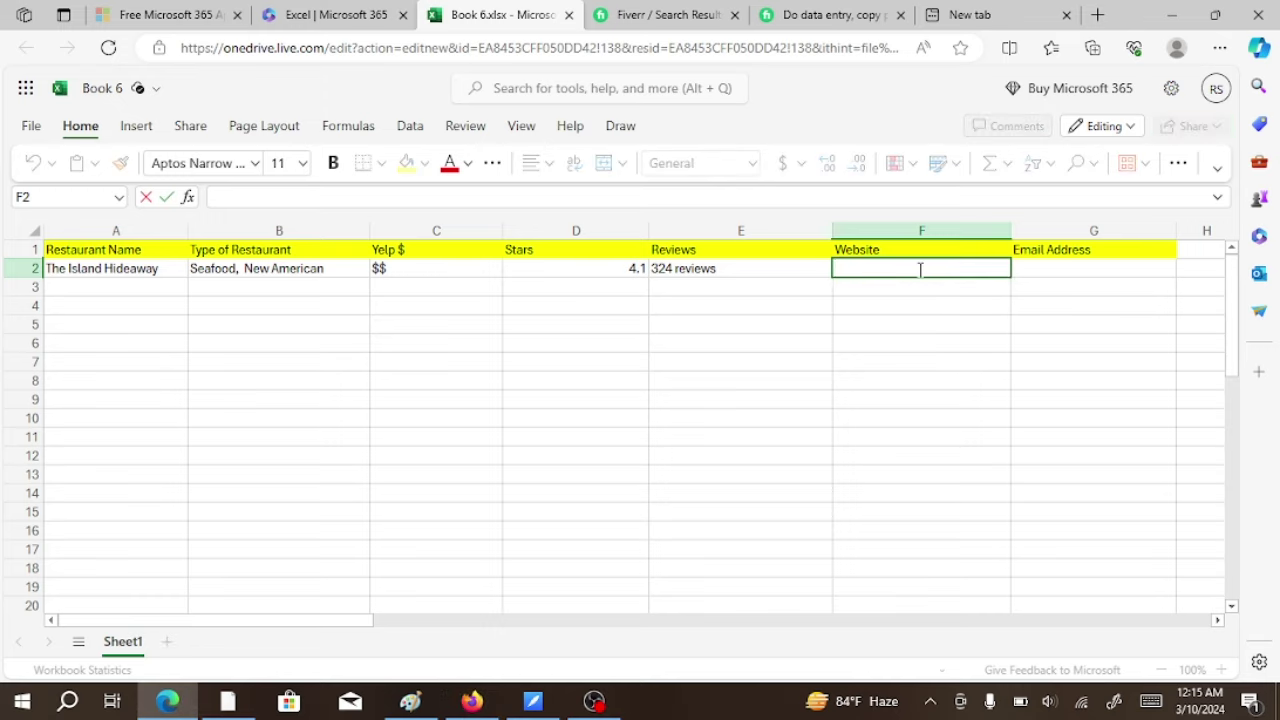
pyautogui.hotkey('ctrl', 'v')
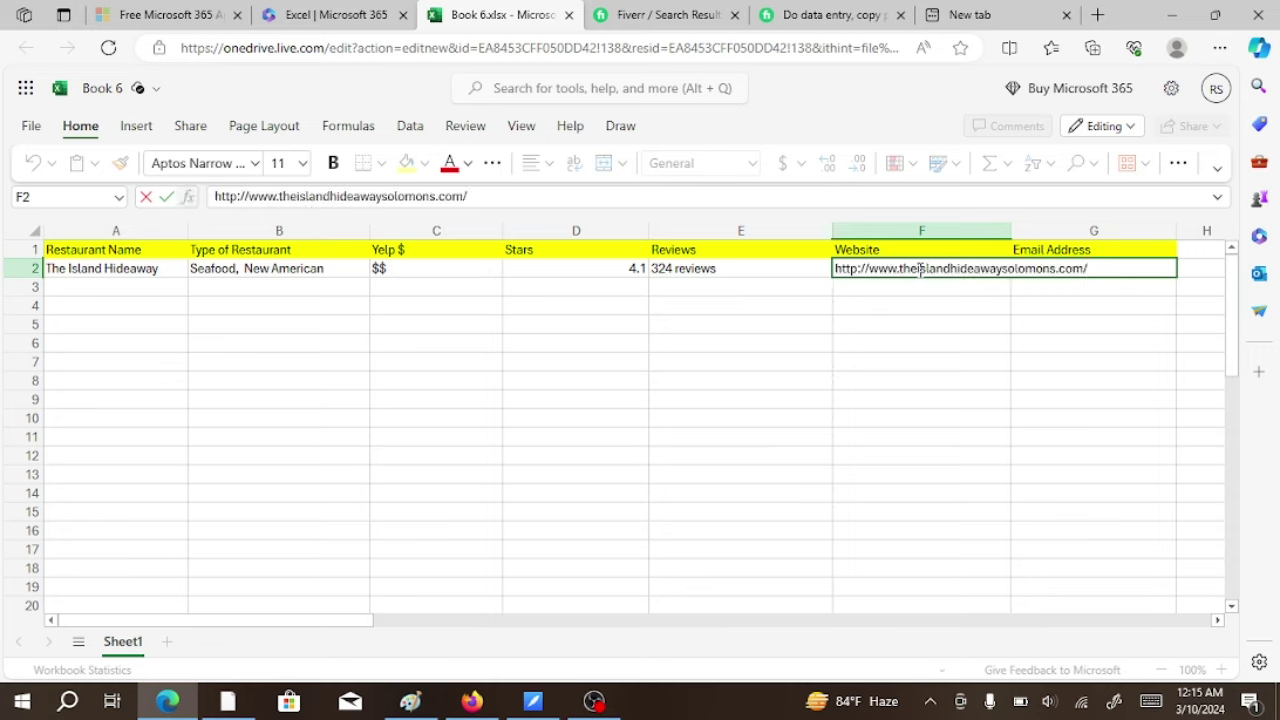
pyautogui.click(1020, 362)
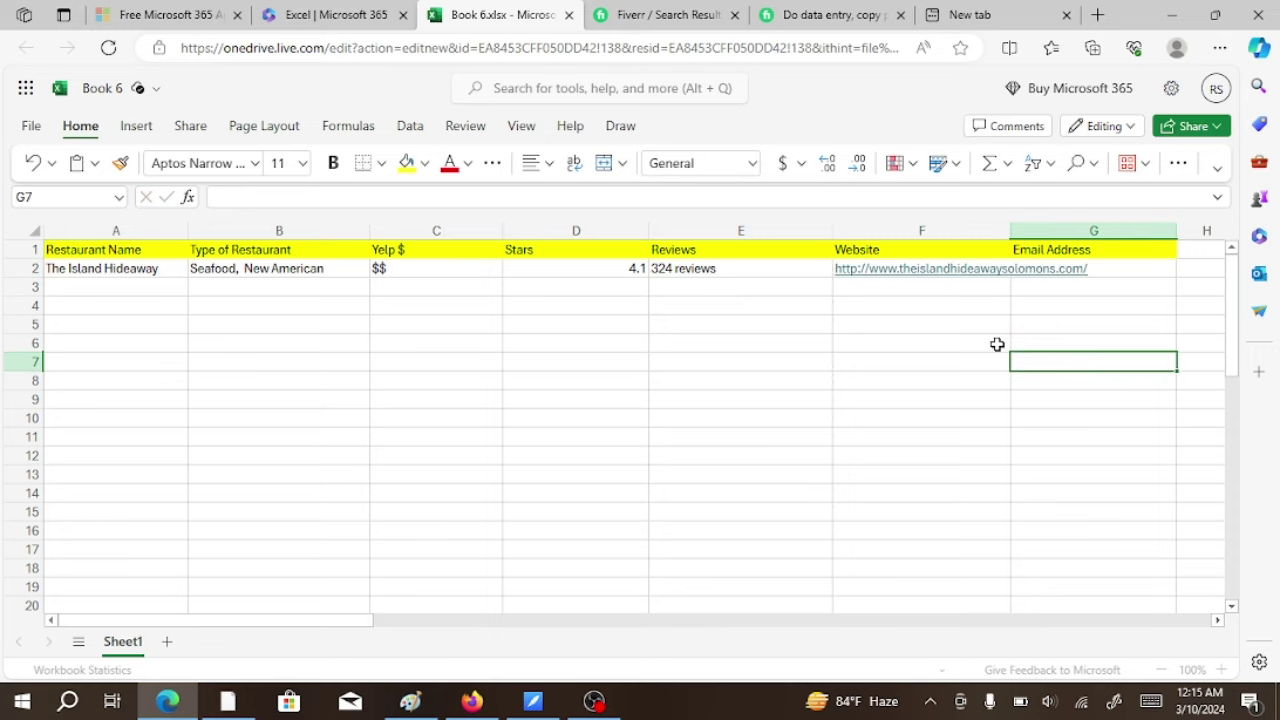
# - Widen column F so that the full website address fits inside cell F2
pyautogui.click(998, 344)
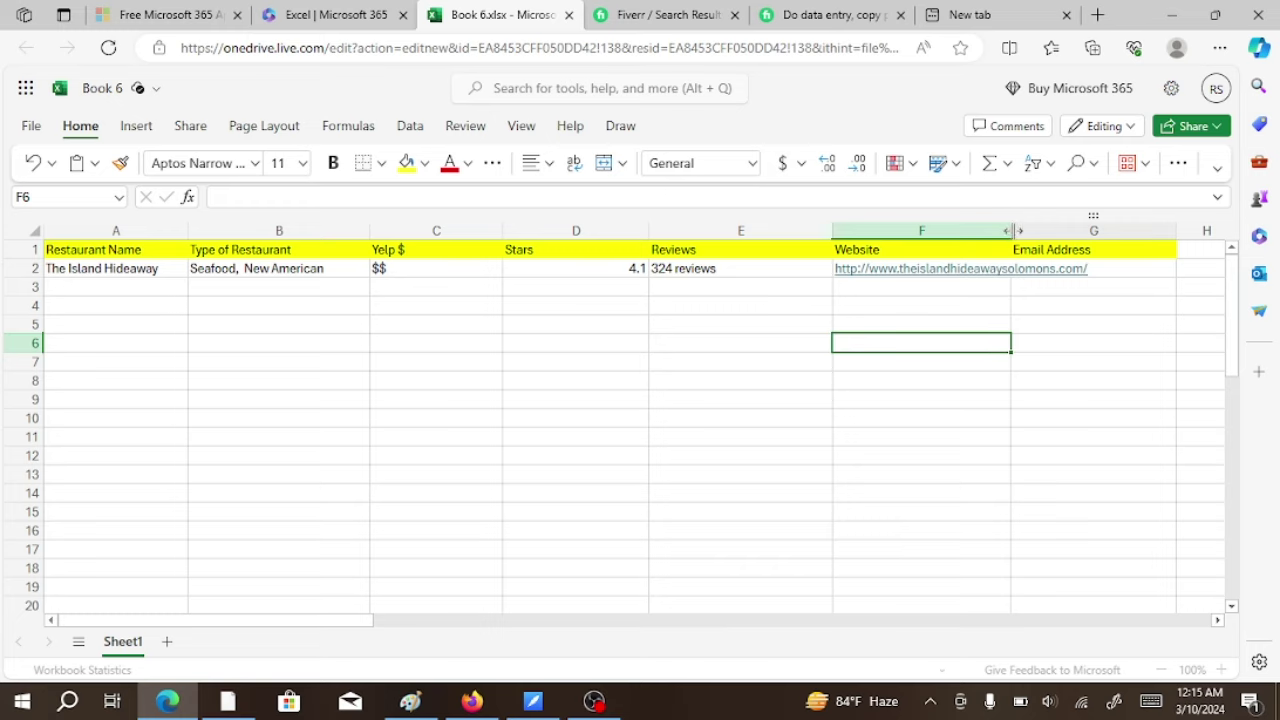
pyautogui.moveTo(1013, 230); pyautogui.dragTo(1091, 231)
pyautogui.click(1047, 398)
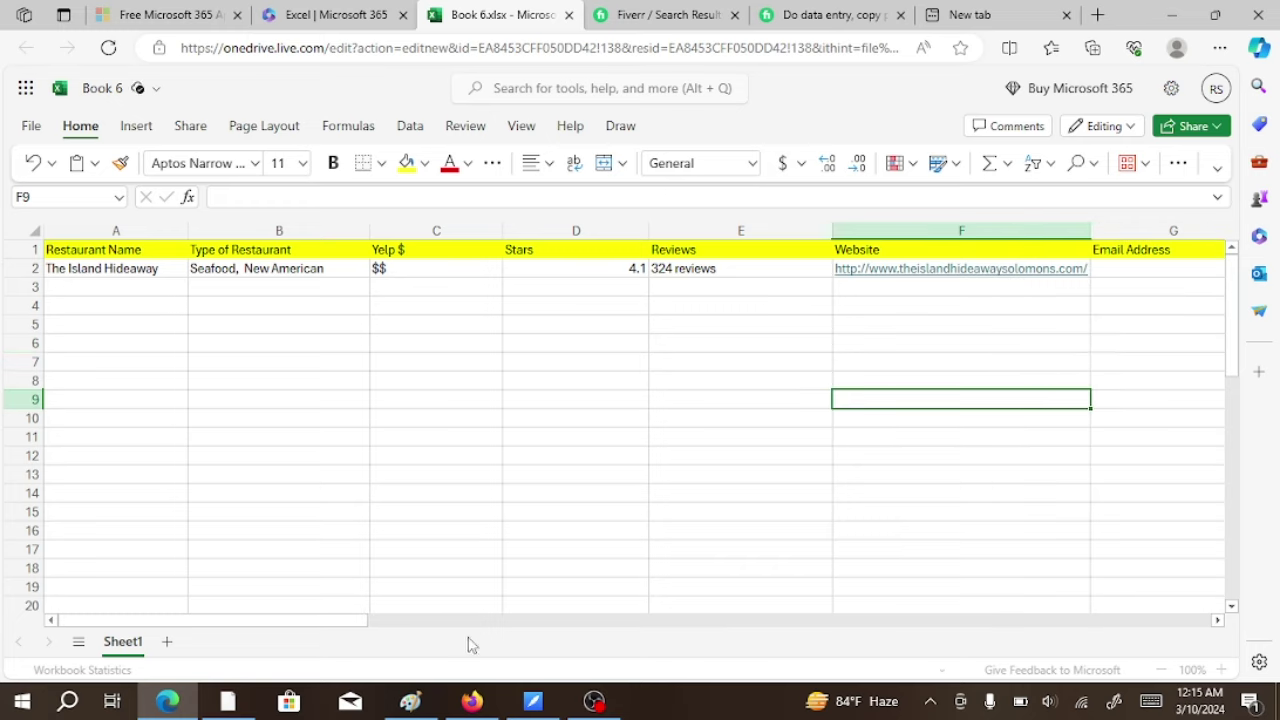
# - Return to the restaurant's website in Firefox and open its Contact page to find the email address
pyautogui.click(473, 703)
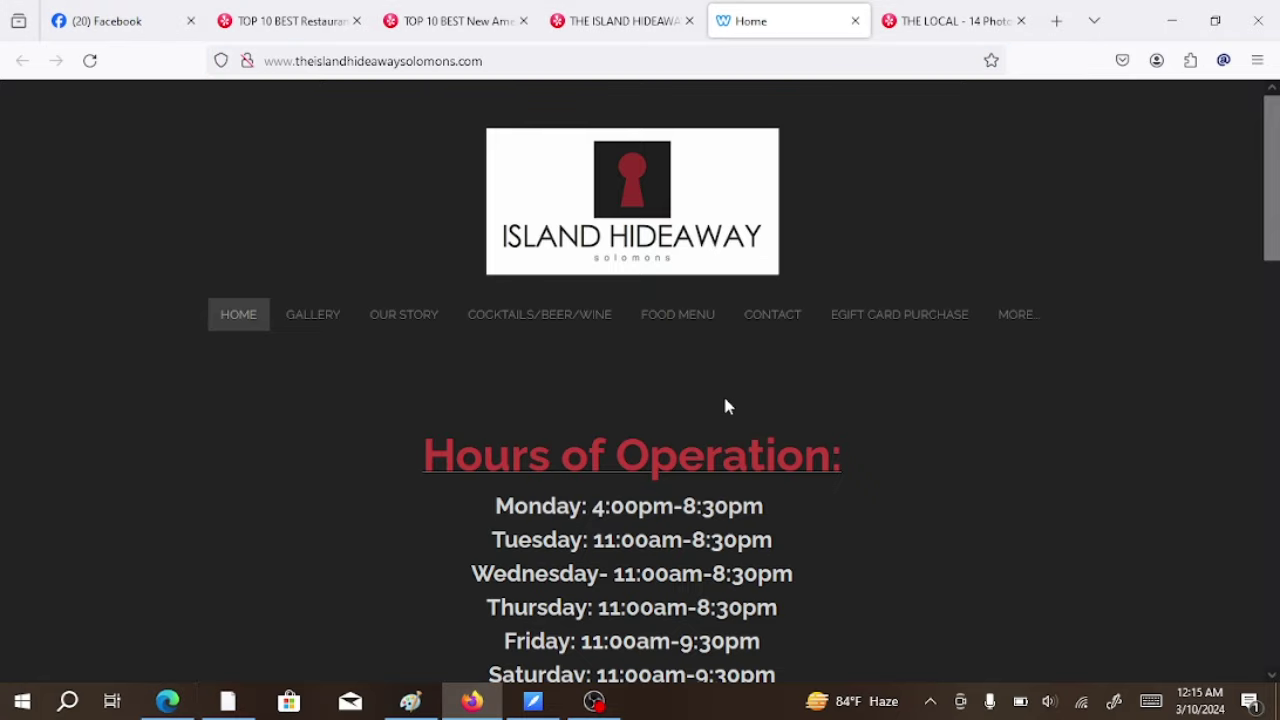
pyautogui.scroll(-10, 727, 406)
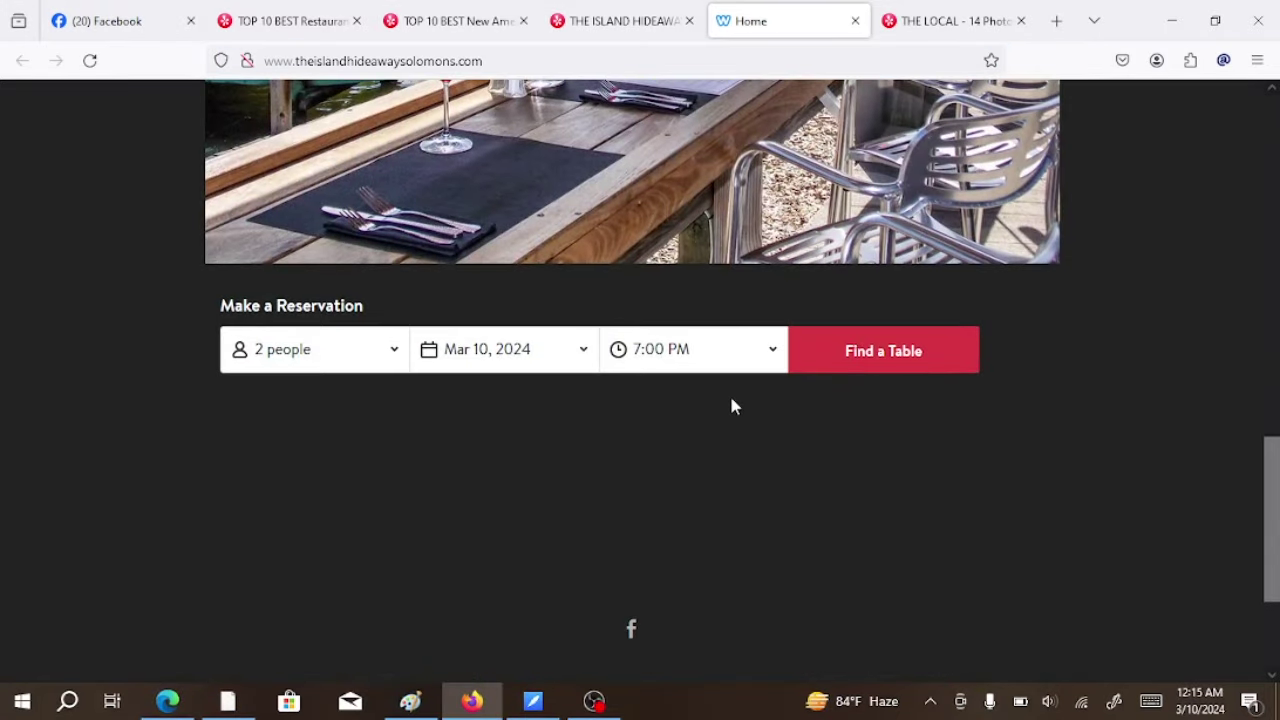
pyautogui.scroll(-2, 731, 406)
pyautogui.scroll(5, 731, 406)
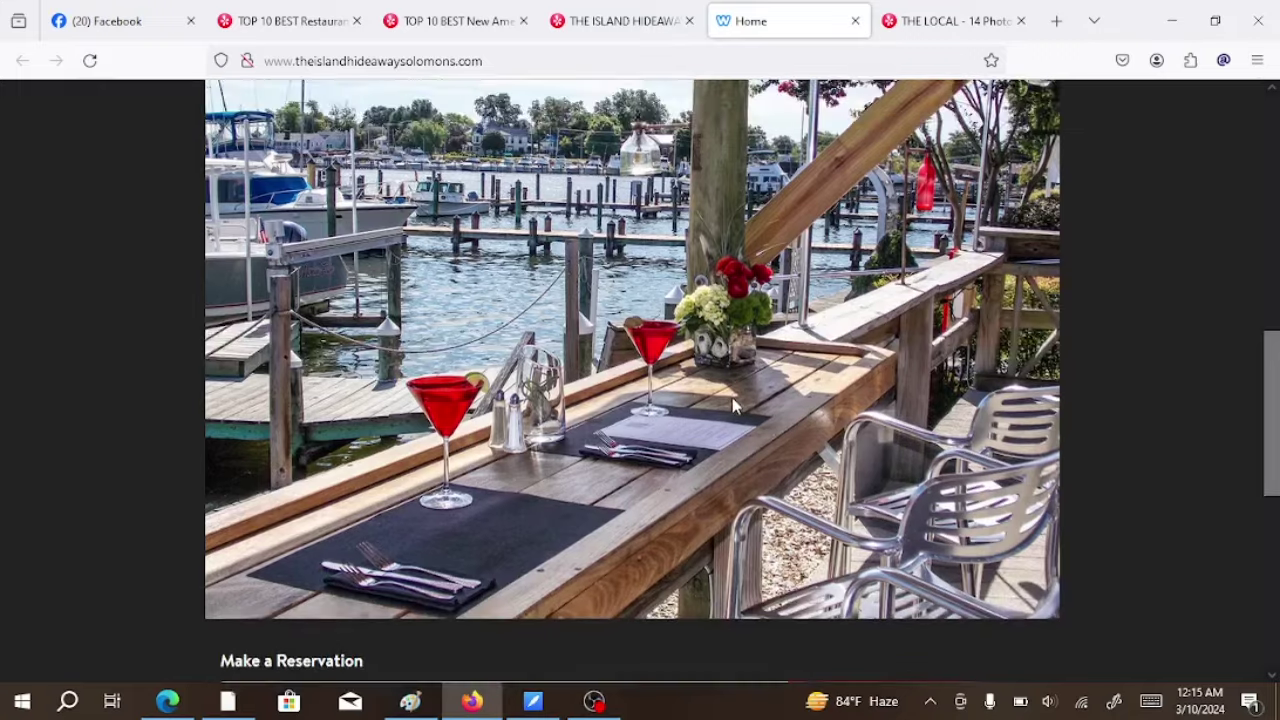
pyautogui.scroll(8, 733, 405)
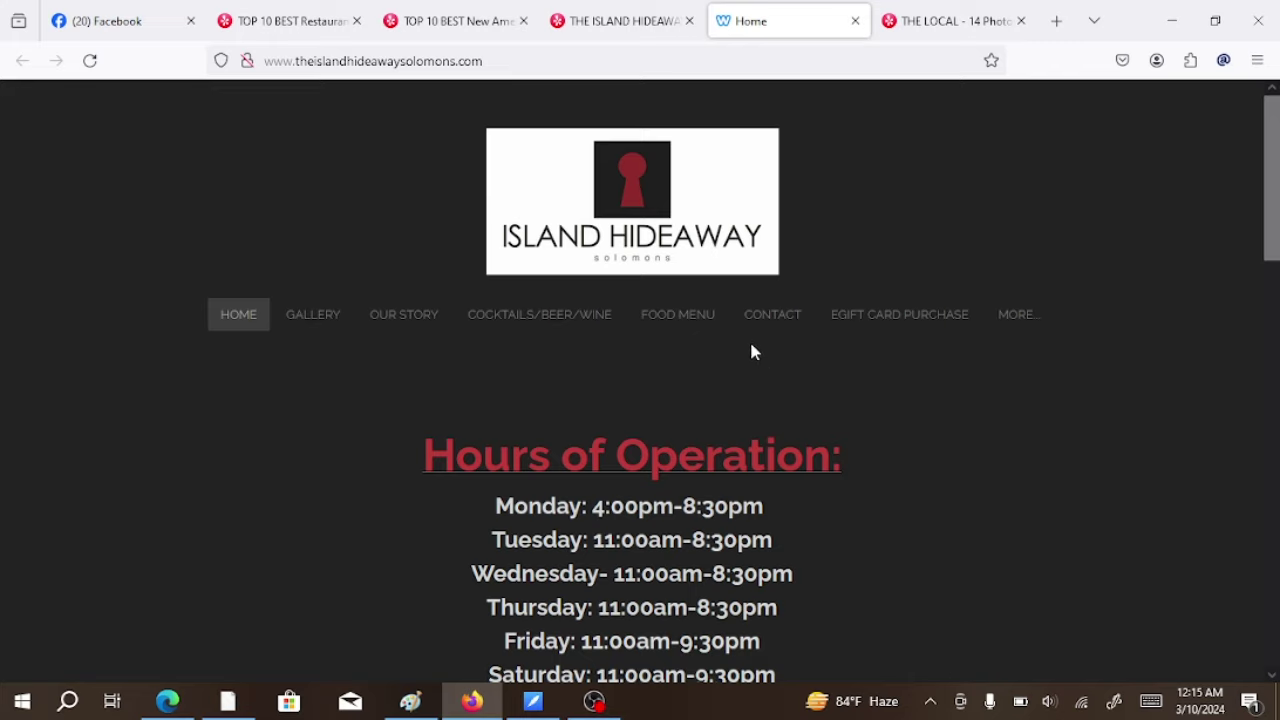
pyautogui.click(779, 319)
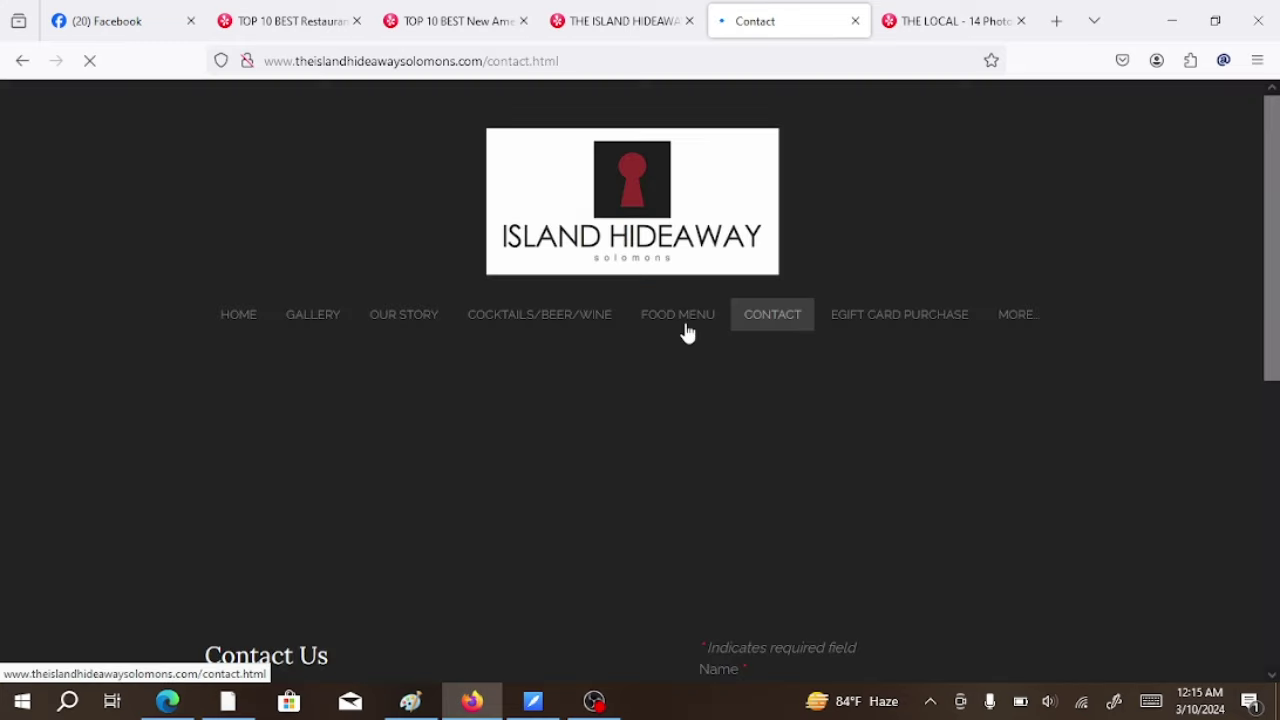
pyautogui.scroll(-5, 683, 331)
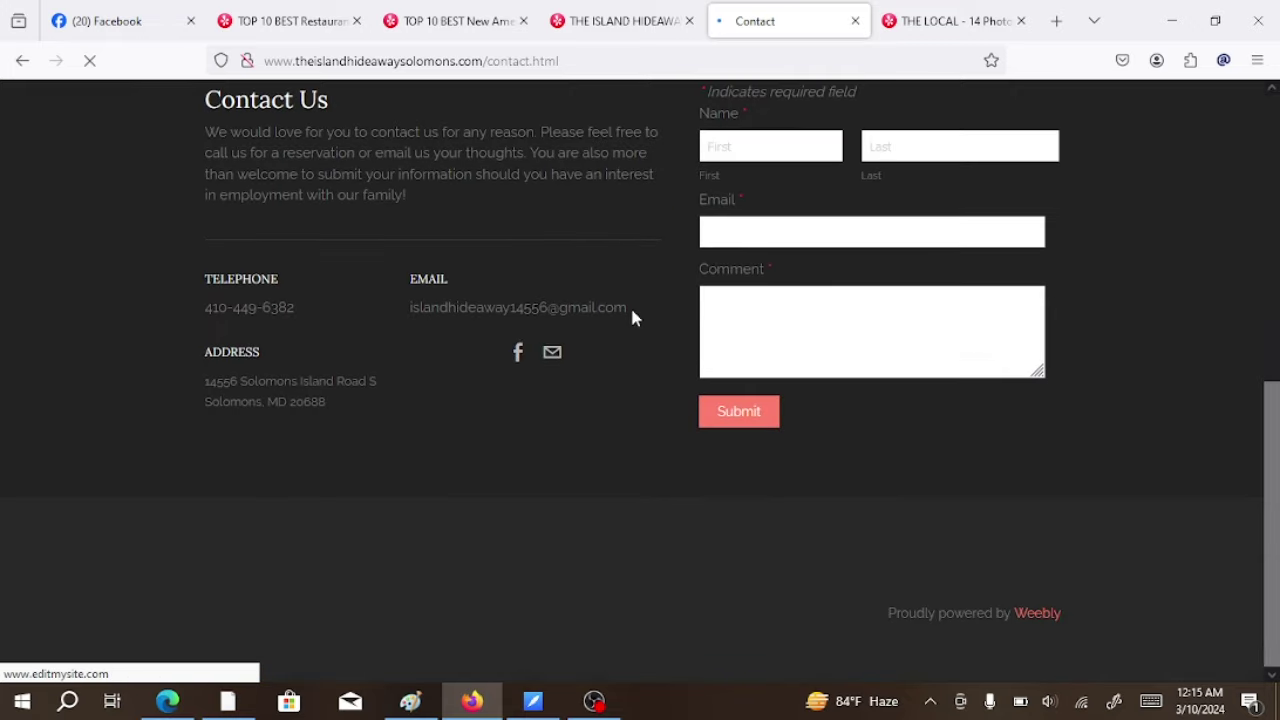
# - Copy the restaurant's email address from the Contact Us section of the page
pyautogui.moveTo(626, 304); pyautogui.dragTo(401, 311)
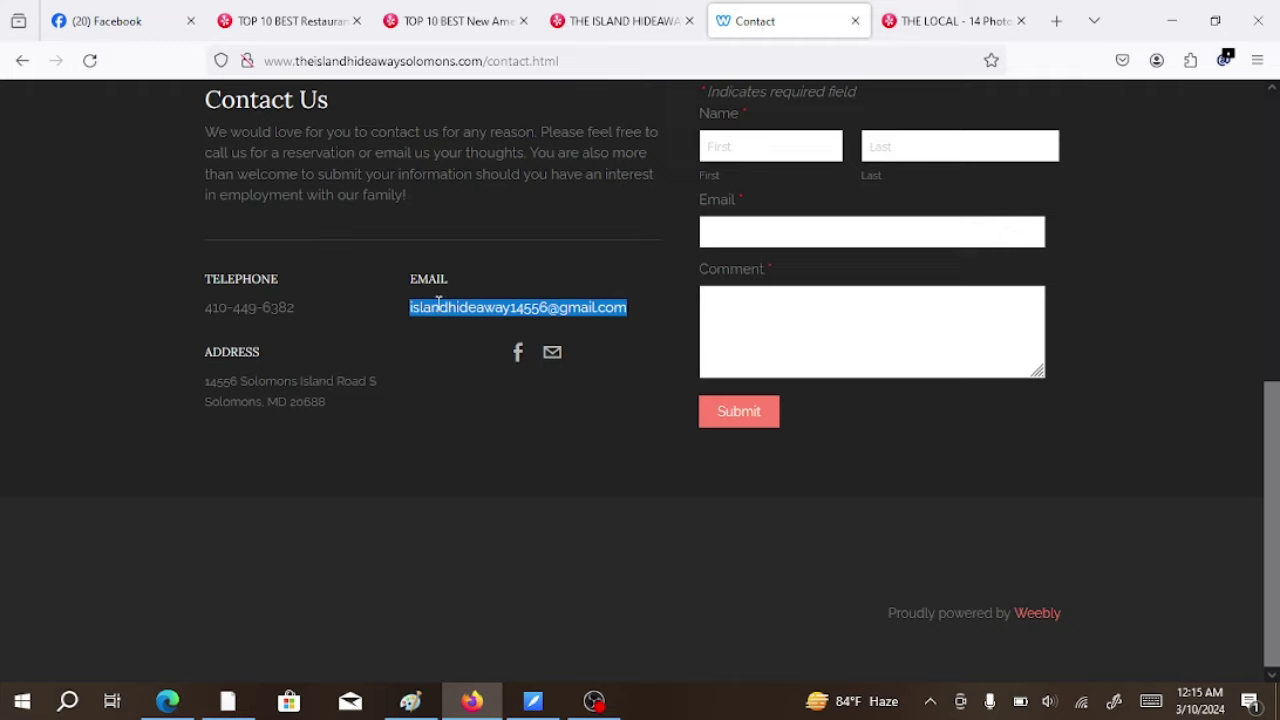
pyautogui.rightClick(438, 303)
pyautogui.click(450, 325)
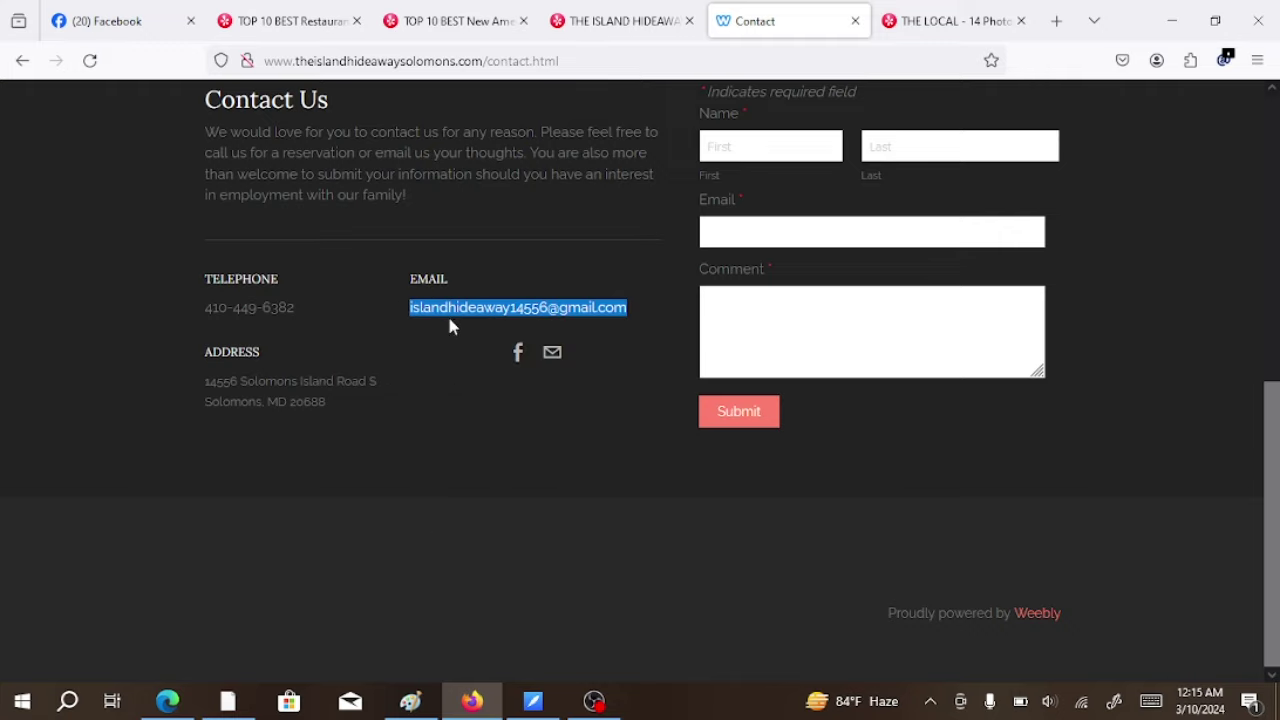
pyautogui.click(531, 469)
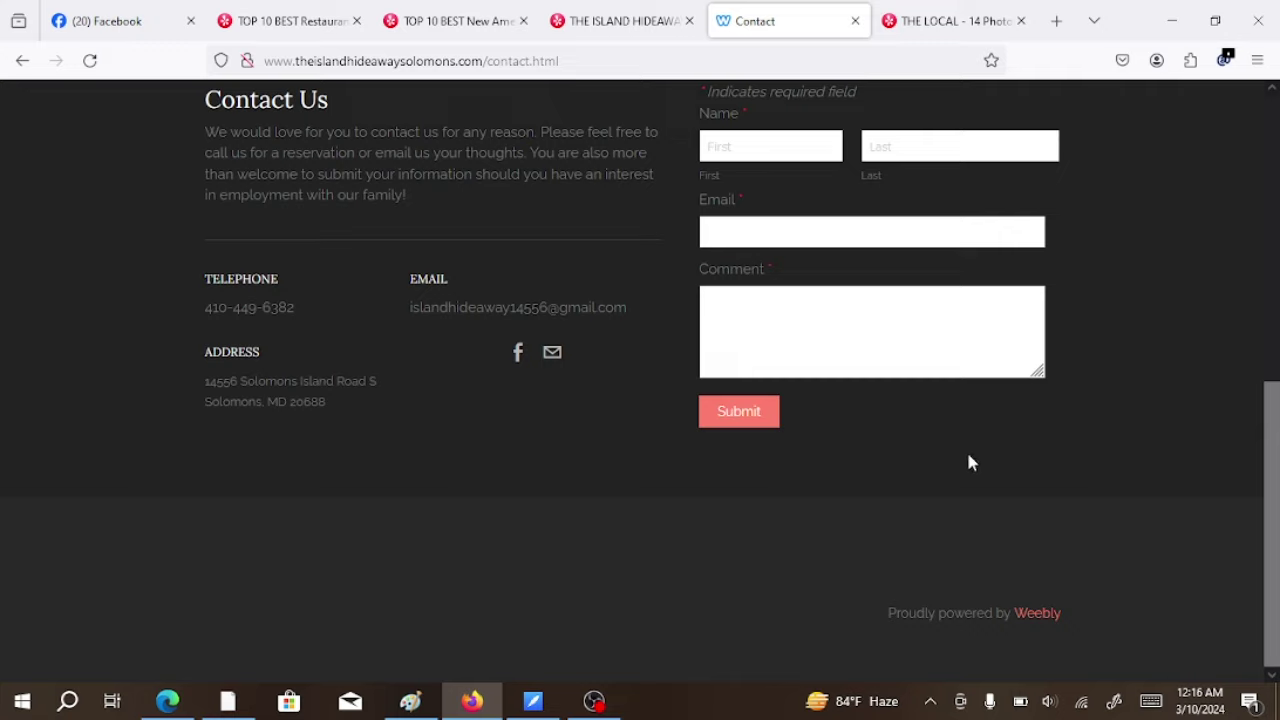
# - Copy the restaurant's email address from the email extractor extension's list of current emails
pyautogui.click(1227, 62)
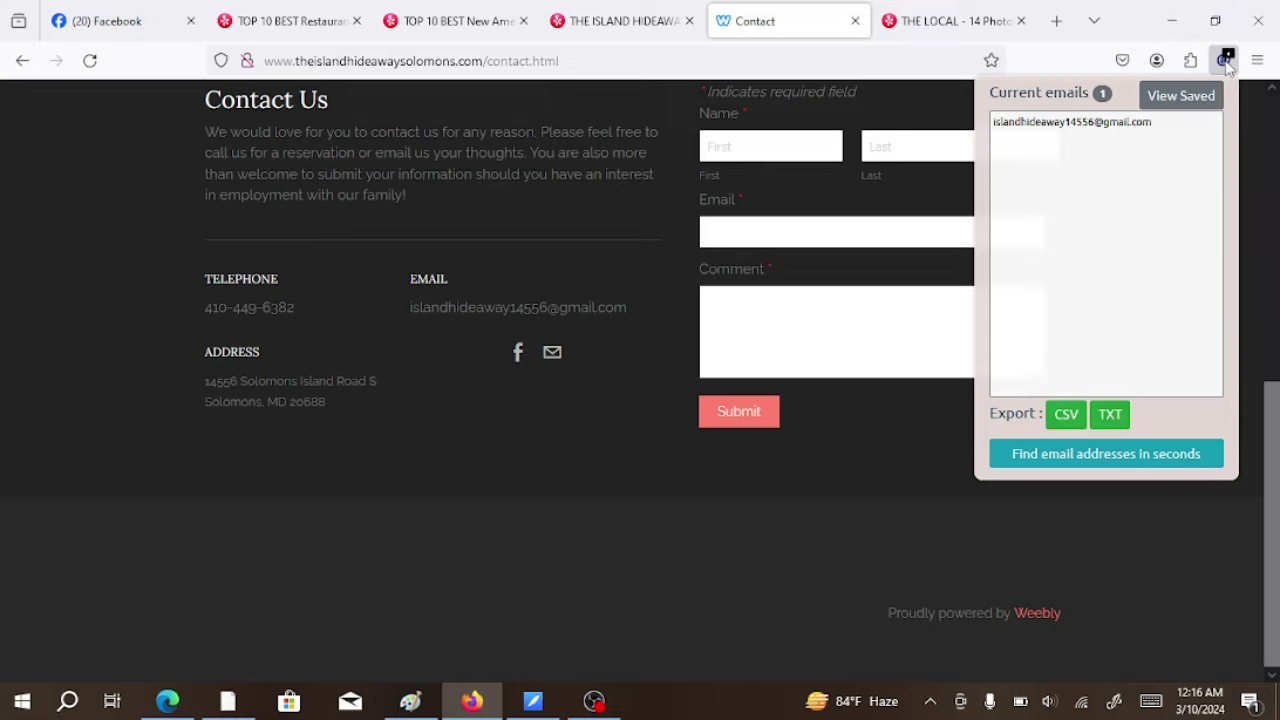
pyautogui.click(1175, 121)
pyautogui.moveTo(1175, 121); pyautogui.dragTo(991, 135)
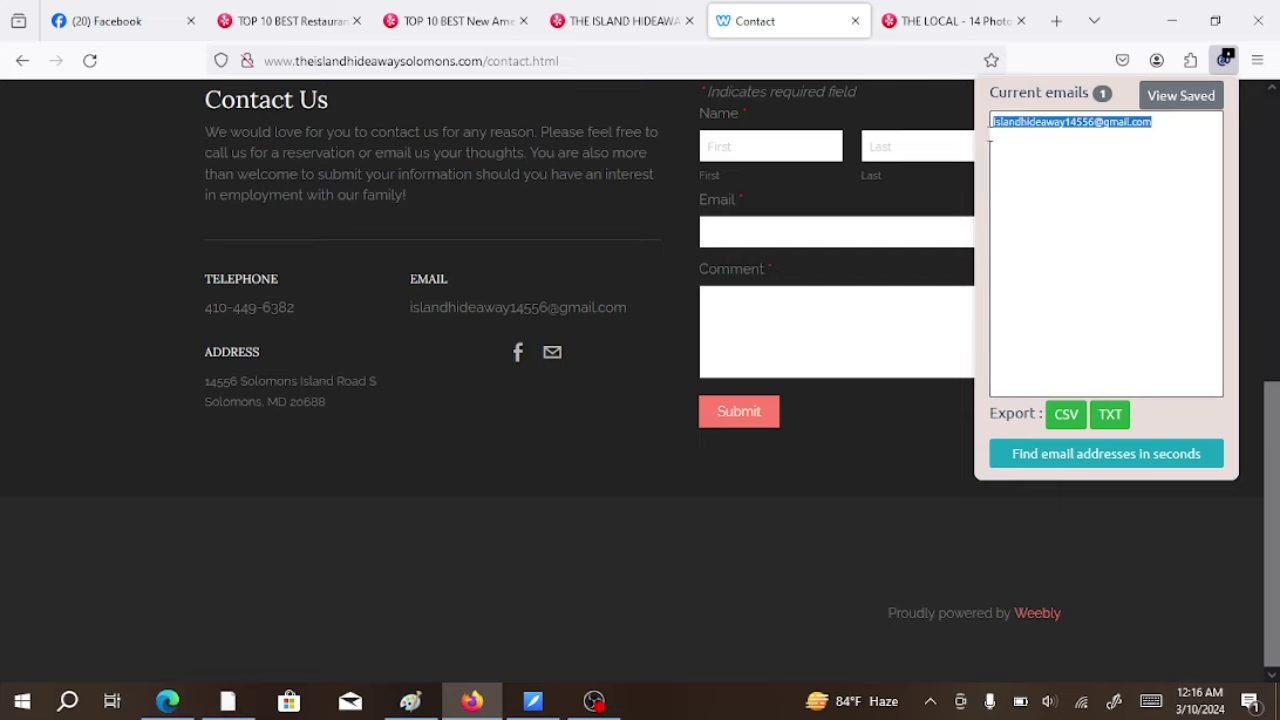
pyautogui.rightClick(1080, 128)
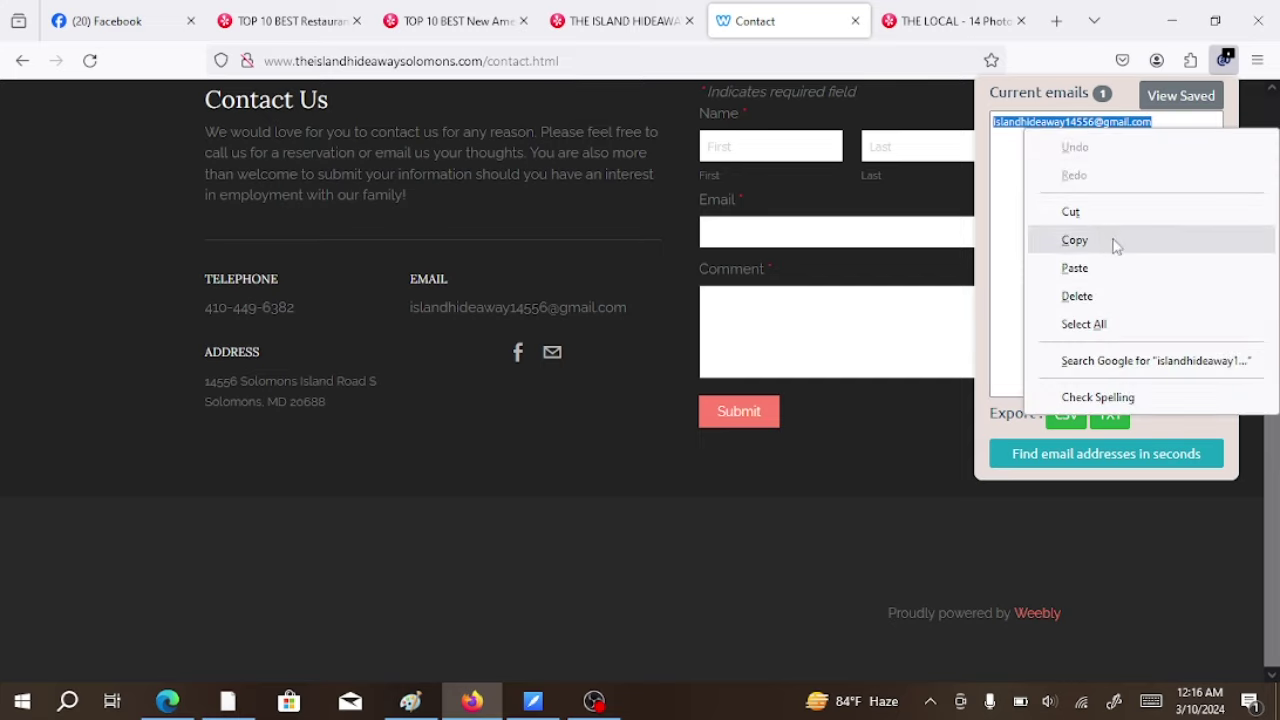
pyautogui.click(1075, 240)
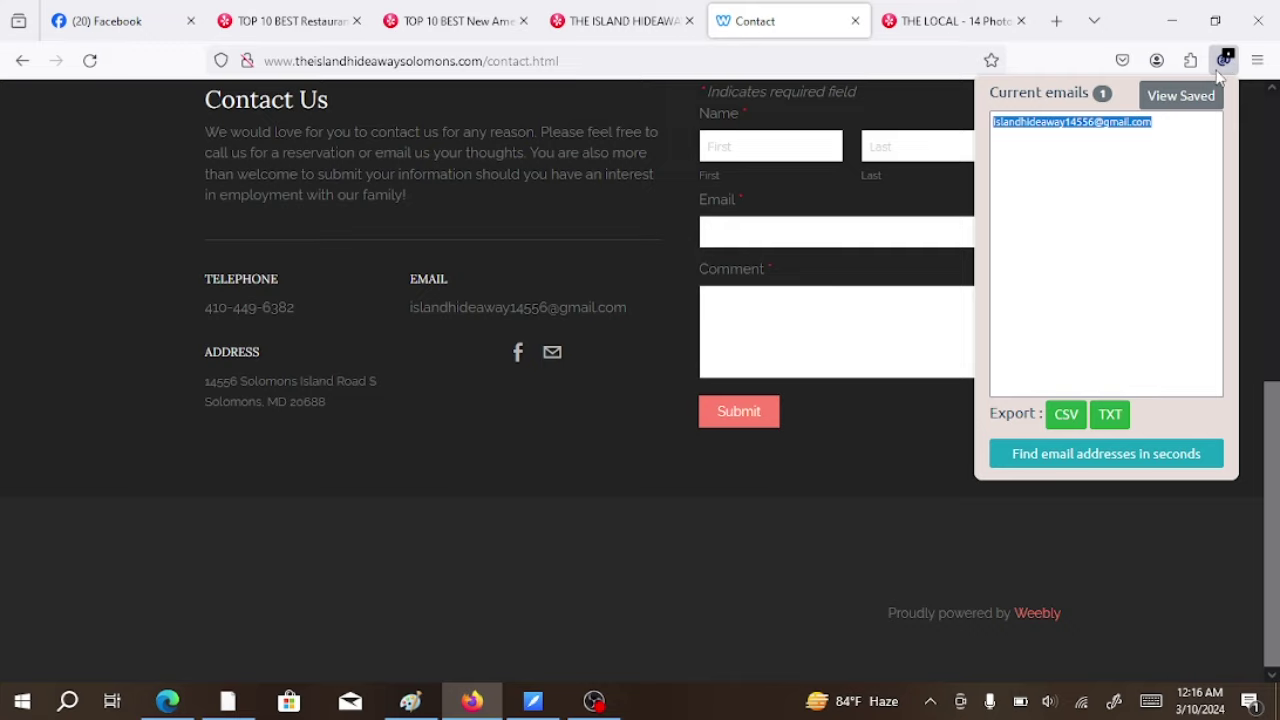
pyautogui.click(797, 533)
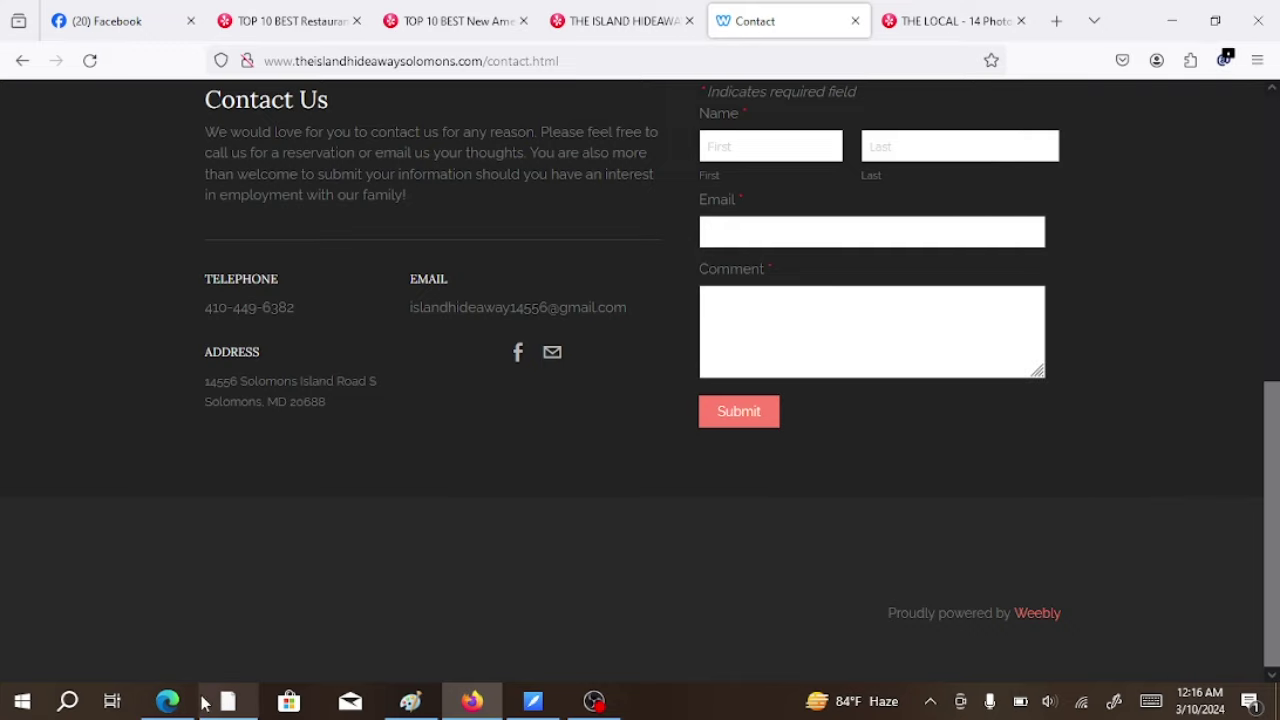
# - Paste the restaurant's email address into cell G2 under Email Address in the Excel workbook
pyautogui.click(168, 700)
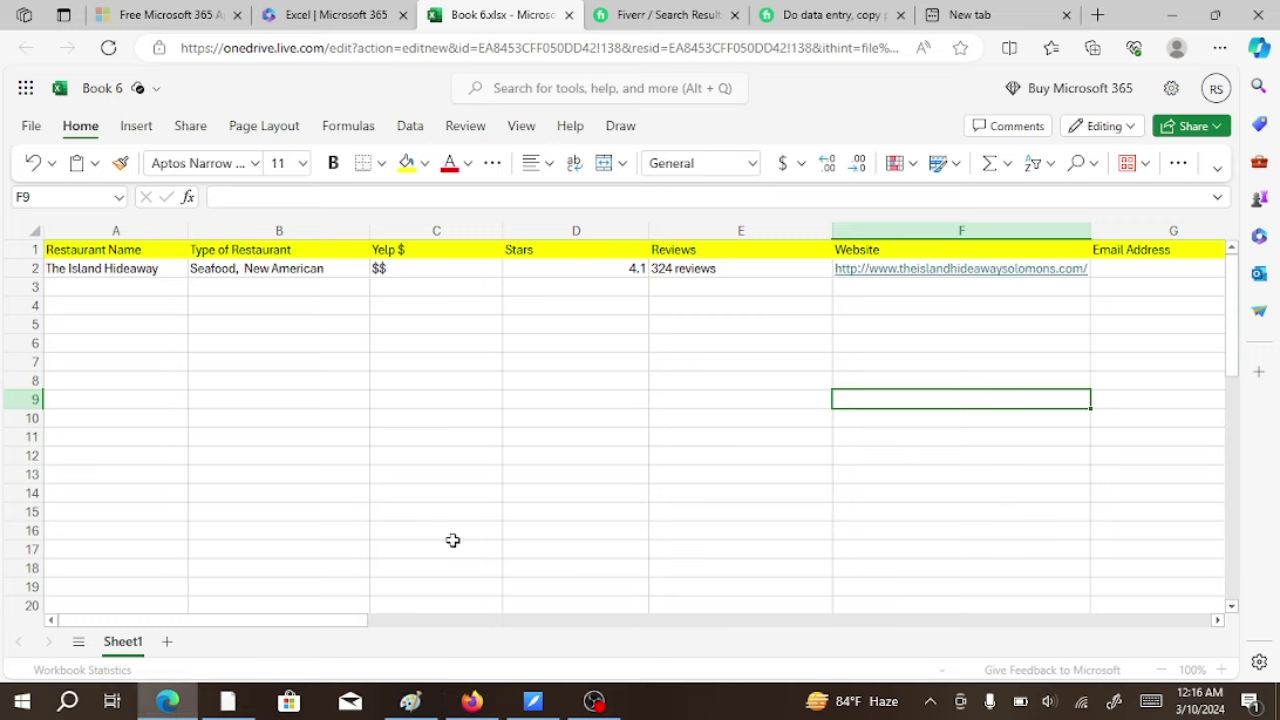
pyautogui.doubleClick(1117, 268)
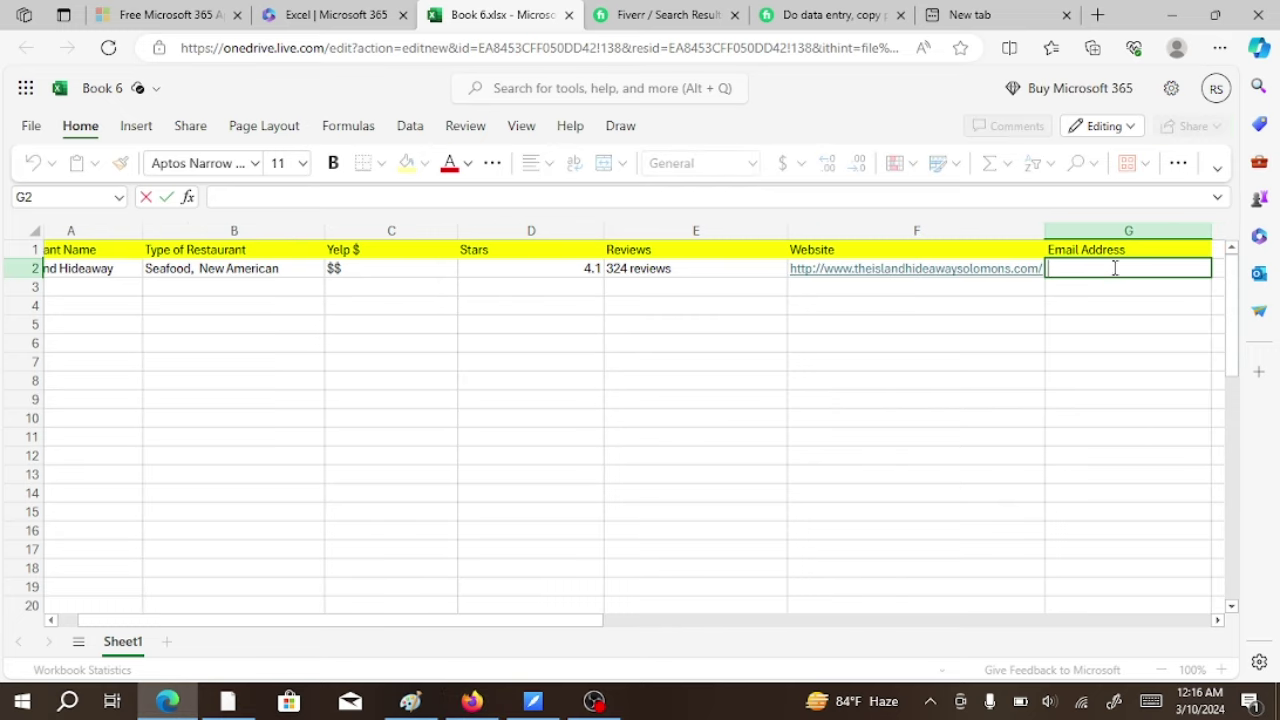
pyautogui.hotkey('ctrl', 'v')
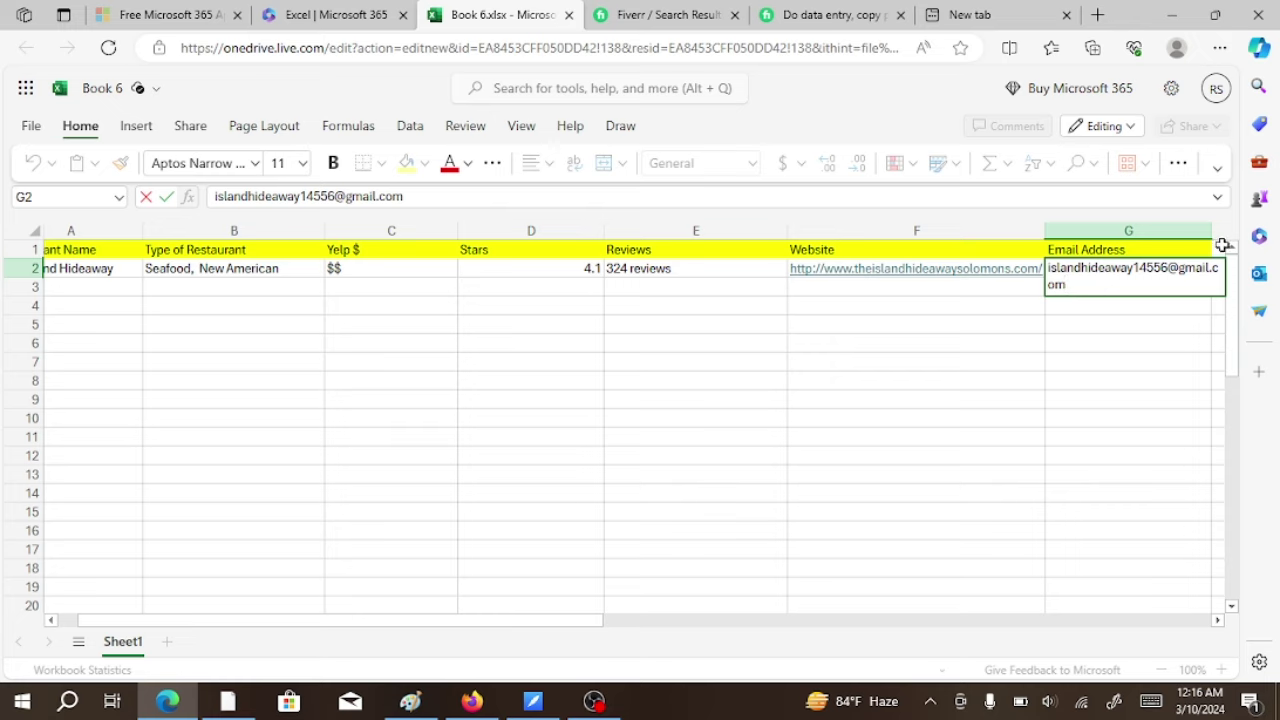
pyautogui.click(847, 471)
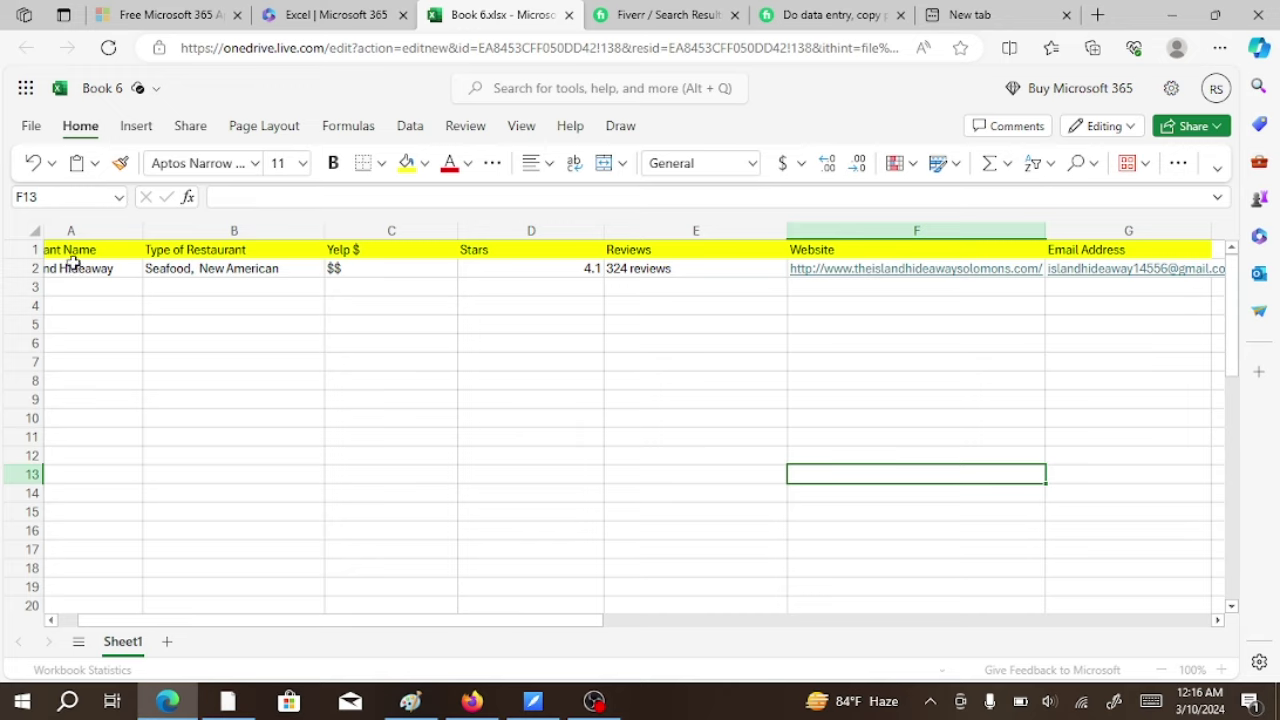
pyautogui.click(68, 225)
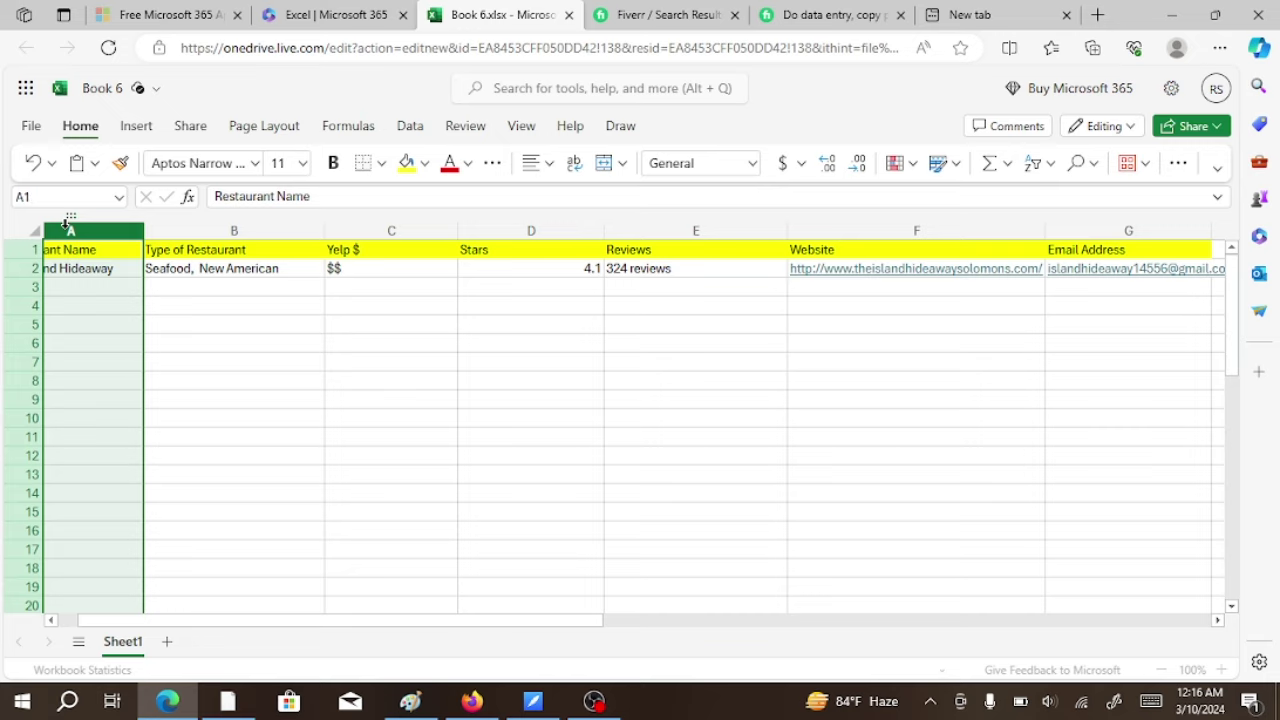
pyautogui.click(244, 324)
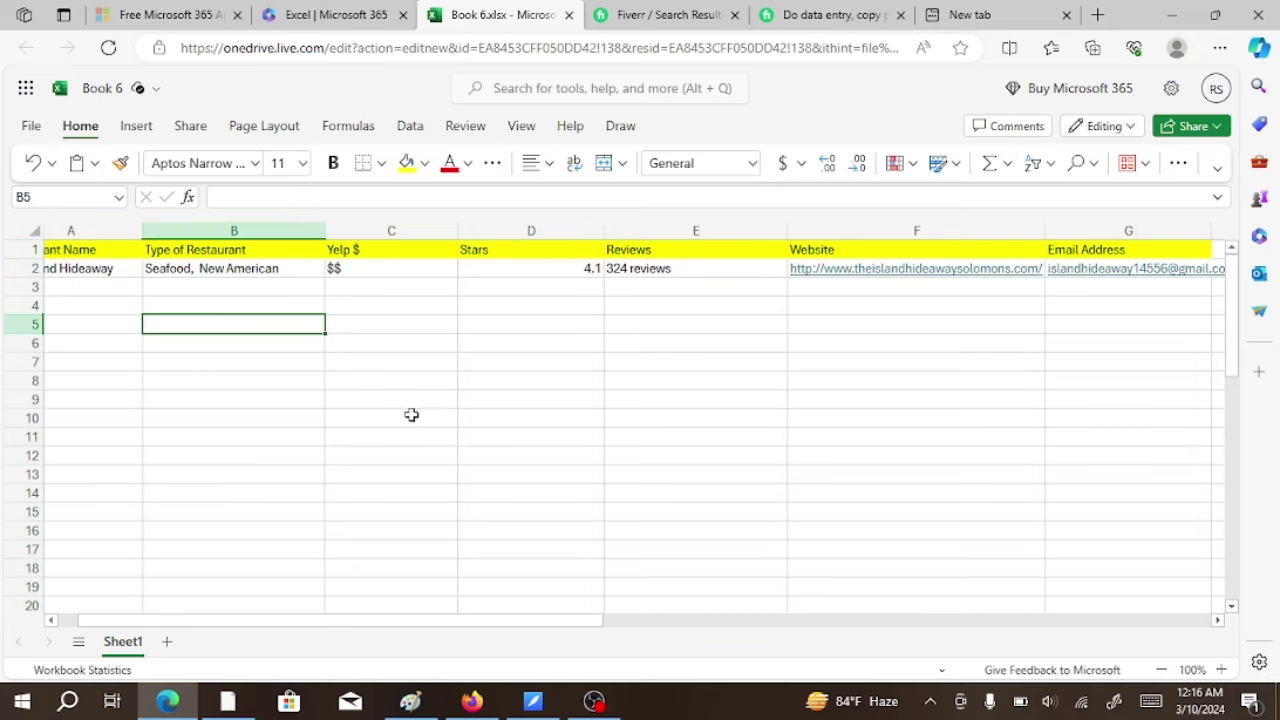
# - Back in Firefox, close the Contact, The Island Hideaway and The Local tabs to return to Yelp's New American results
pyautogui.click(471, 700)
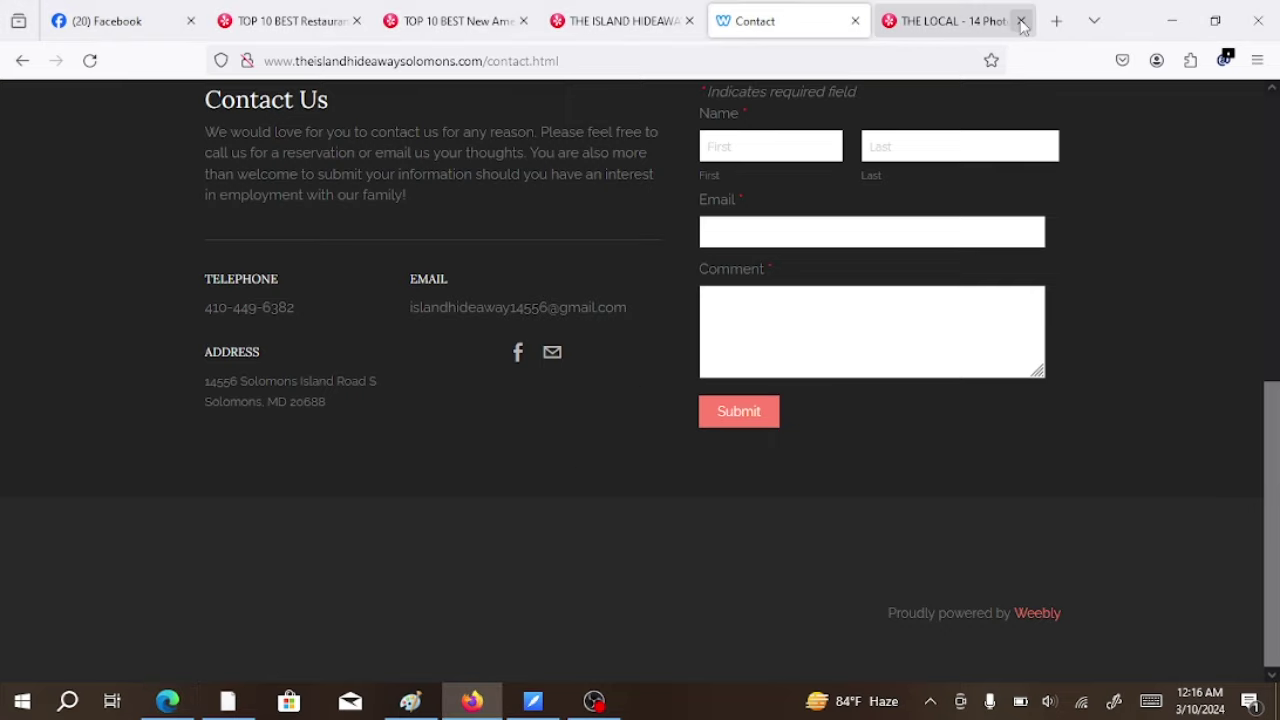
pyautogui.click(690, 21)
pyautogui.click(690, 21)
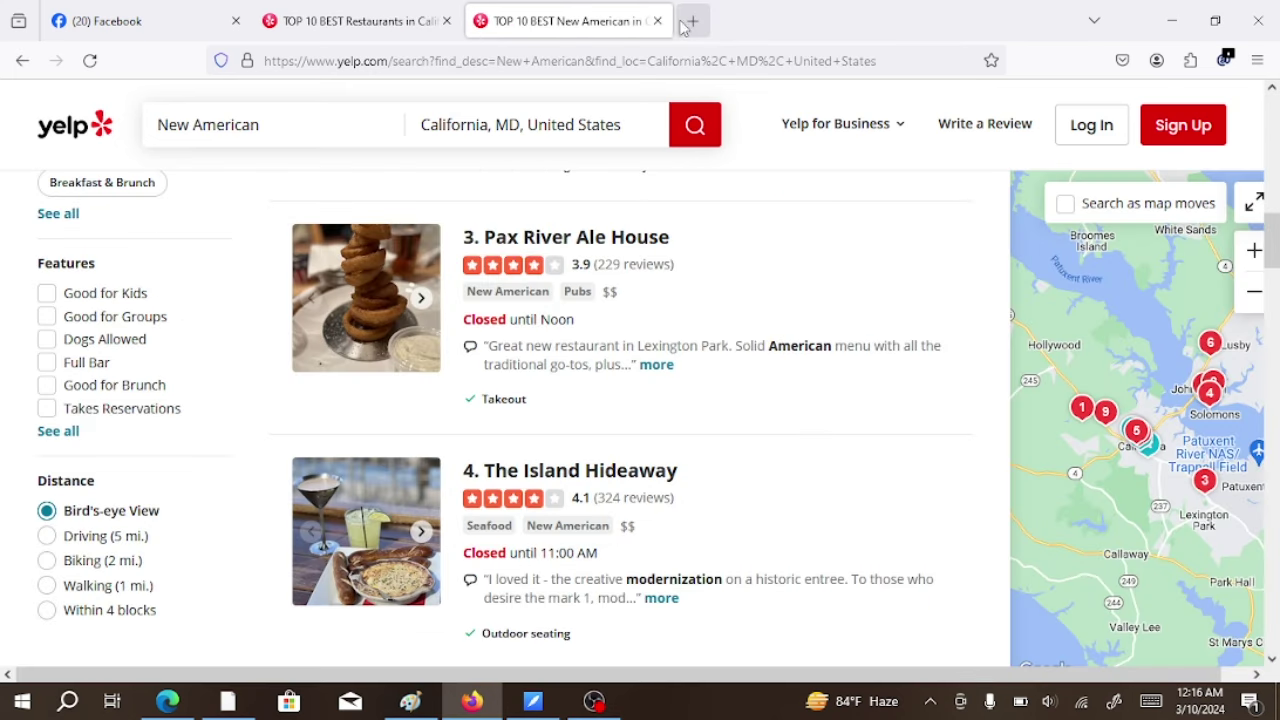
pyautogui.middleClick(690, 21)
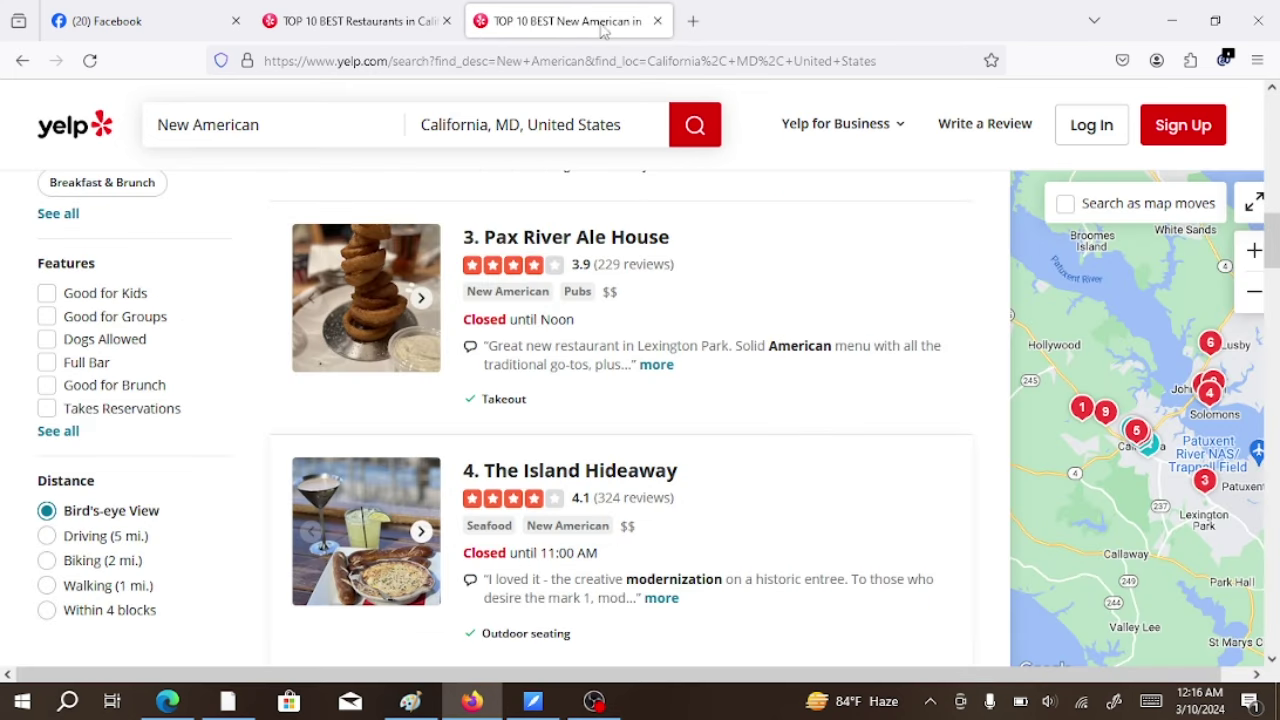
# - Look through the remaining New American restaurant results on Yelp, from The Island Hideaway down to the end of page 1
pyautogui.scroll(-3, 632, 350)
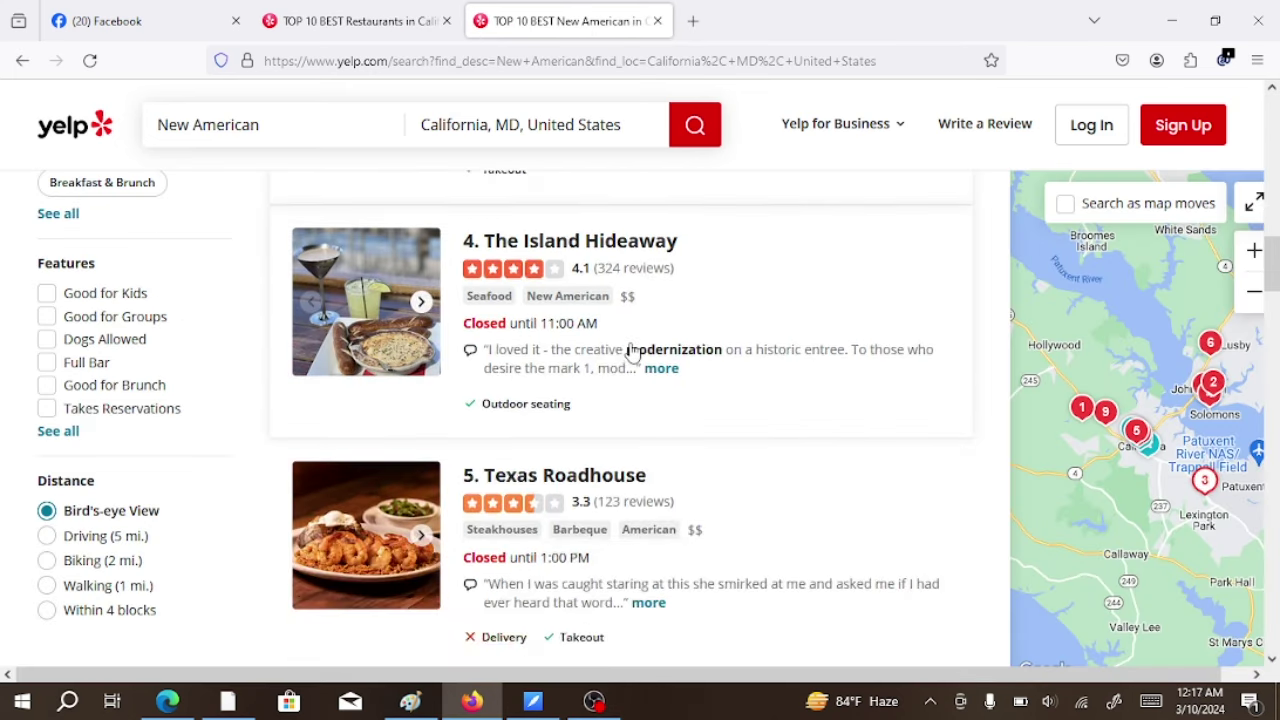
pyautogui.scroll(-8, 634, 349)
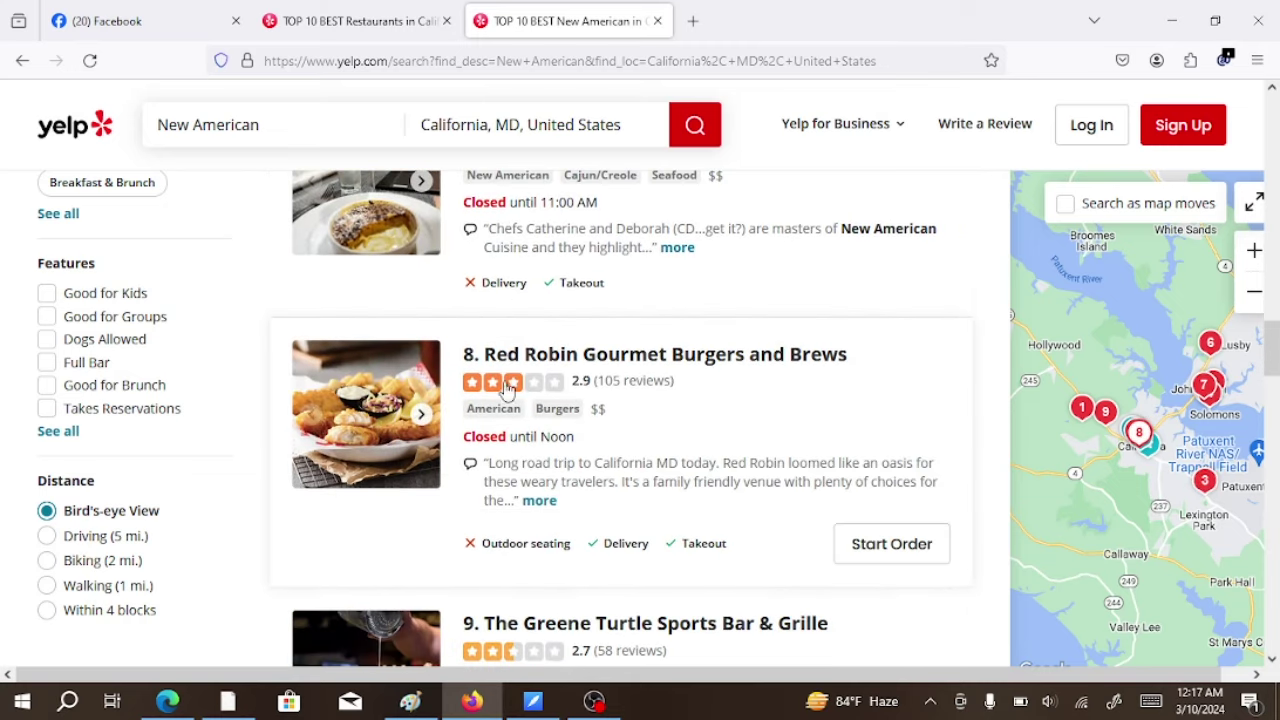
pyautogui.scroll(-2, 600, 420)
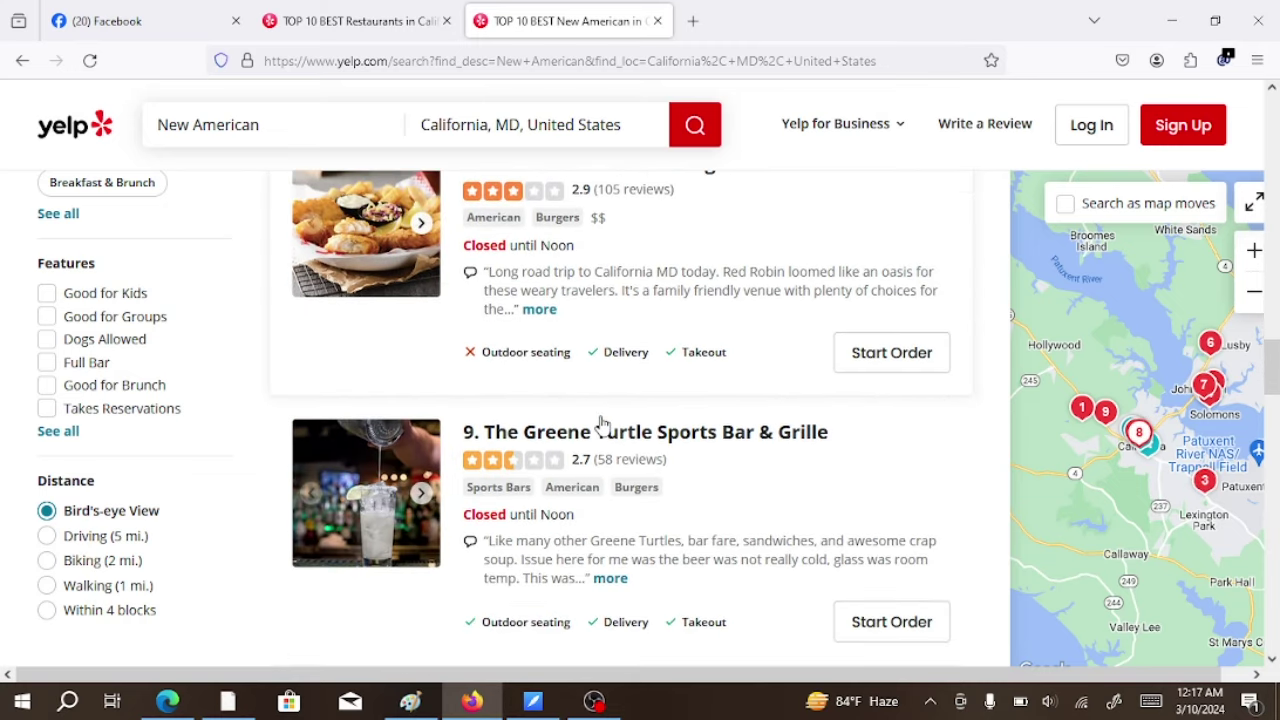
pyautogui.scroll(-1, 600, 425)
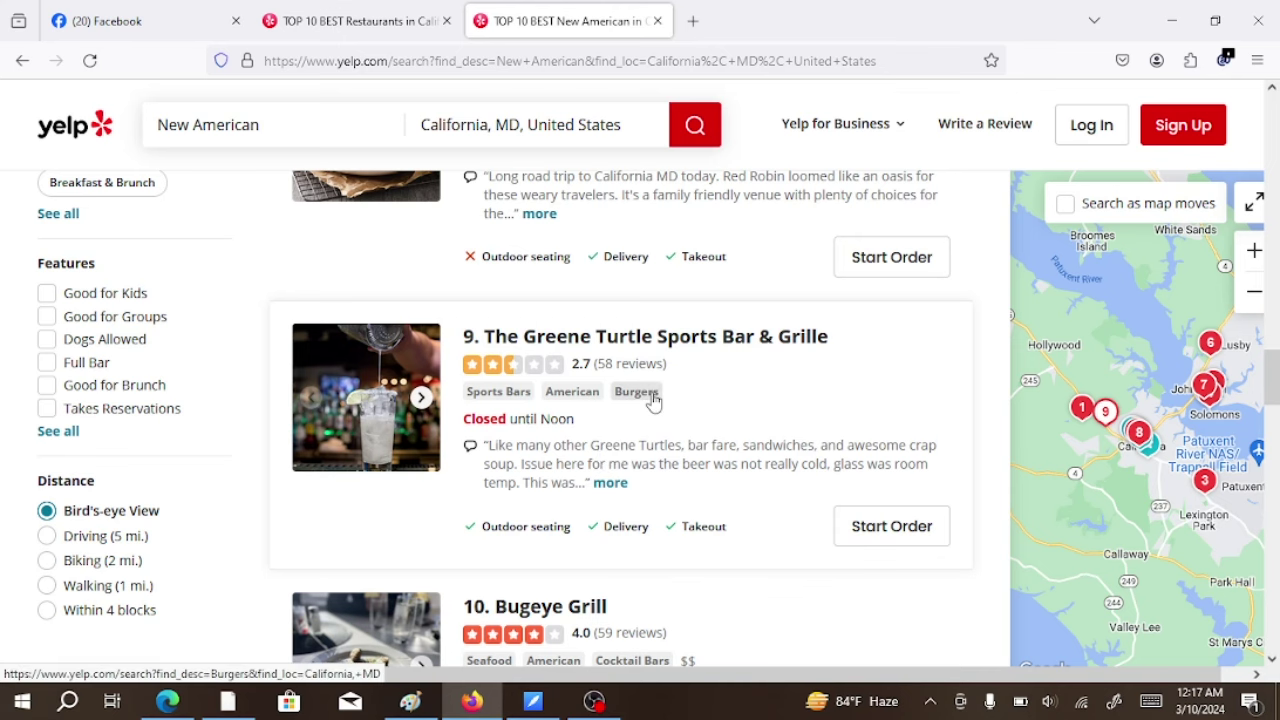
pyautogui.scroll(-5, 652, 400)
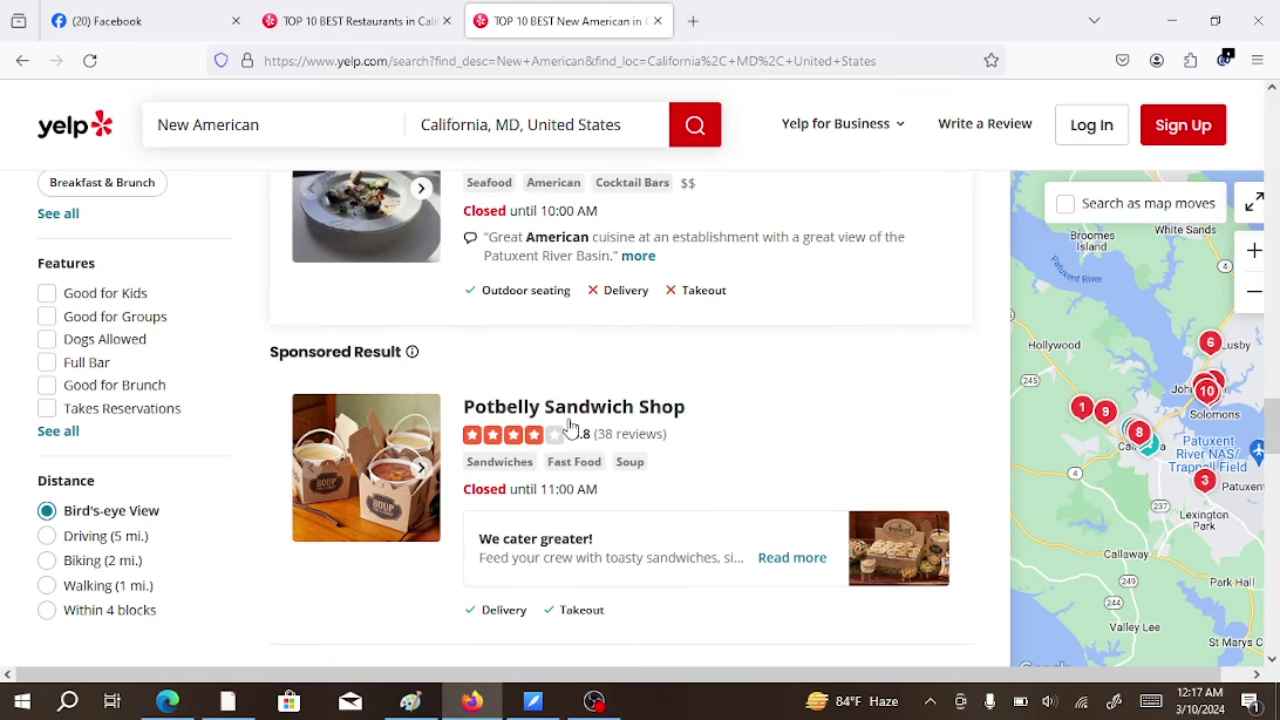
pyautogui.scroll(-2, 570, 427)
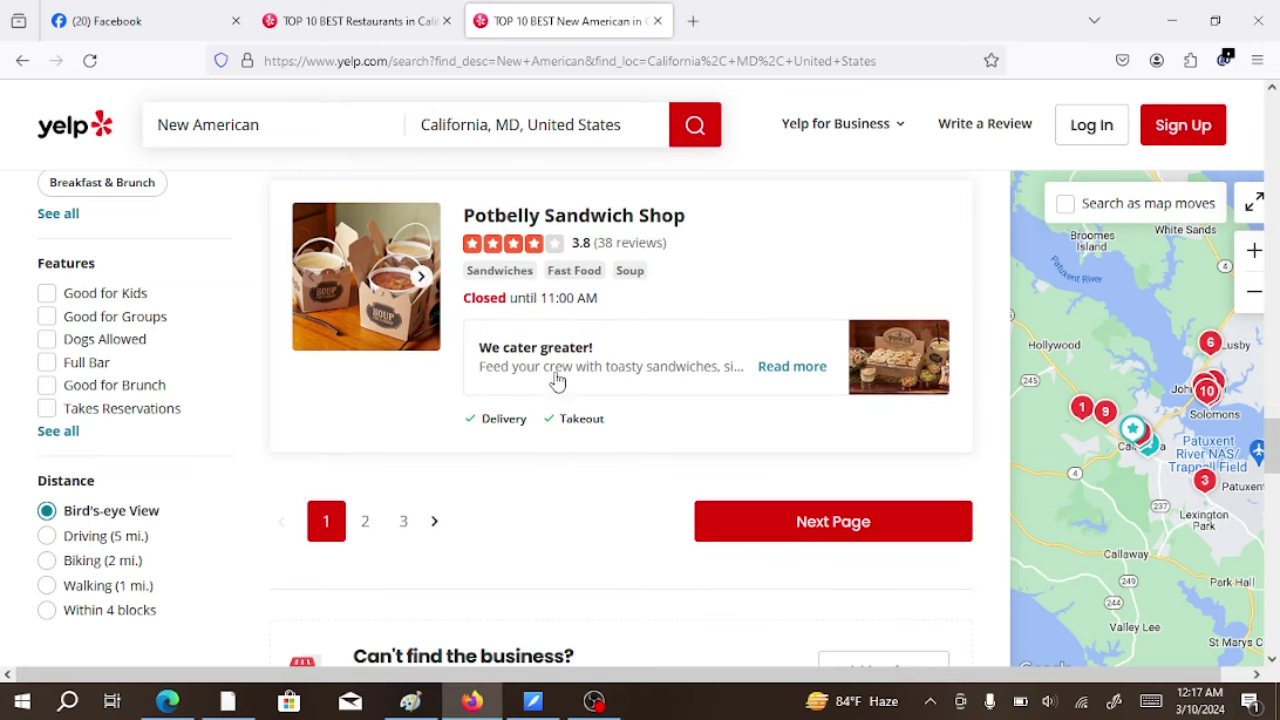
# - Open YouTube in a new tab and show the signed-in account's own channel page, Sunzita Tech, pointing out the channel name
pyautogui.click(692, 22)
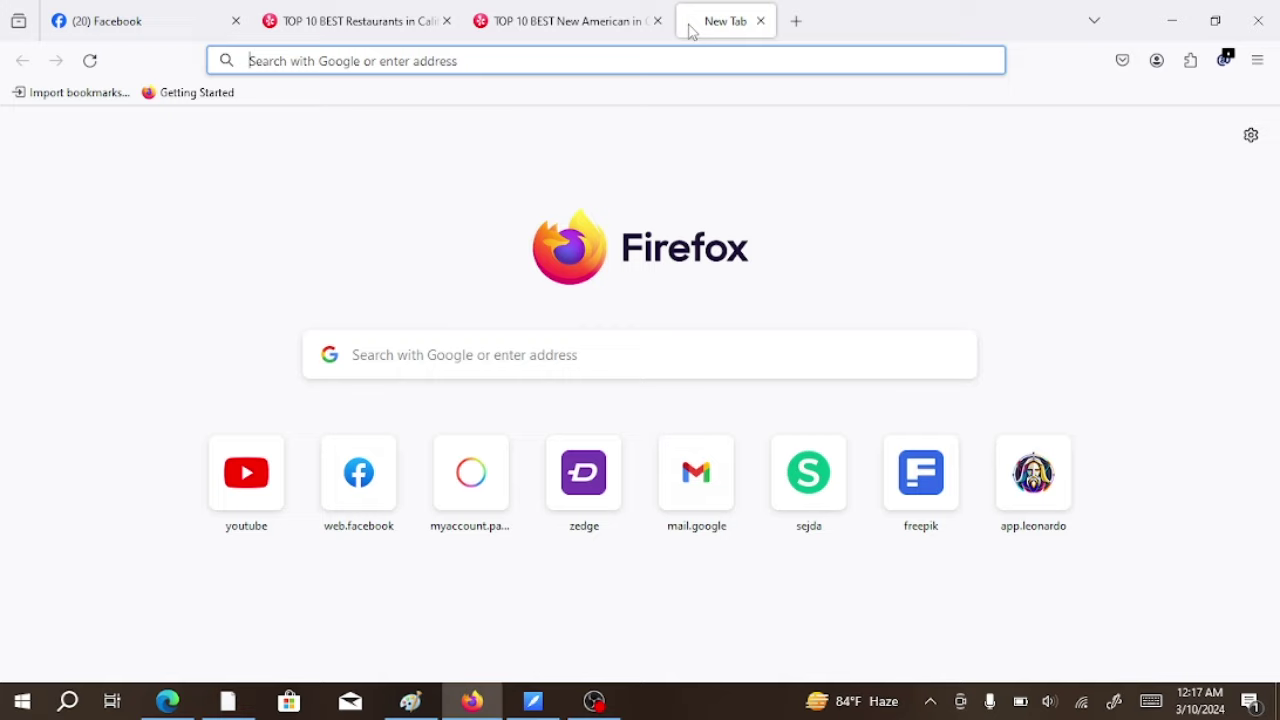
pyautogui.click(248, 495)
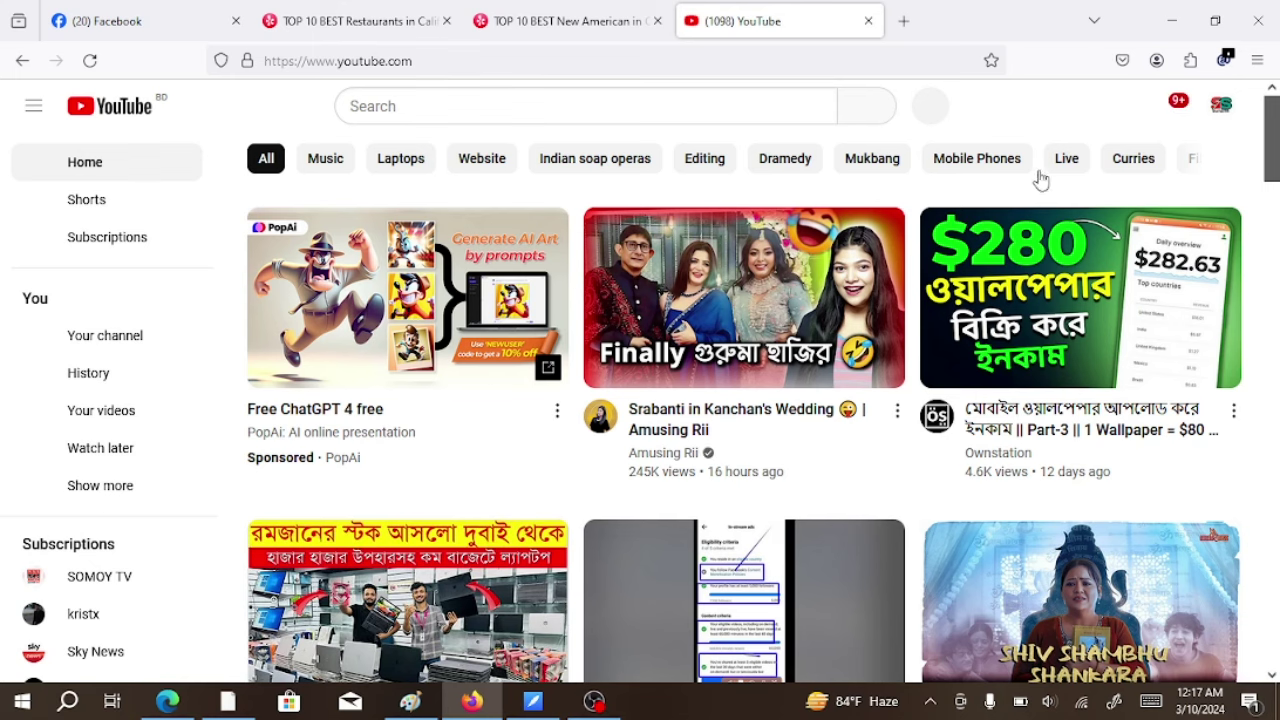
pyautogui.click(1220, 120)
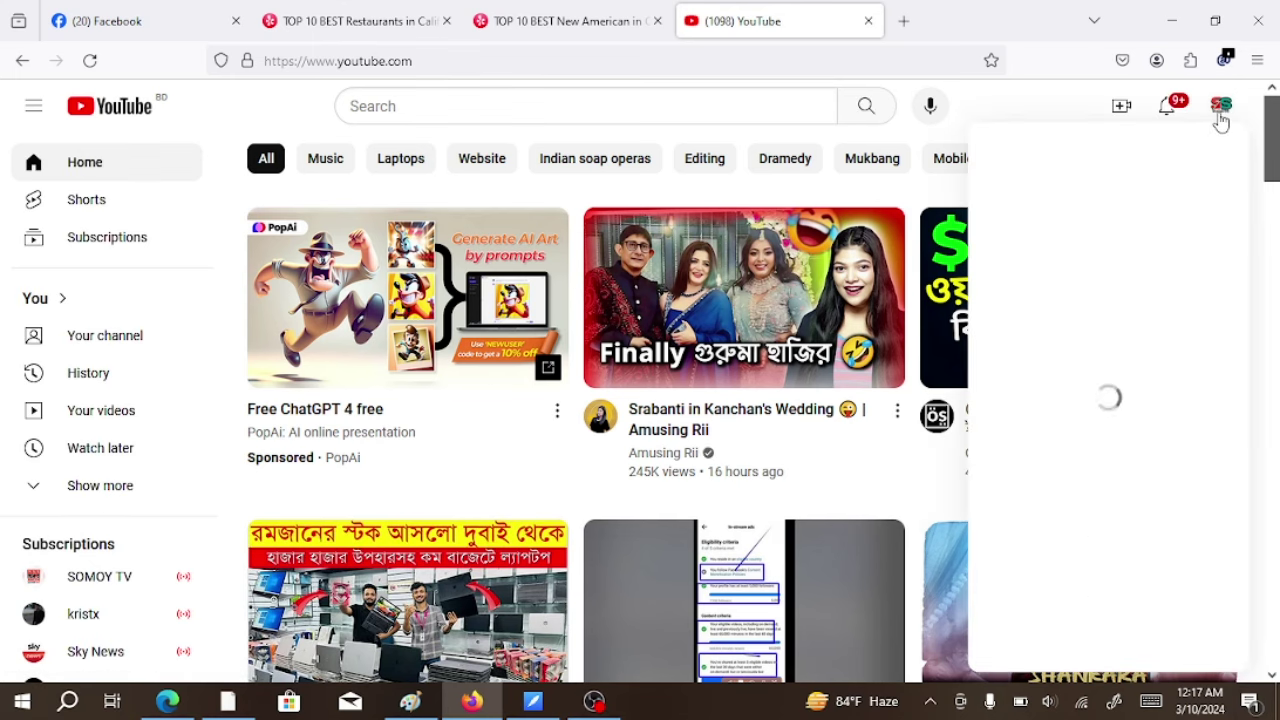
pyautogui.click(1070, 160)
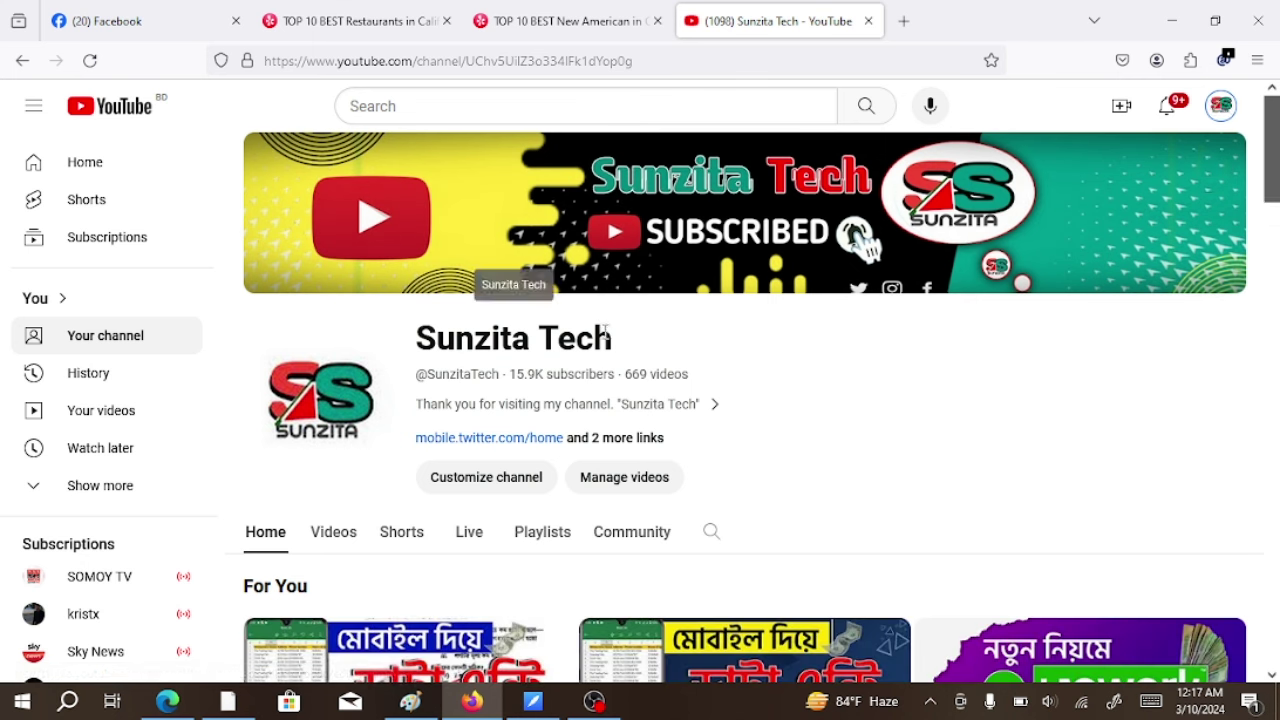
pyautogui.moveTo(616, 345); pyautogui.dragTo(414, 348)
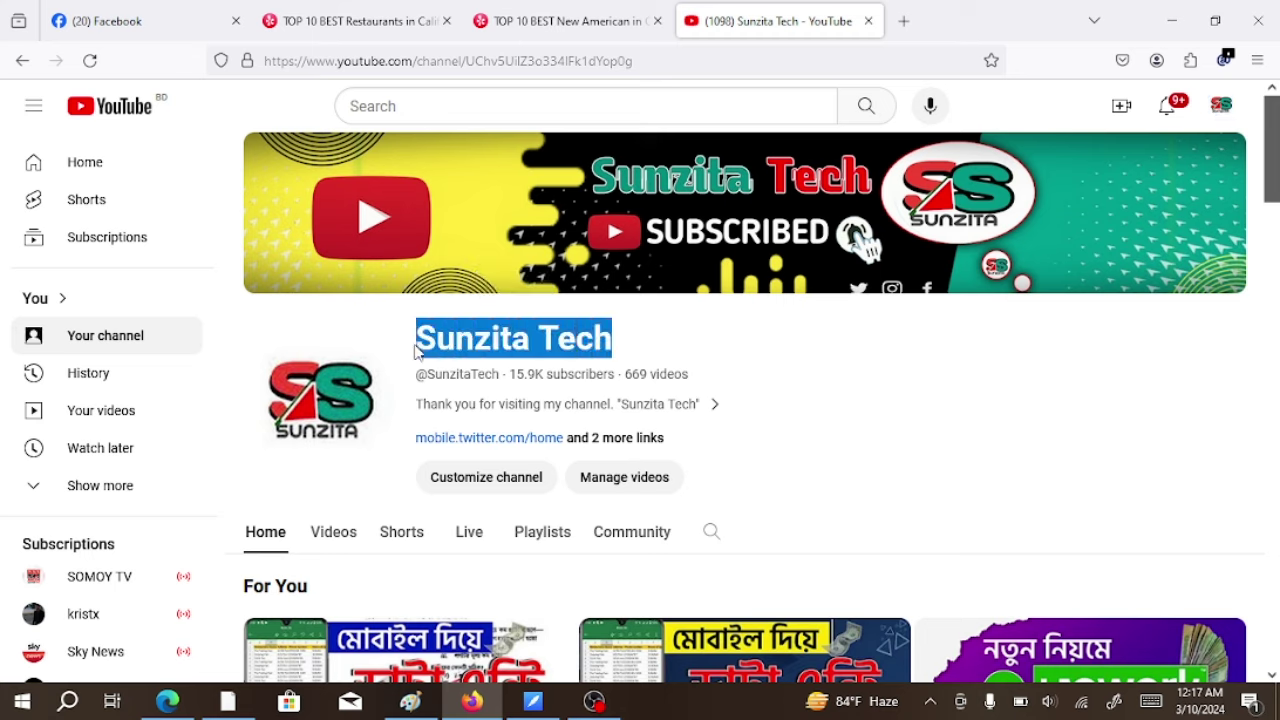
pyautogui.click(737, 340)
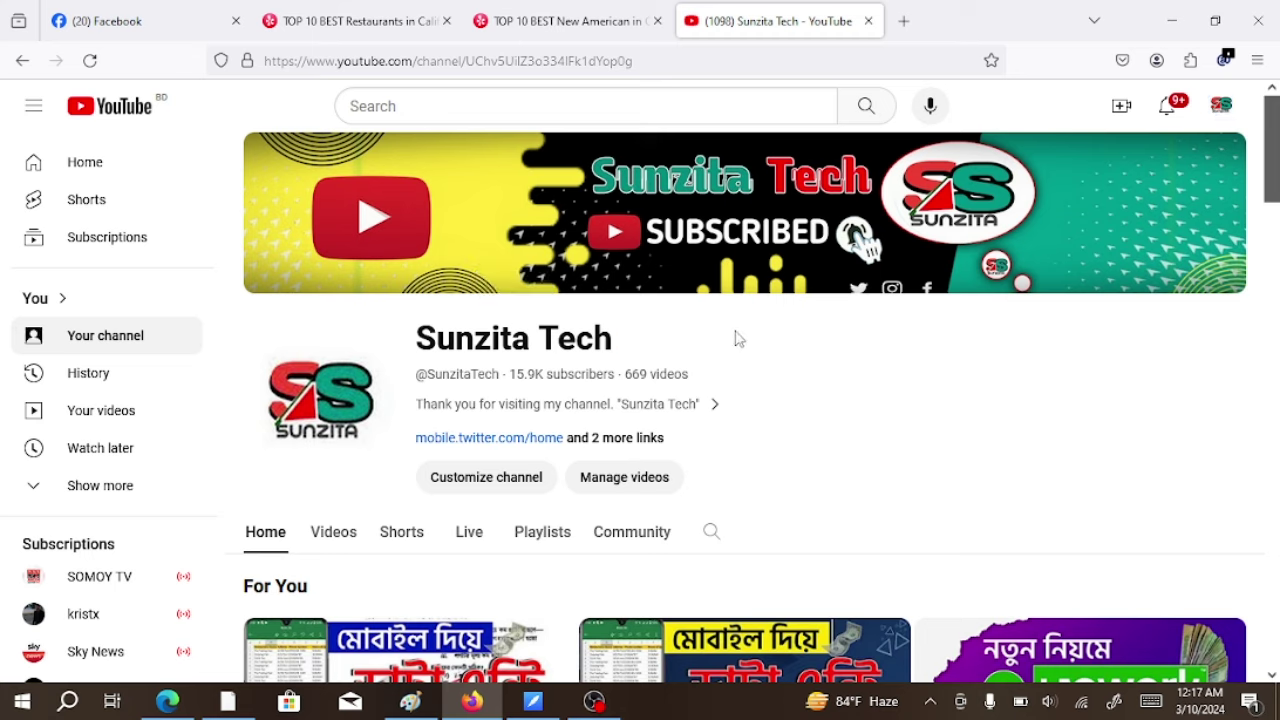